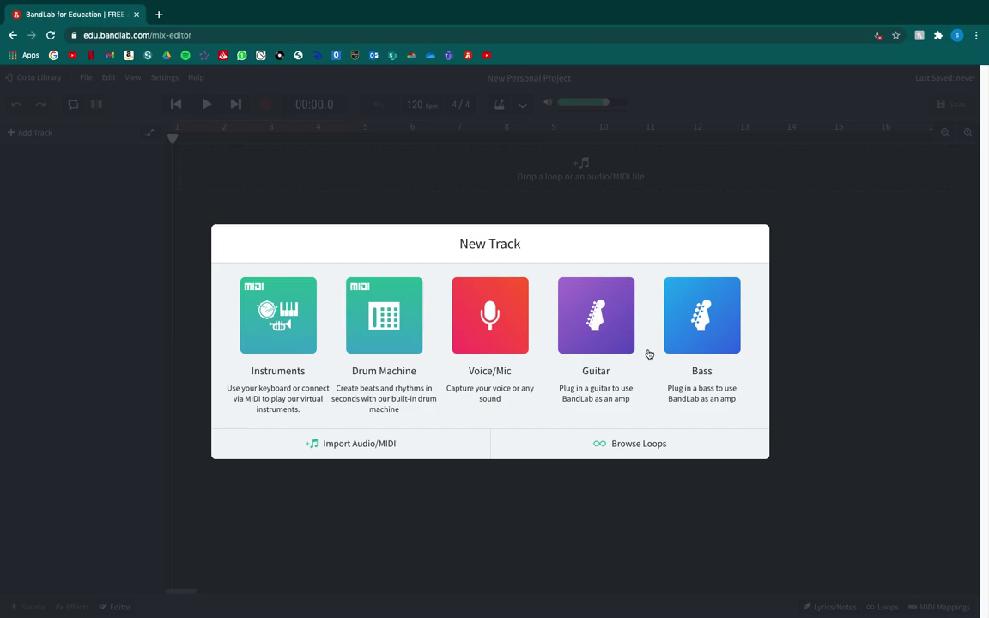
- Create a Drum Machine track and import Bells 140 BPM.wav, String Pad 150 BPM.wav and Heart Guitar 127 BPM.wav onto separate new tracks
click(391, 338)
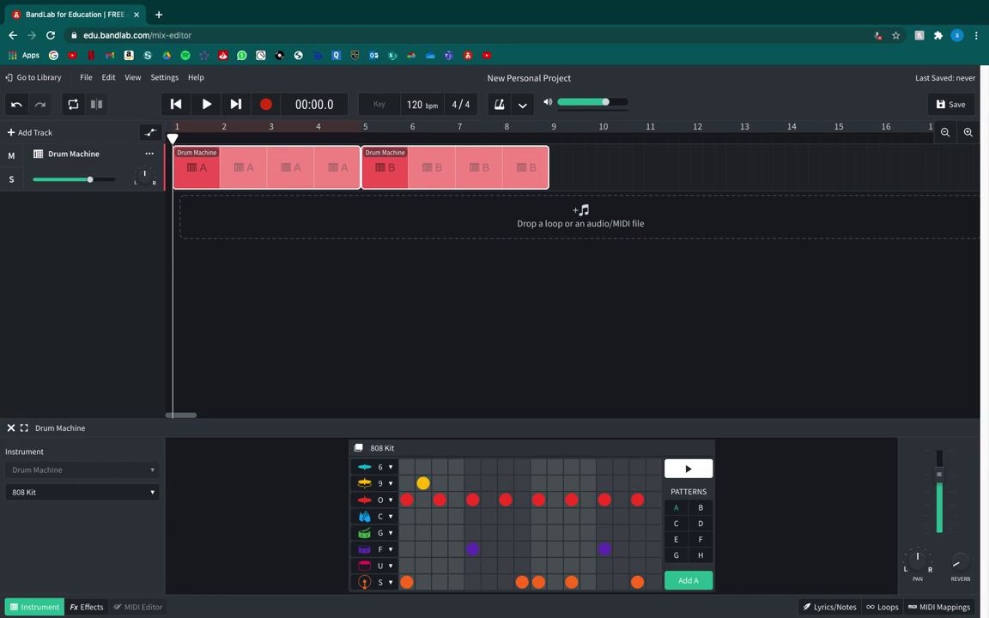
drag(5, 284, 183, 221)
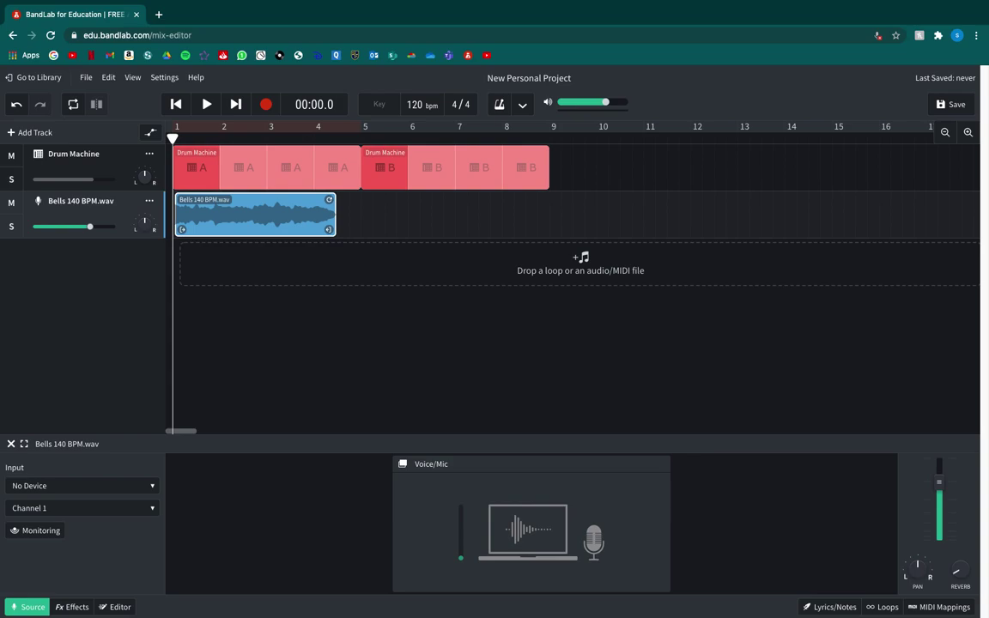
drag(1, 361, 225, 283)
drag(1, 404, 213, 316)
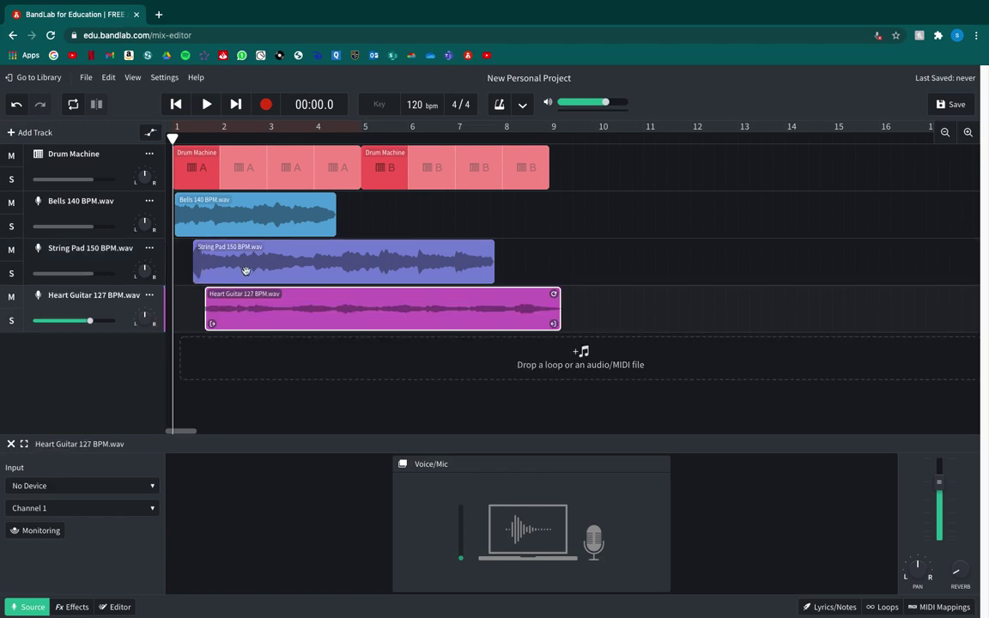
- Align the String Pad, Heart Guitar and Bells audio regions with the start of bar 1
drag(219, 262, 199, 262)
click(238, 314)
drag(238, 314, 211, 315)
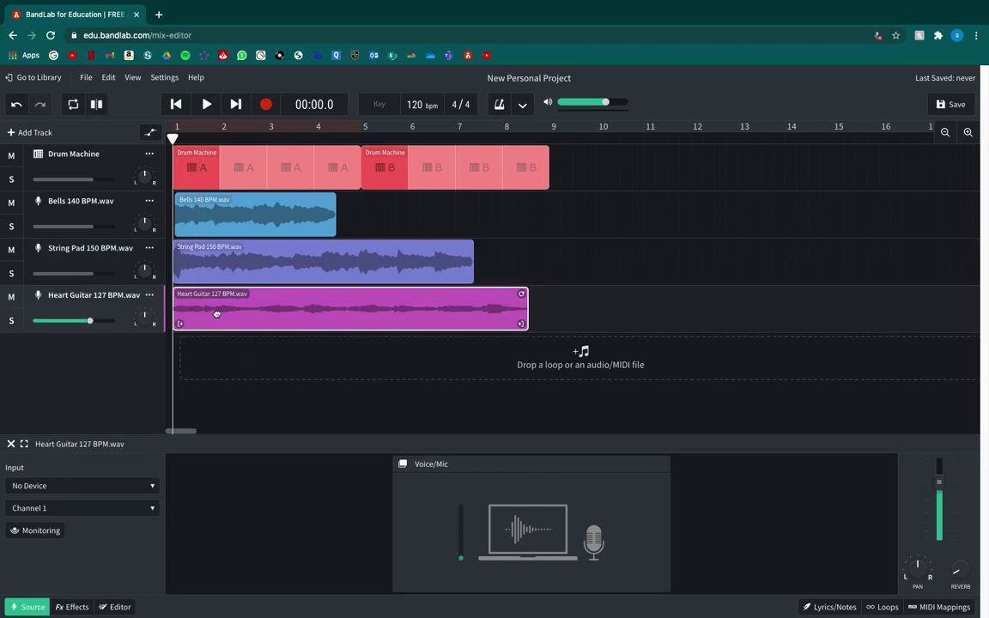
click(217, 227)
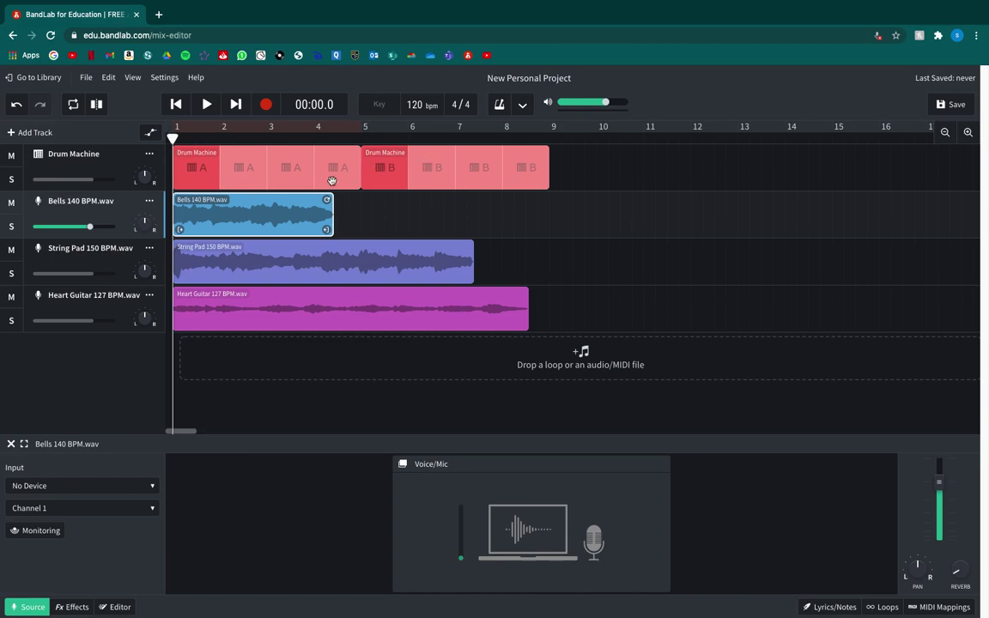
- Shorten the pattern A drum region to three bars and place the pattern B region at bar 4, trimmed to one bar
drag(359, 155, 361, 155)
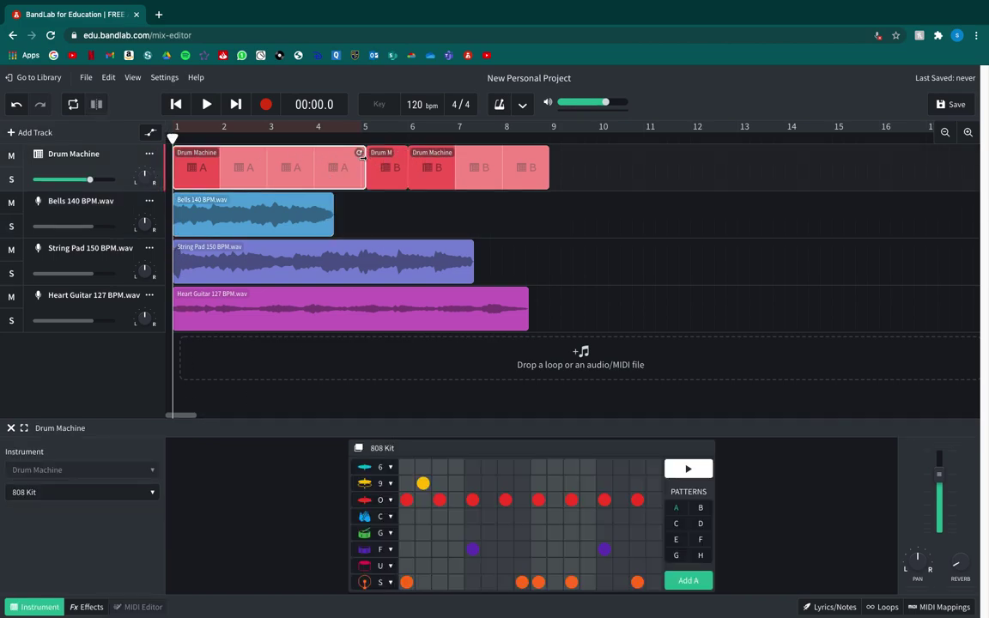
key(ctrl+z)
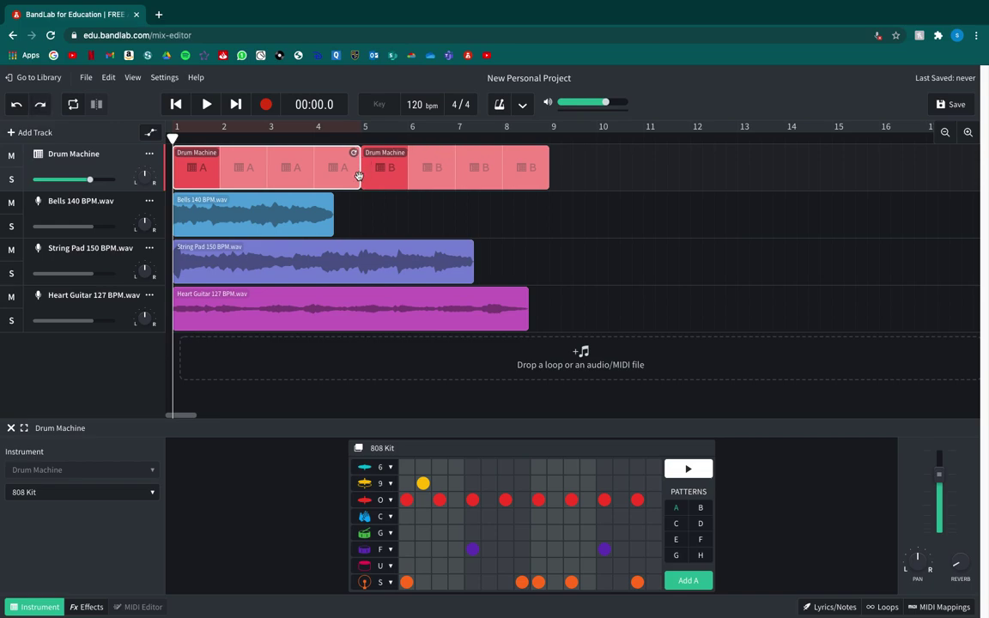
drag(354, 152, 310, 157)
drag(383, 171, 337, 171)
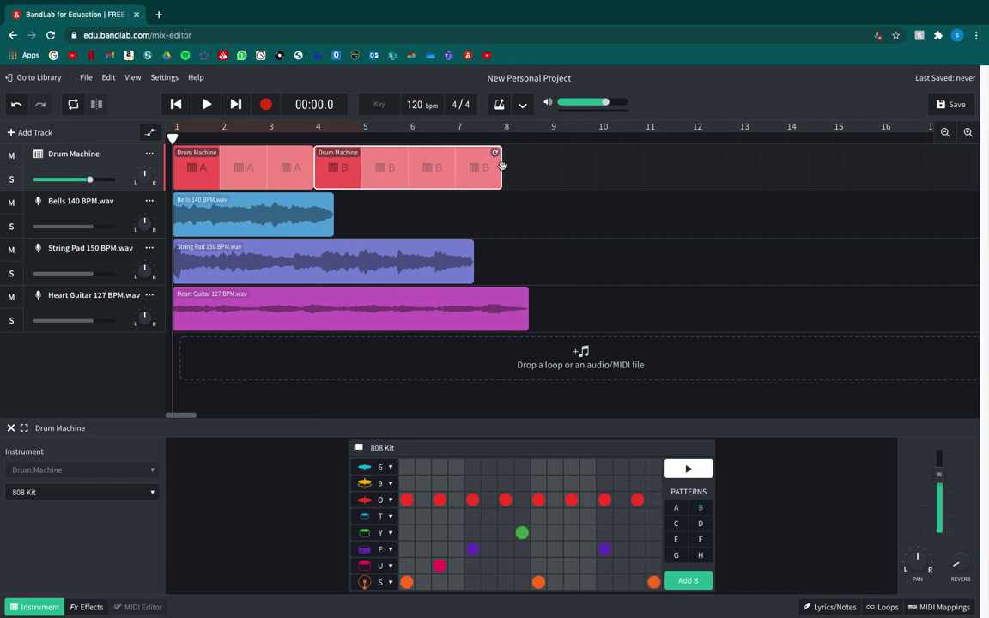
drag(502, 169, 349, 188)
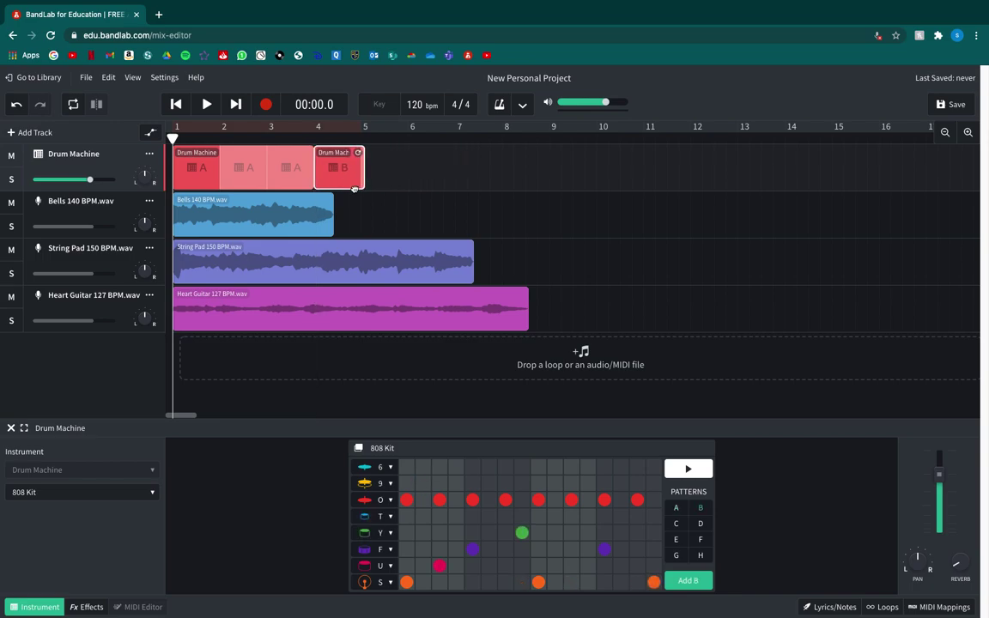
click(393, 208)
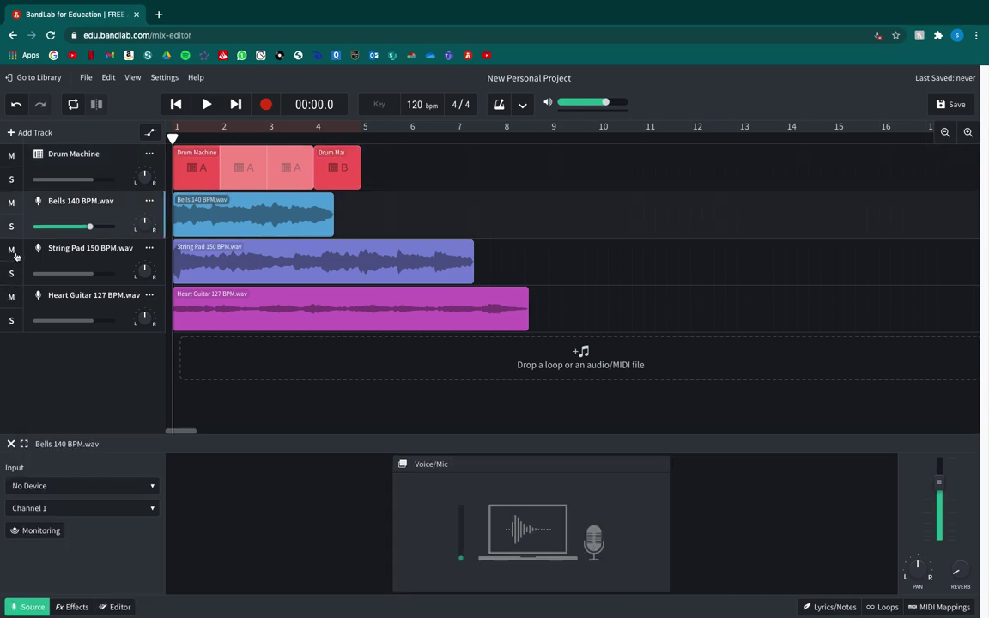
- Mute the Heart Guitar and String Pad tracks and set the project tempo to 140 bpm without adjusting the existing audio regions
click(19, 294)
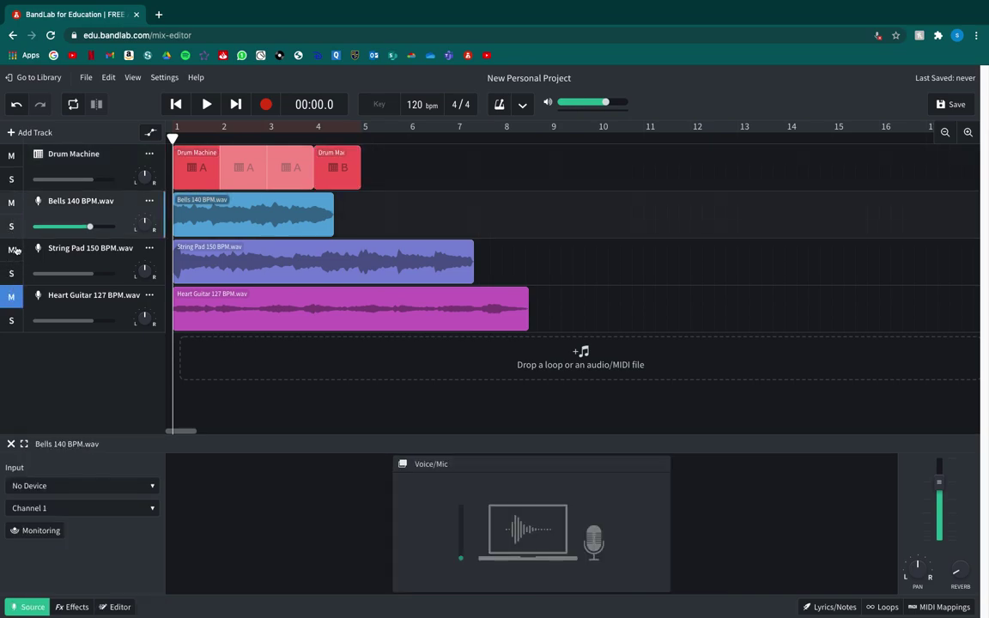
click(15, 250)
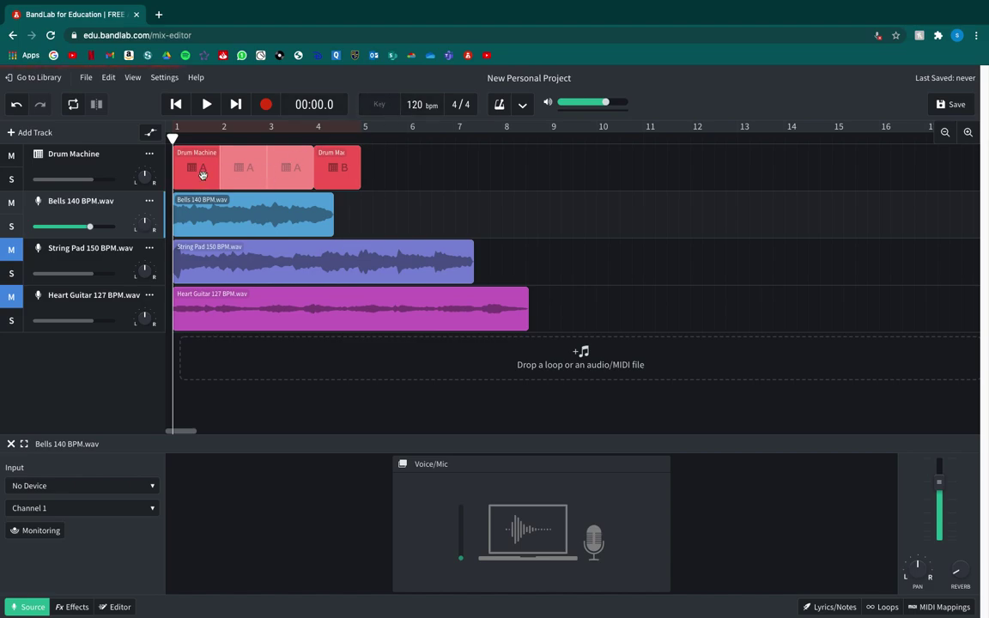
drag(415, 104, 423, 67)
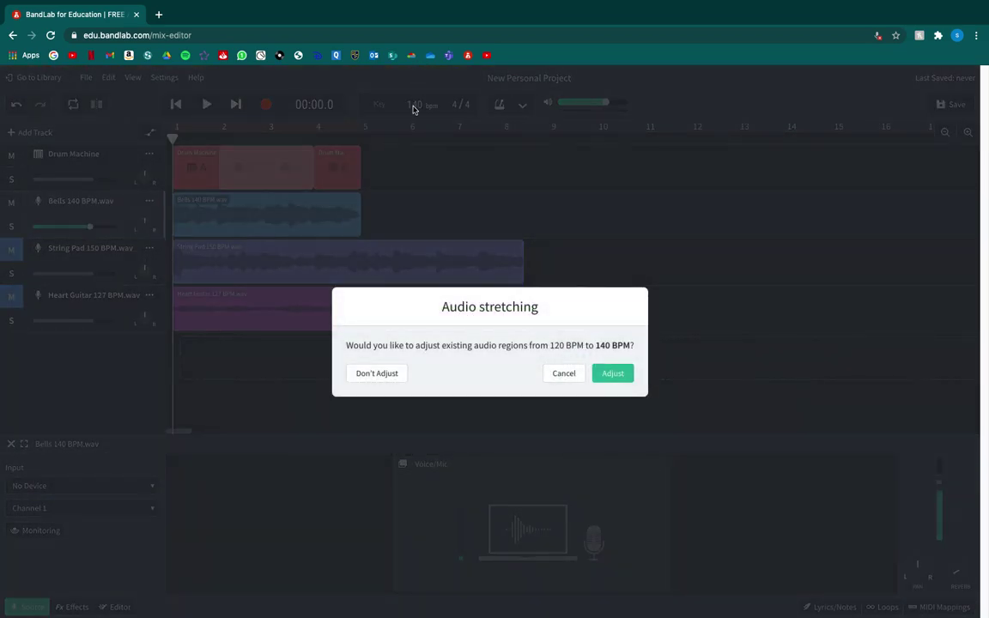
click(371, 373)
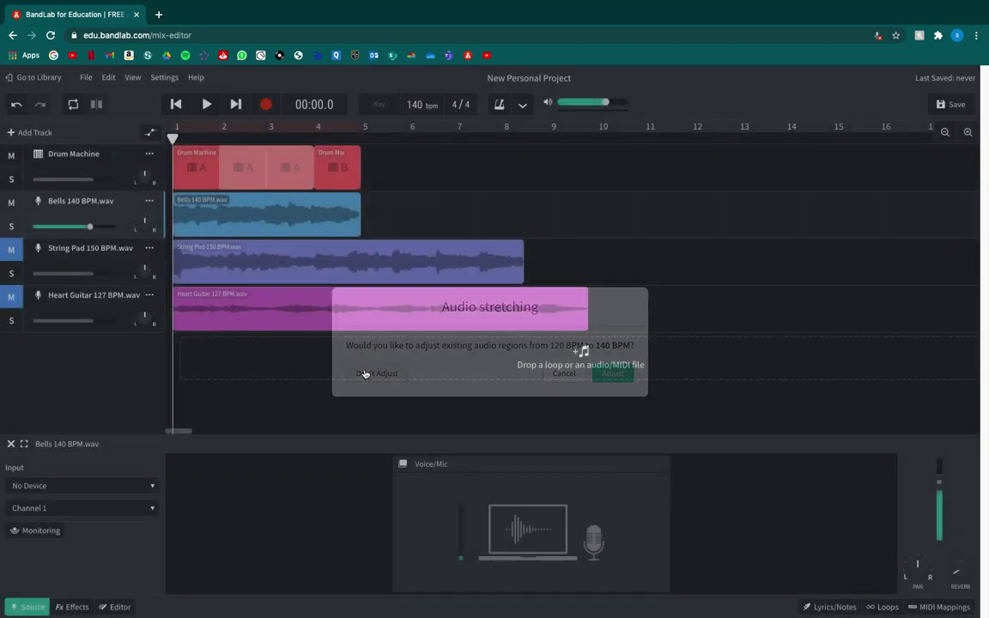
- Turn on looping for bars 1 to 4 and listen to the Bells audio with the drum patterns
click(231, 127)
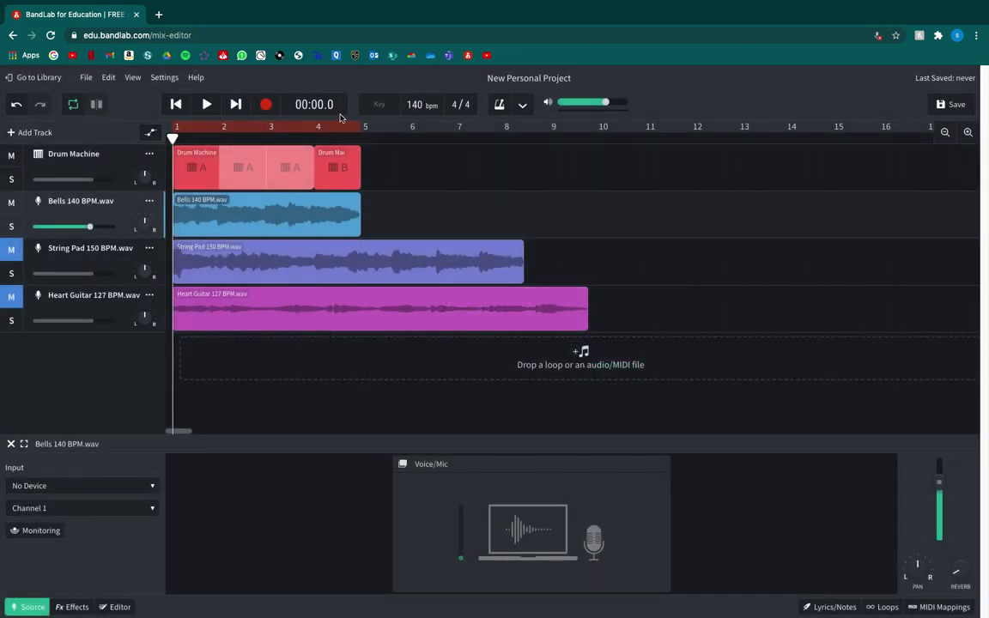
key(space)
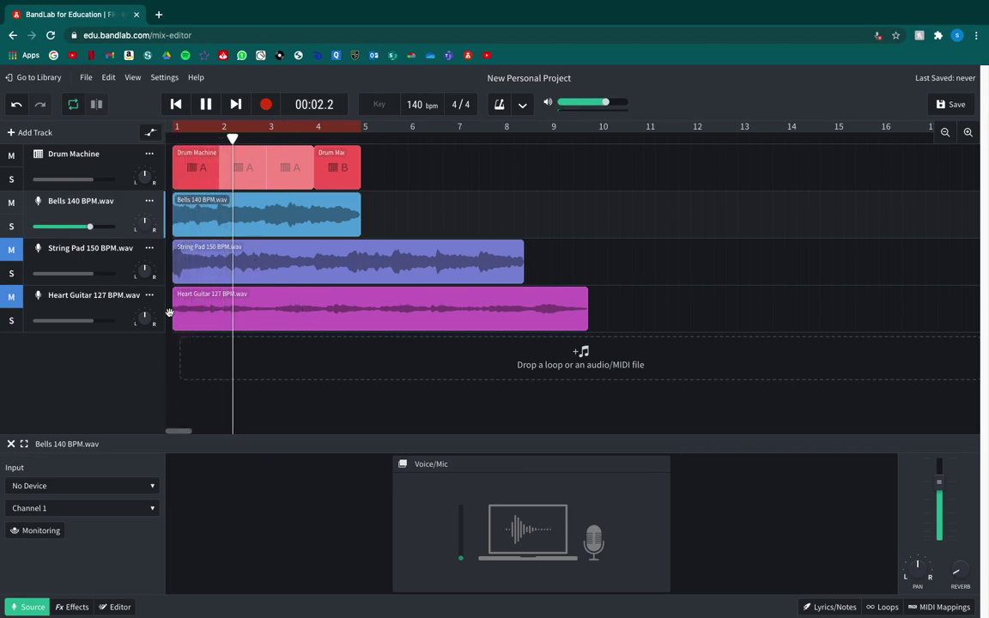
click(200, 174)
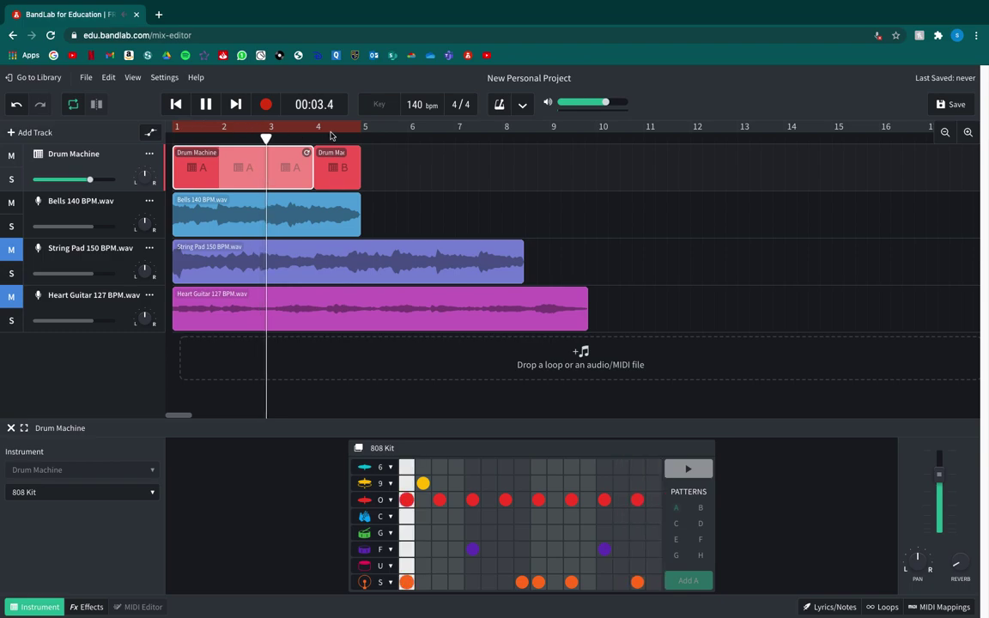
mouse_move(361, 126)
mouse_down()
mouse_move(375, 128)
mouse_move(364, 128)
mouse_up()
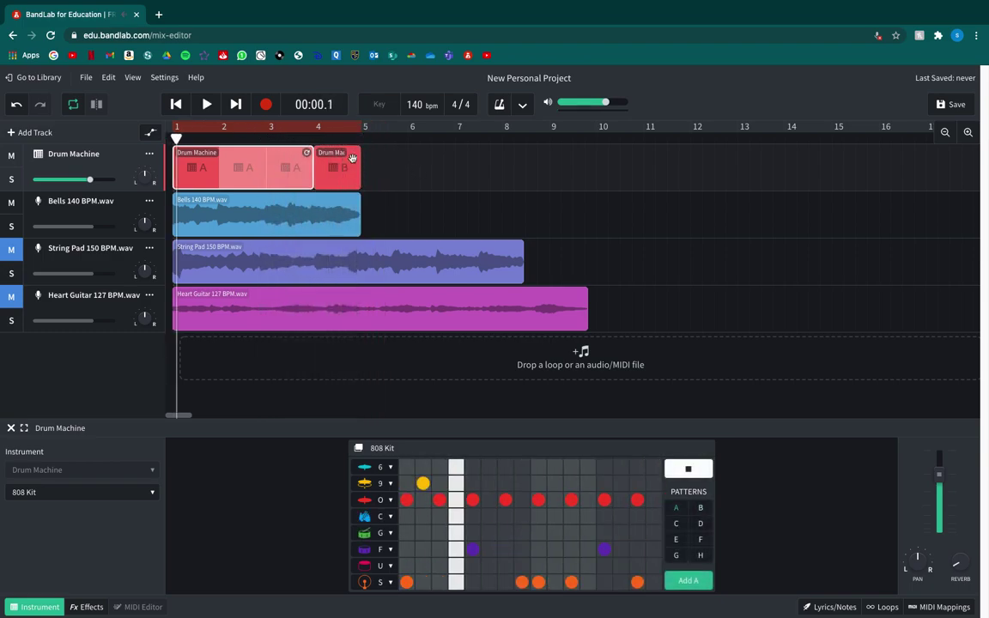
key(space)
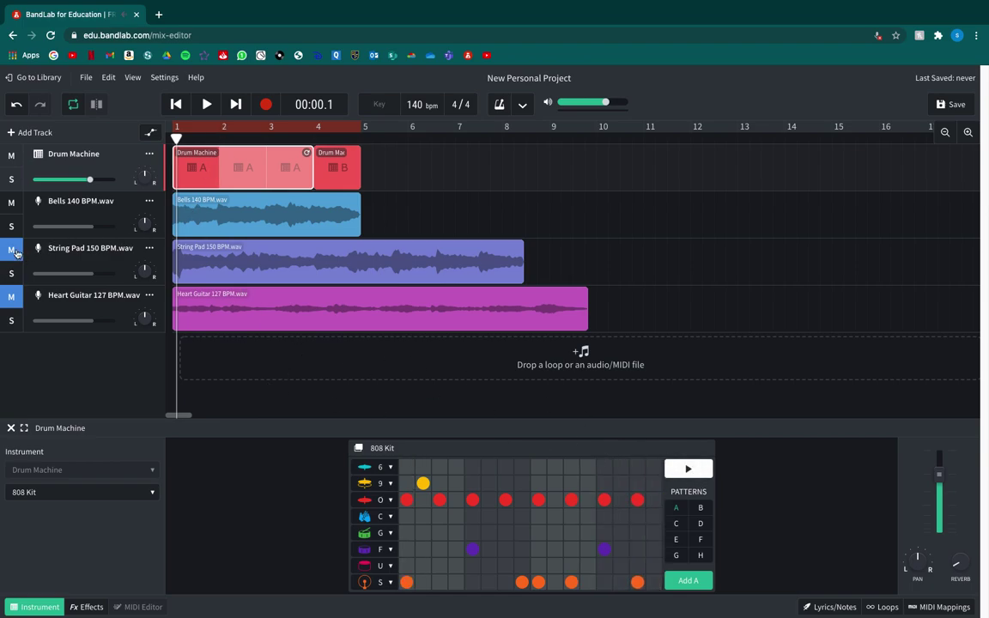
- Mute Bells, unmute String Pad, and set the project tempo to 150 bpm without adjusting the existing audio regions
click(13, 210)
click(13, 249)
click(414, 104)
text(1)
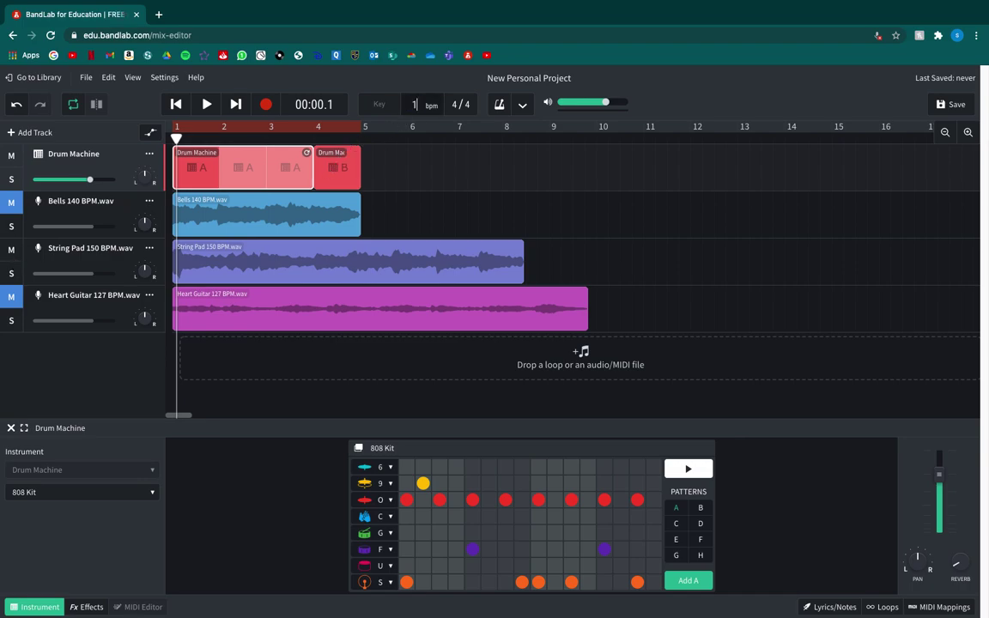
text(50)
key(Return)
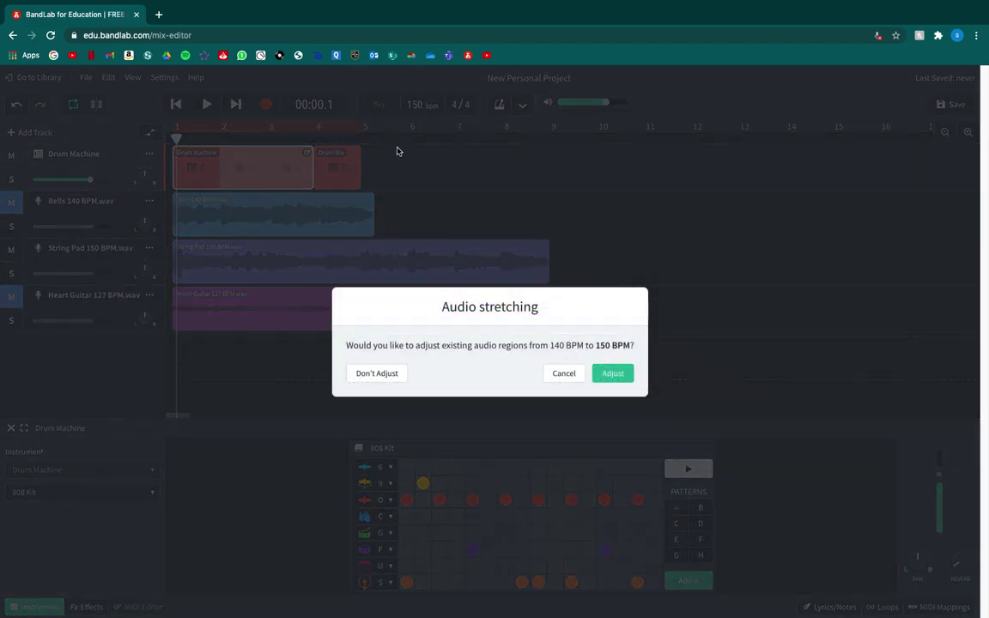
click(375, 373)
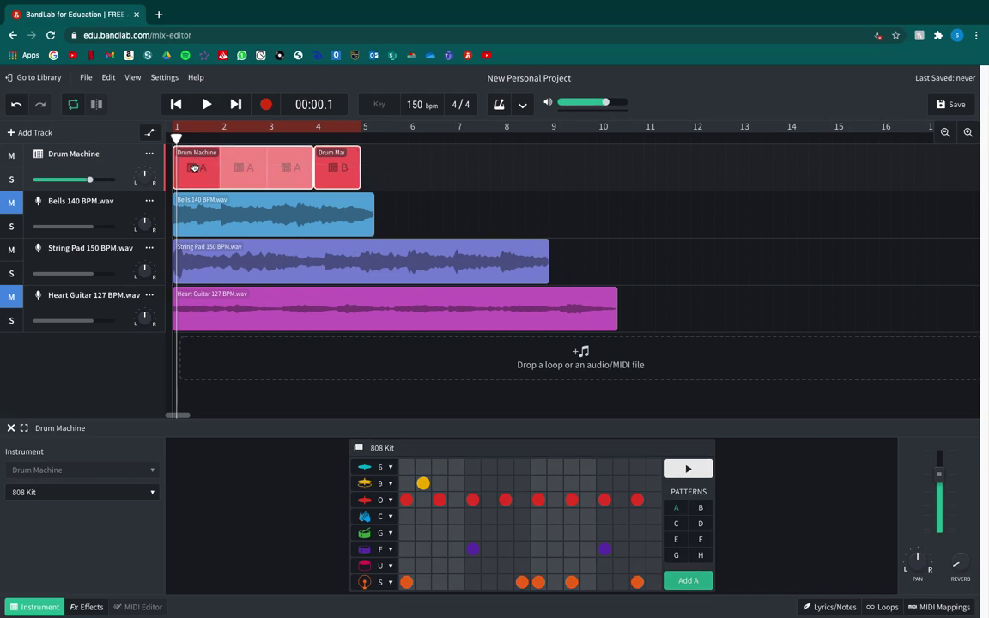
- Duplicate both drum regions starting at bar 5, and extend the loop range into bar 9 for a playback check
drag(194, 167, 380, 172)
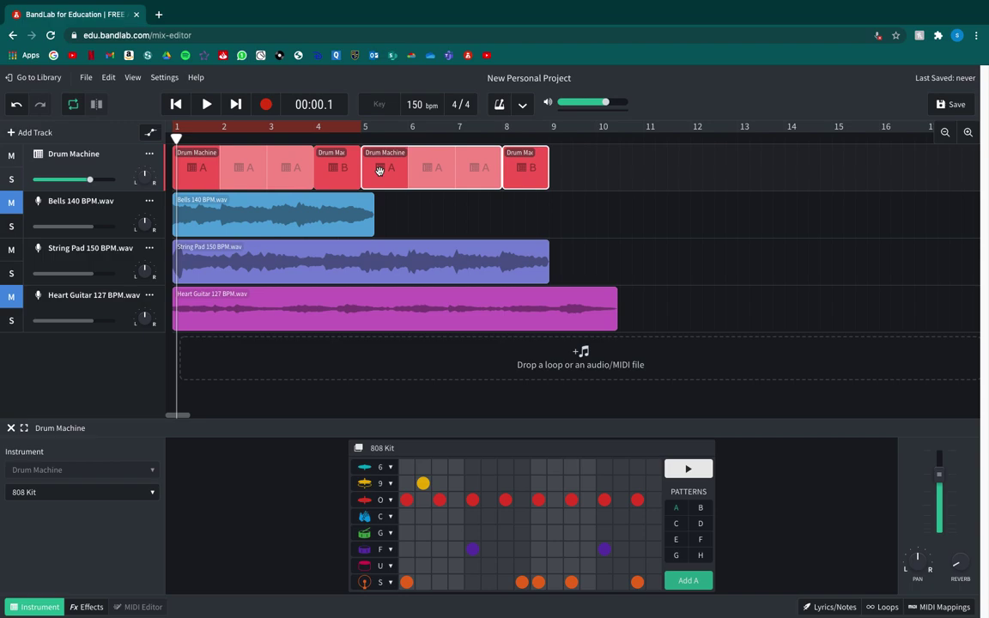
drag(360, 126, 571, 128)
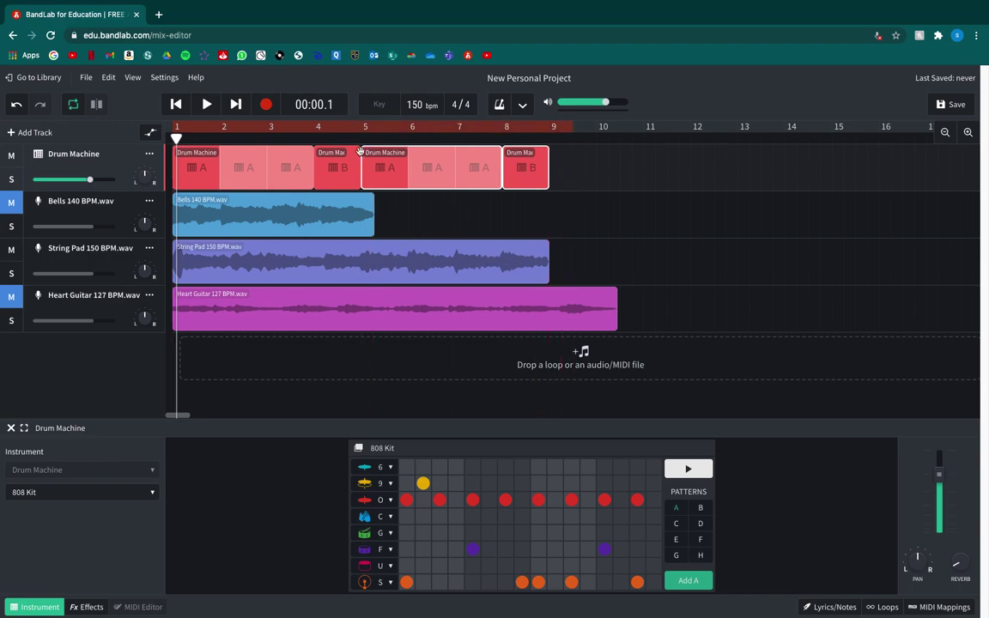
key(space)
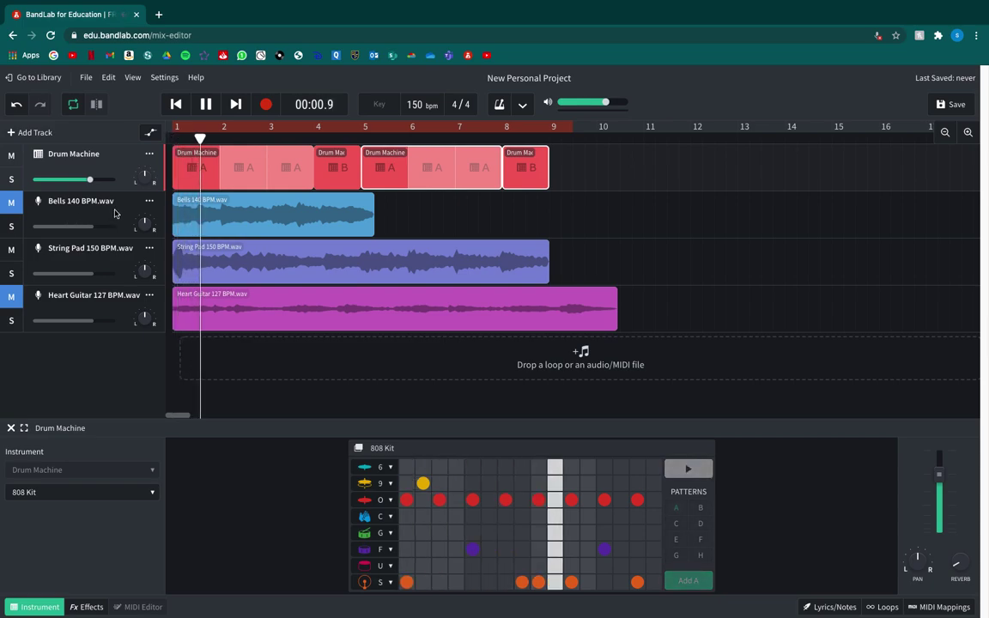
key(space)
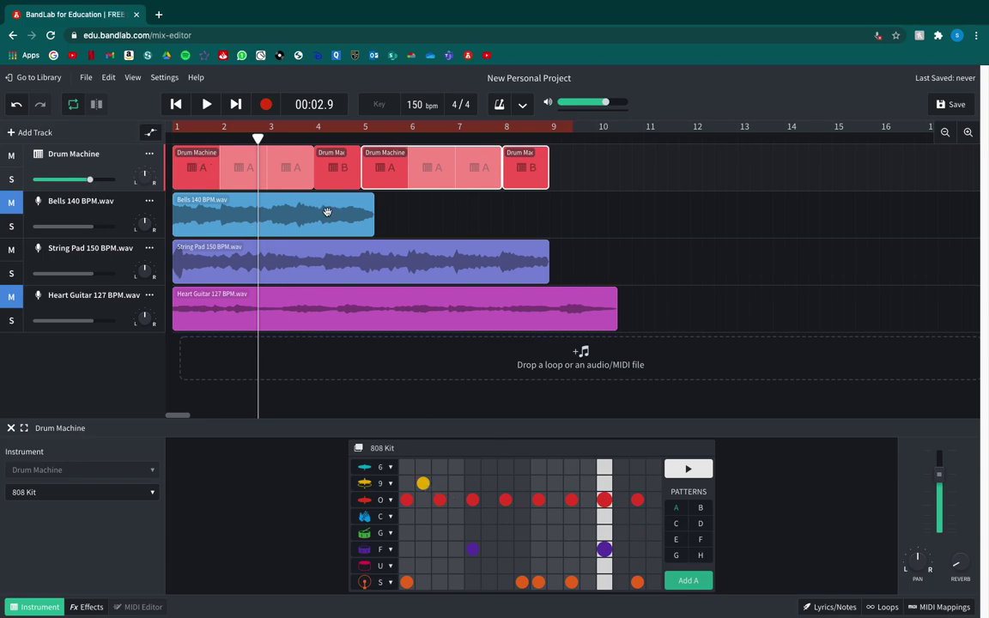
- Clear the yellow cymbal hit, both original purple drum hits, and every orange kick hit except the first from pattern A
click(422, 483)
click(473, 549)
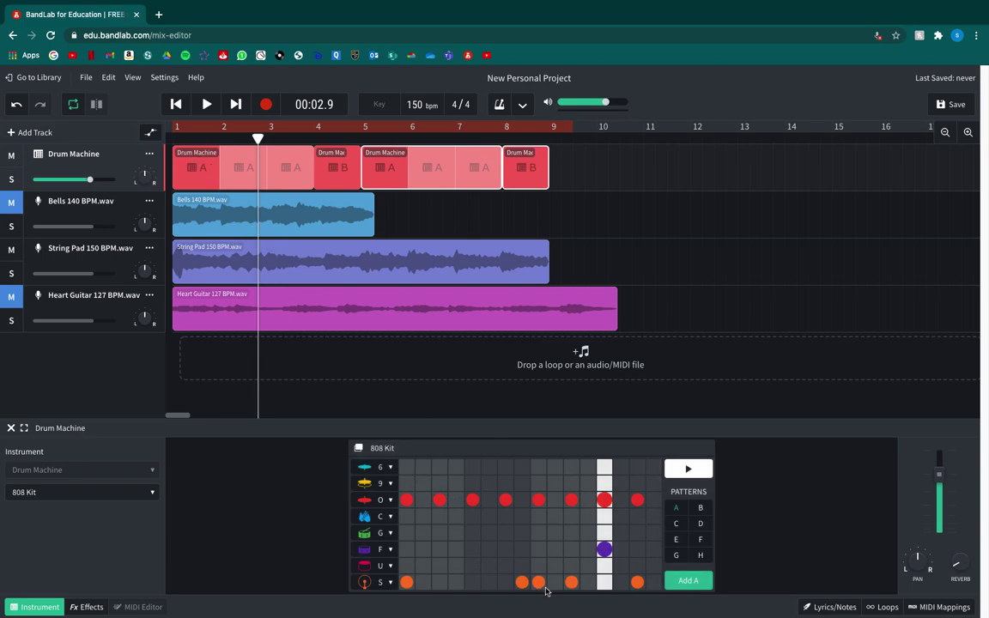
click(522, 582)
click(538, 583)
click(571, 582)
click(606, 550)
click(638, 581)
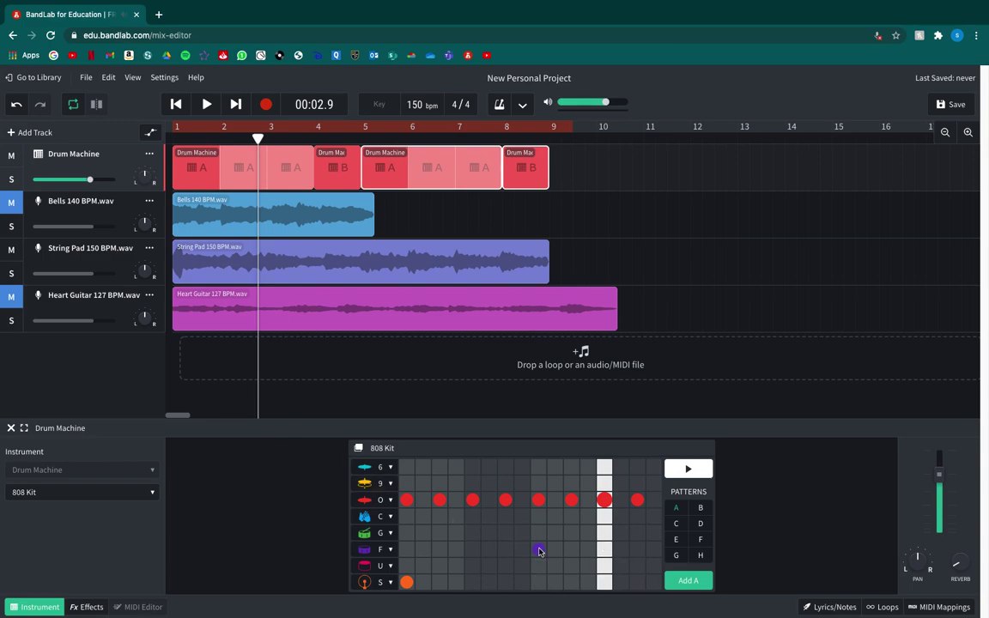
- Add purple drum and clap hits on step 9 and an orange kick hit on step 15 of pattern A, previewing the beat
click(540, 517)
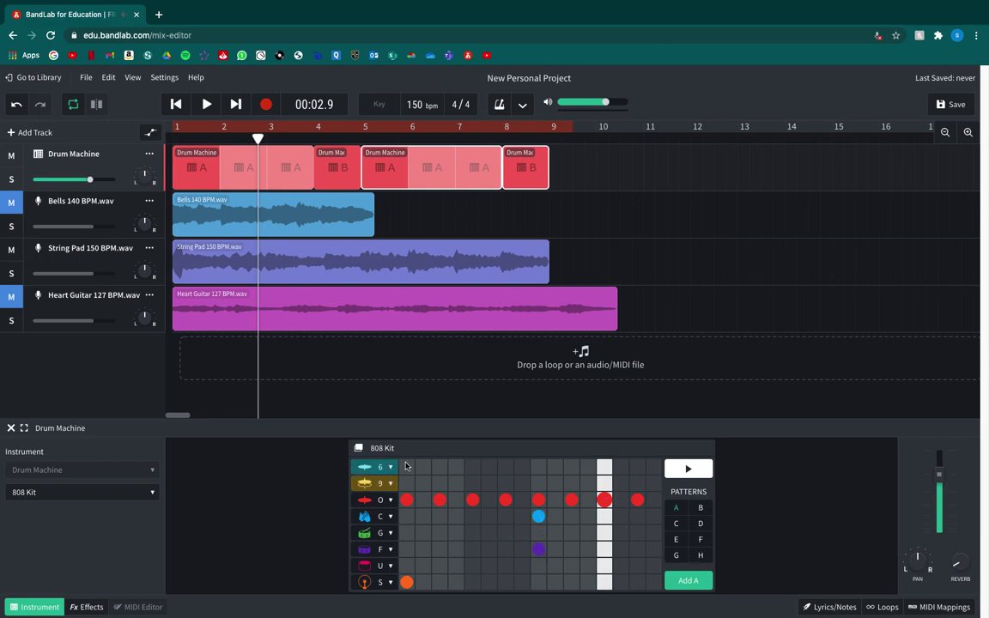
key(space)
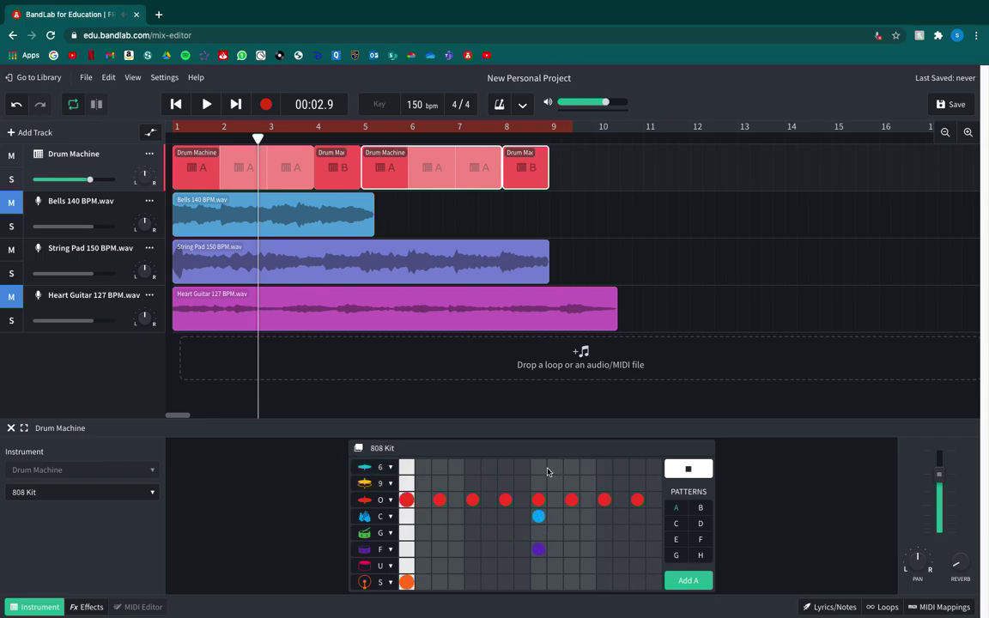
click(678, 471)
click(642, 582)
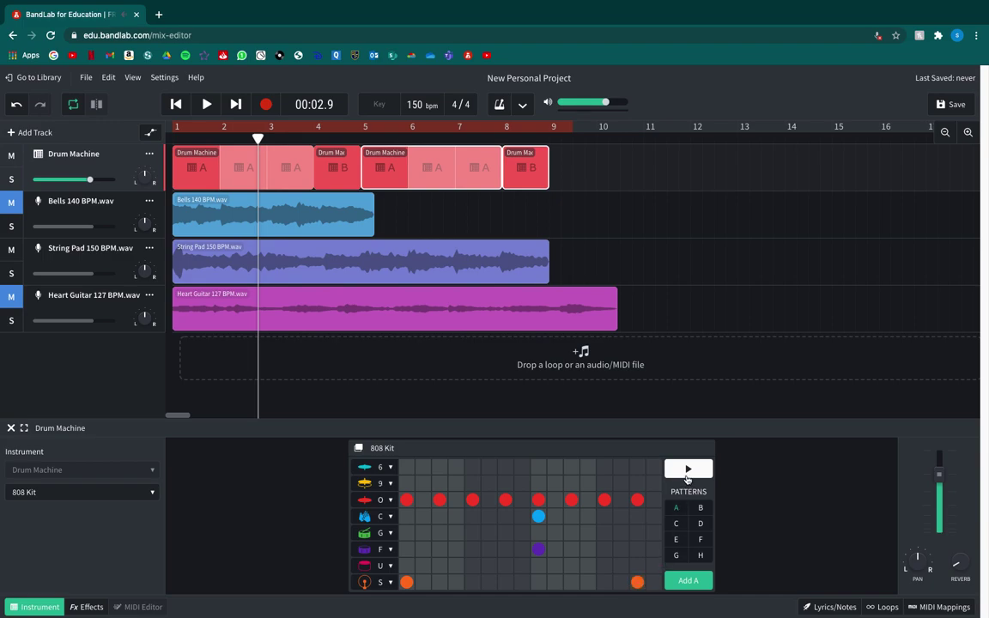
click(687, 473)
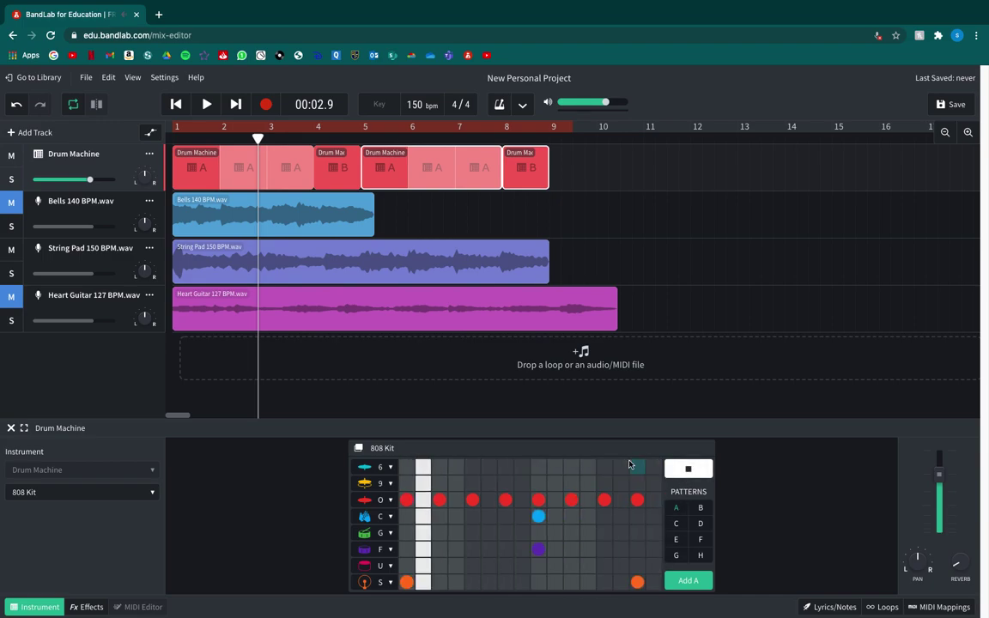
click(690, 469)
- Switch the drum machine to pattern B and replace its High Tom sound with Clap
click(701, 507)
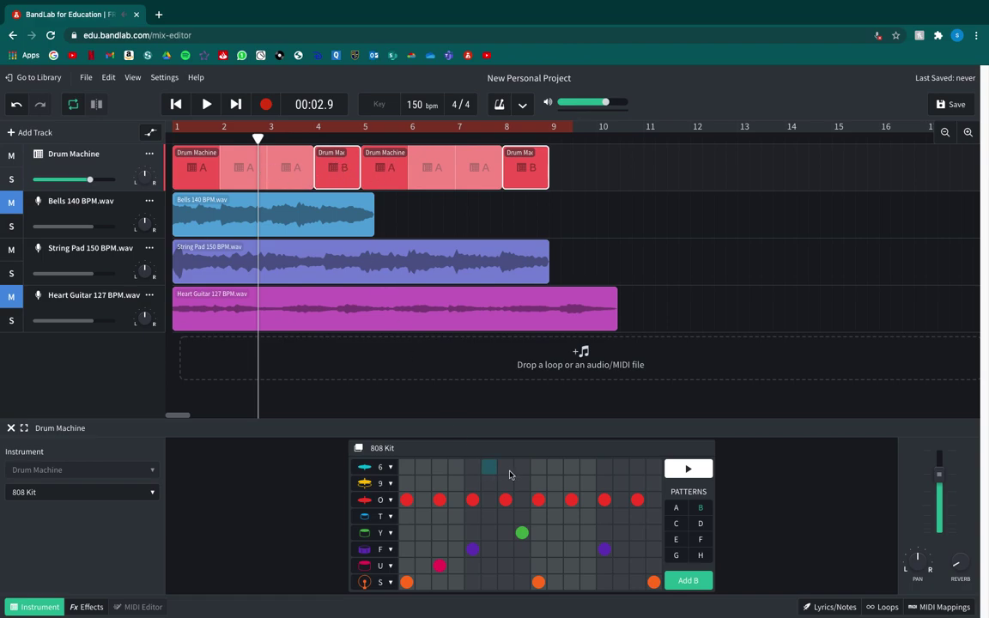
click(391, 517)
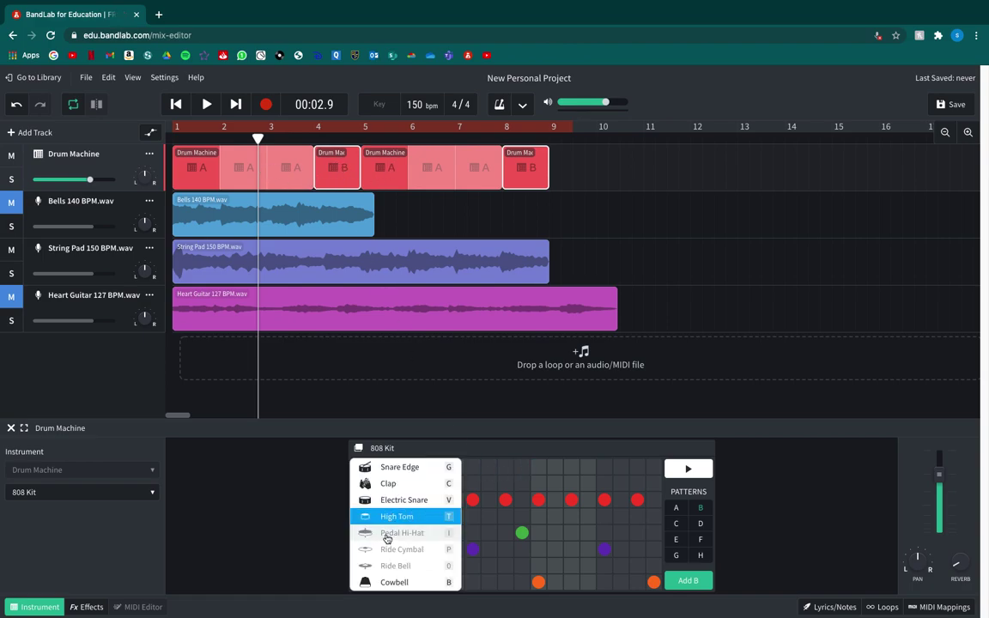
click(387, 486)
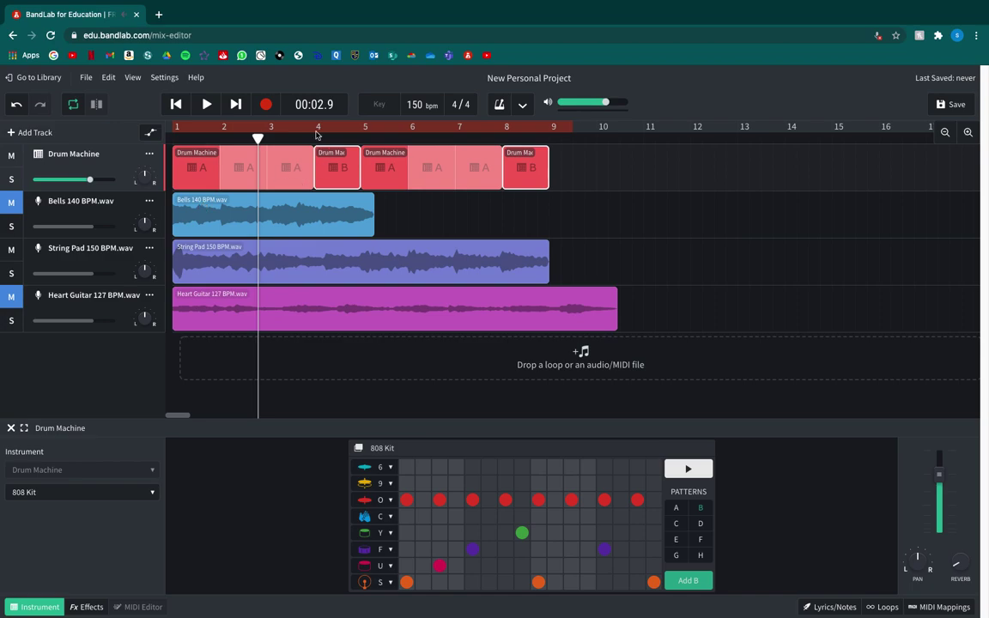
- In pattern B, add clap and purple hits on step 9, and clear the green, pink, other purple, and all orange hits except the first
click(538, 516)
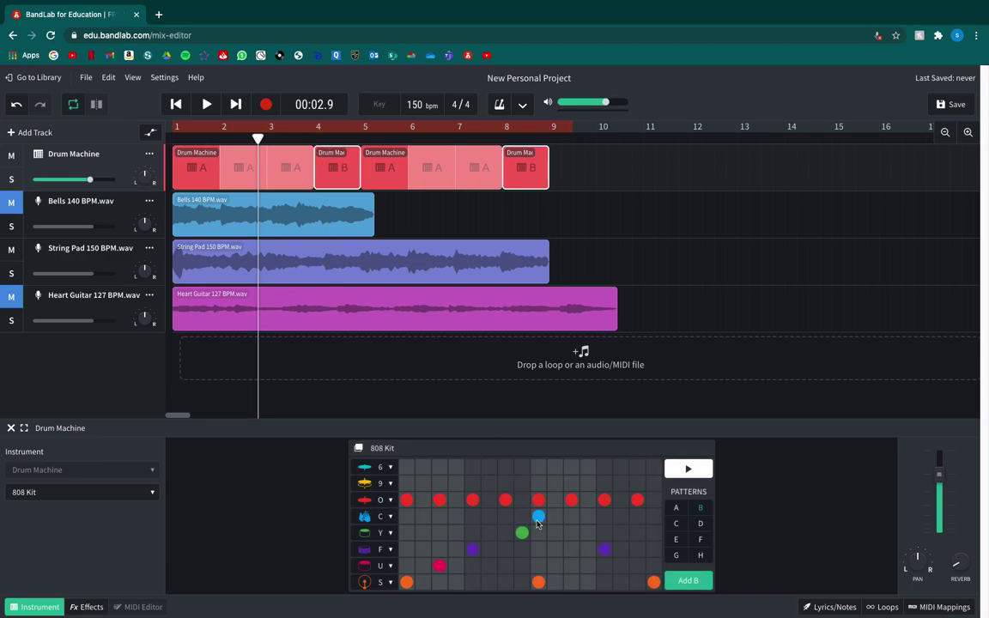
click(539, 550)
click(539, 582)
click(654, 583)
click(521, 533)
click(473, 549)
click(440, 566)
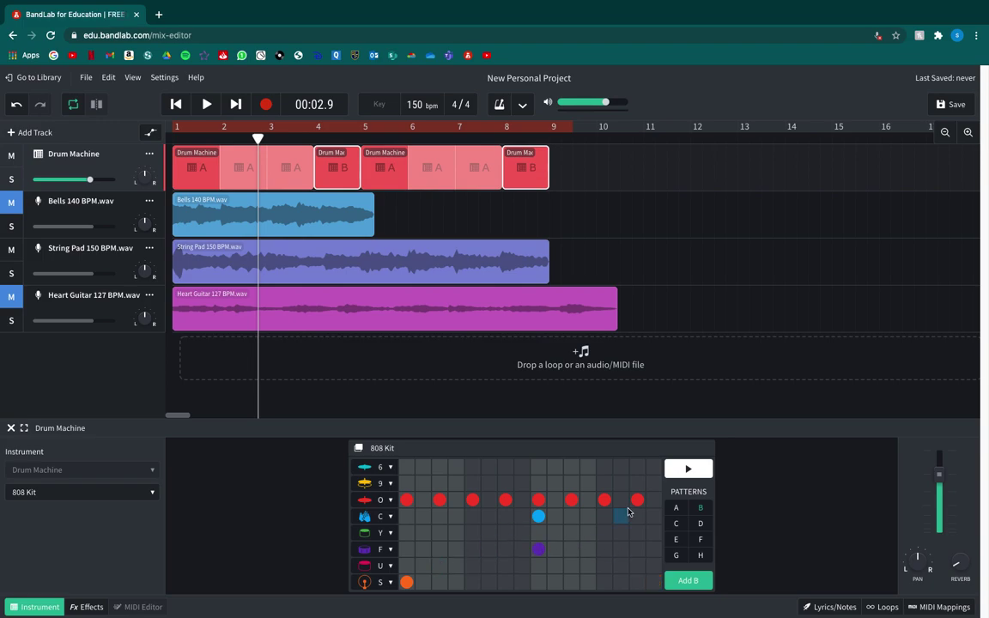
- Add yellow on step 13 replacing red, green on 15, clap on 16, and orange on 11 and 13 of pattern B, previewing the beat
click(637, 533)
click(654, 516)
click(605, 484)
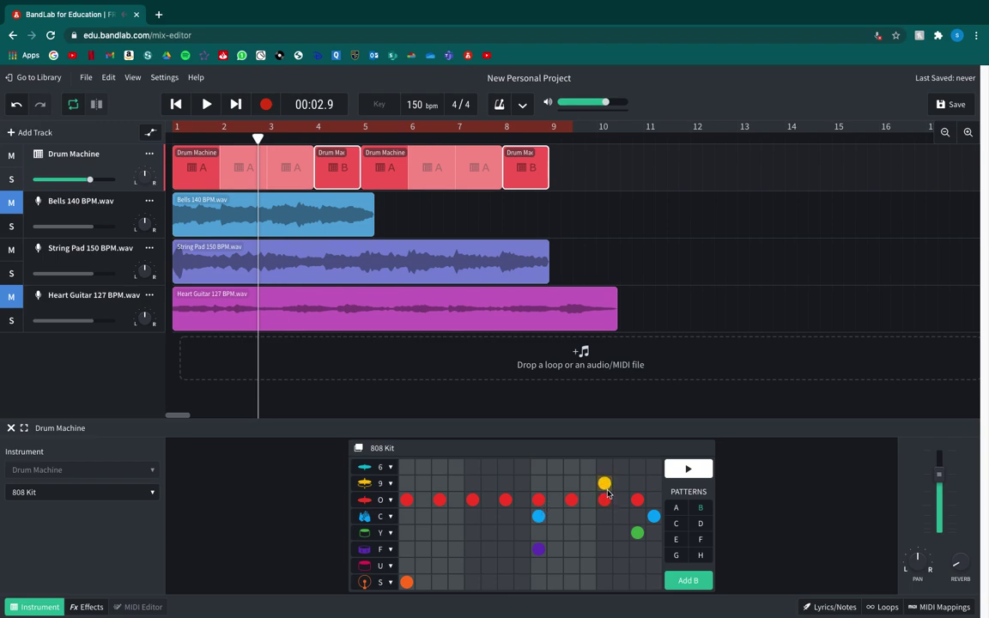
click(606, 500)
click(572, 586)
click(606, 584)
click(674, 470)
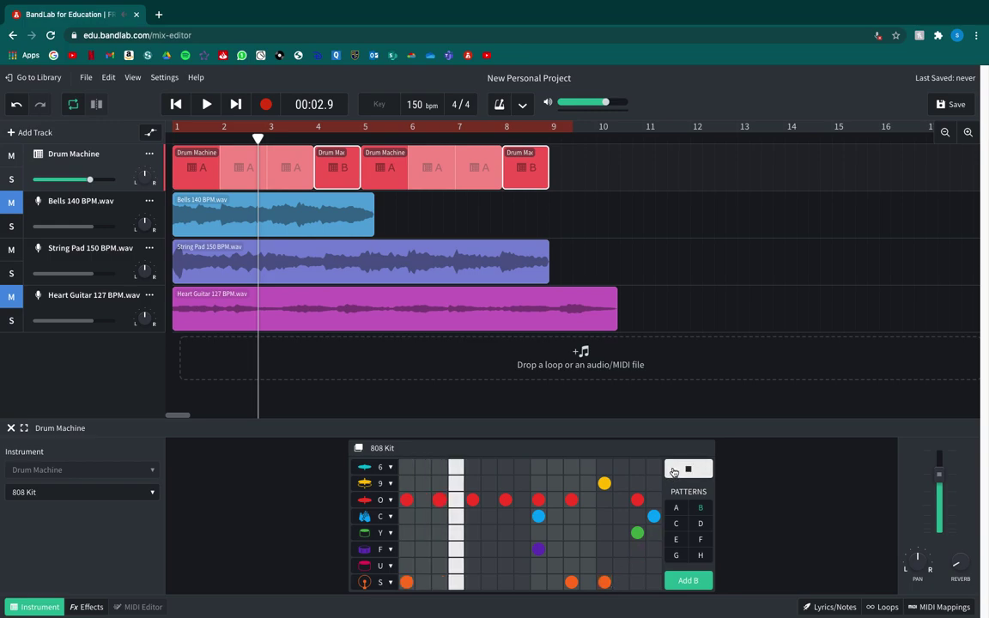
click(674, 470)
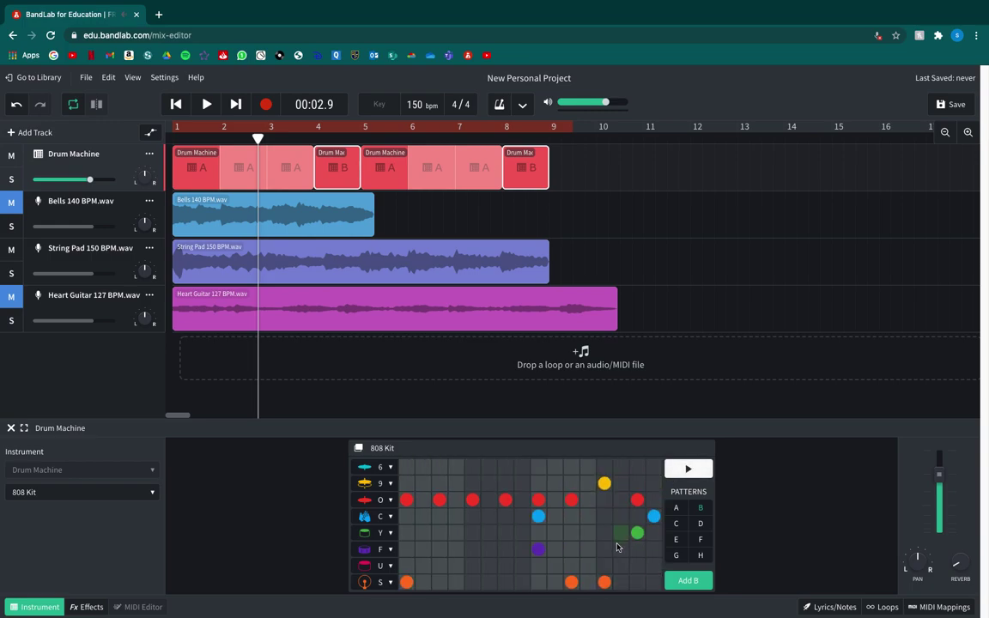
- Clear the orange hit on step 13 and replace the green hit on step 15 with a pink one, previewing pattern B
click(605, 583)
click(685, 472)
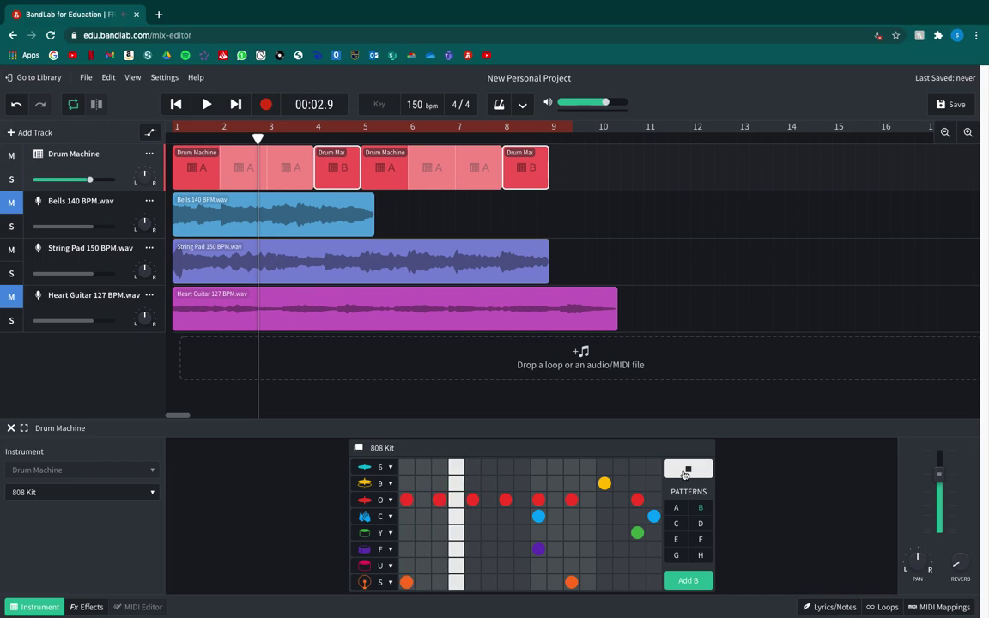
click(685, 473)
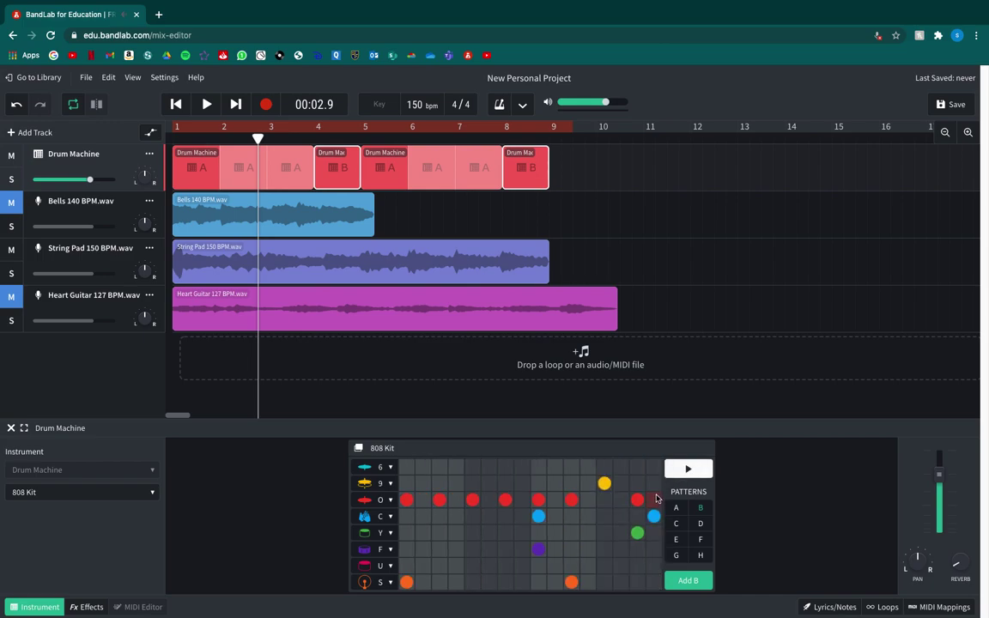
click(637, 532)
click(637, 532)
click(637, 532)
key(space)
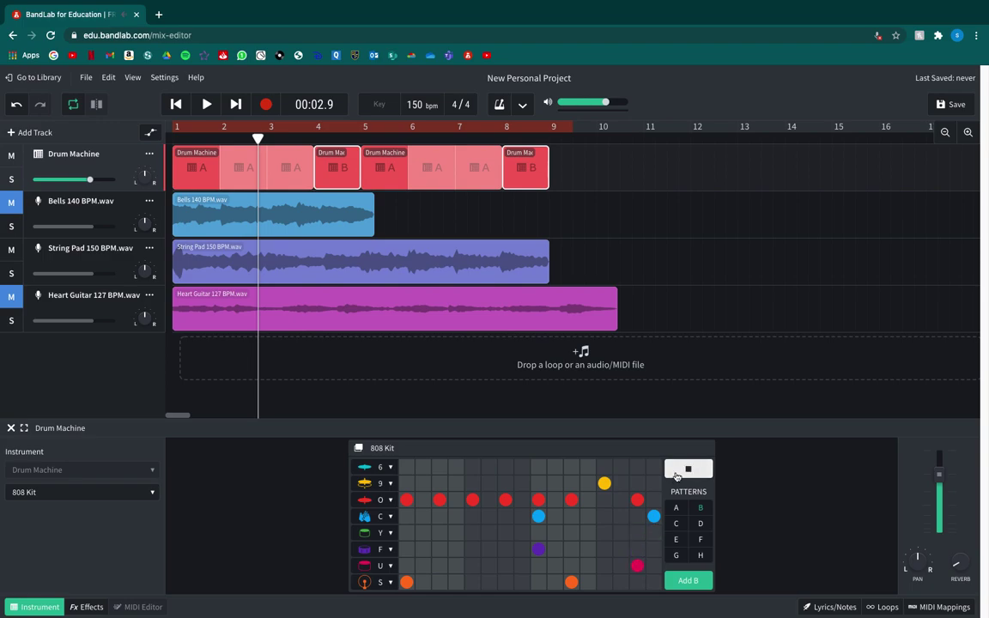
click(687, 469)
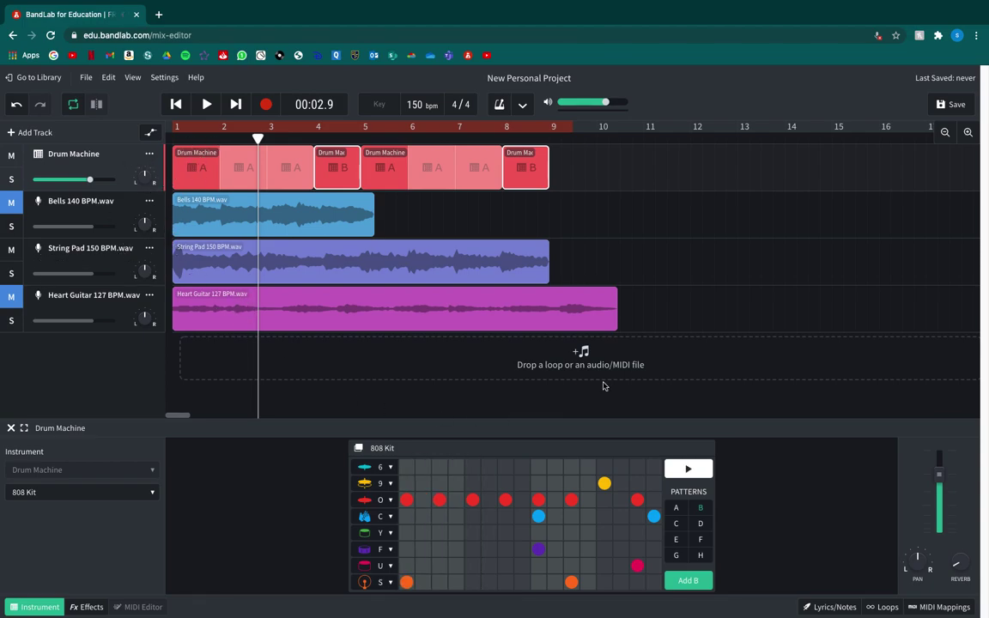
- Play the arrangement and shorten the loop range to end at bar 9, matching the end of the drum regions
click(289, 204)
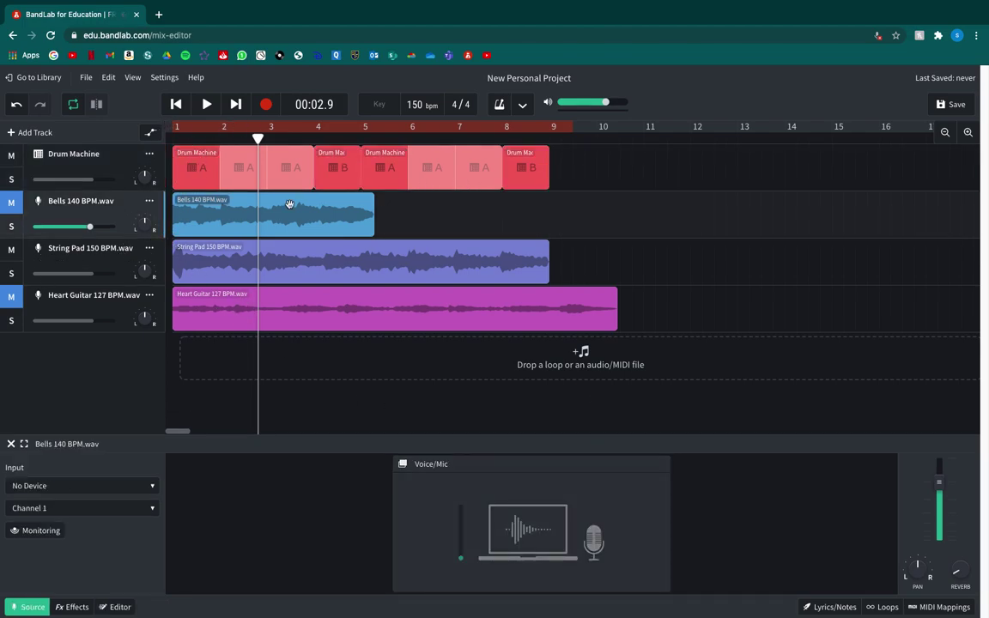
click(206, 113)
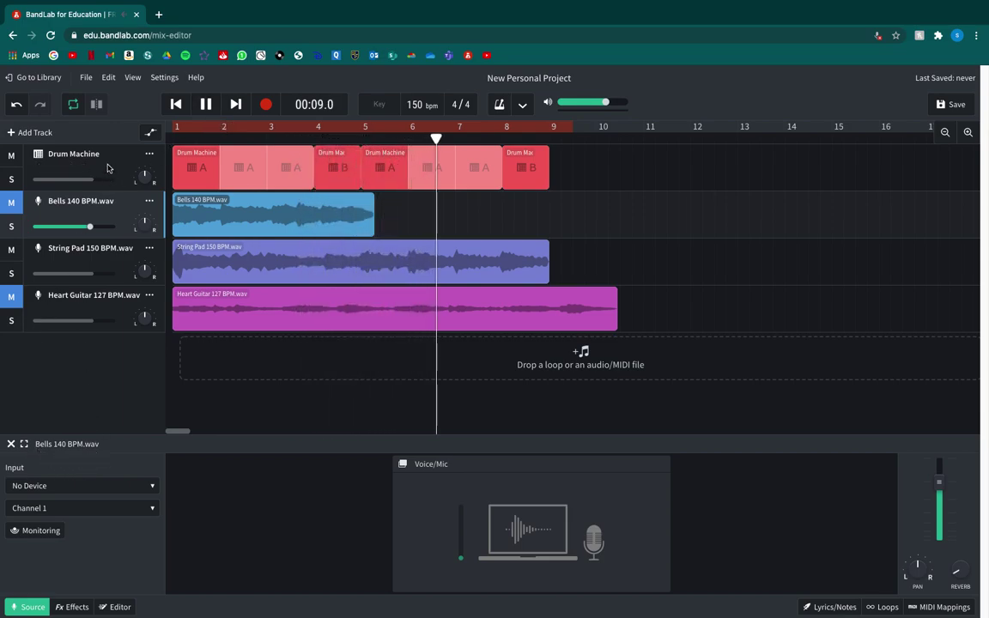
drag(574, 127, 551, 129)
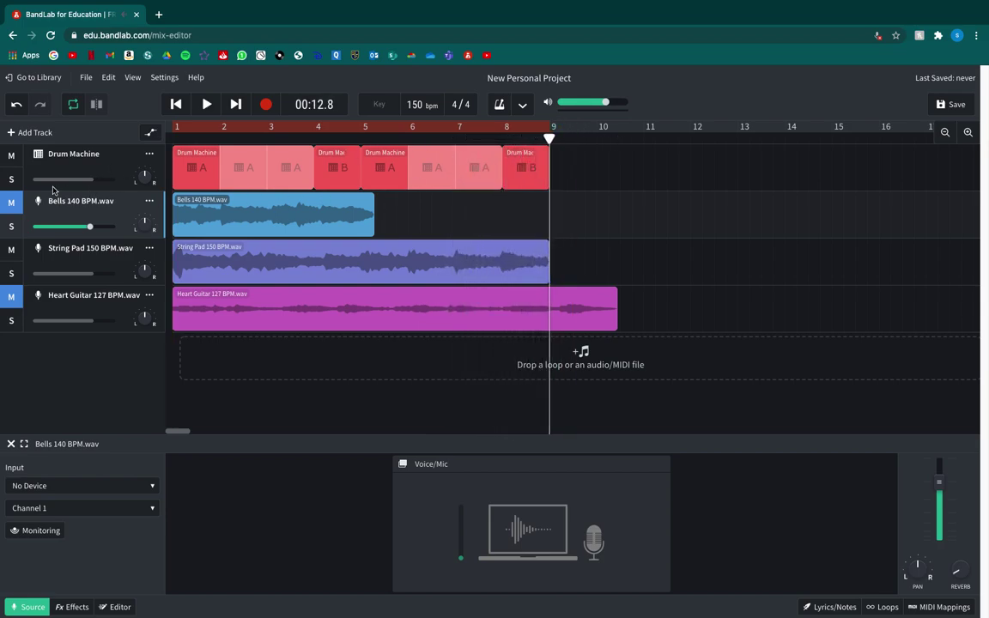
- Change the Drum Machine track's drum kit to Glitch Kit and preview pattern A with it
click(112, 249)
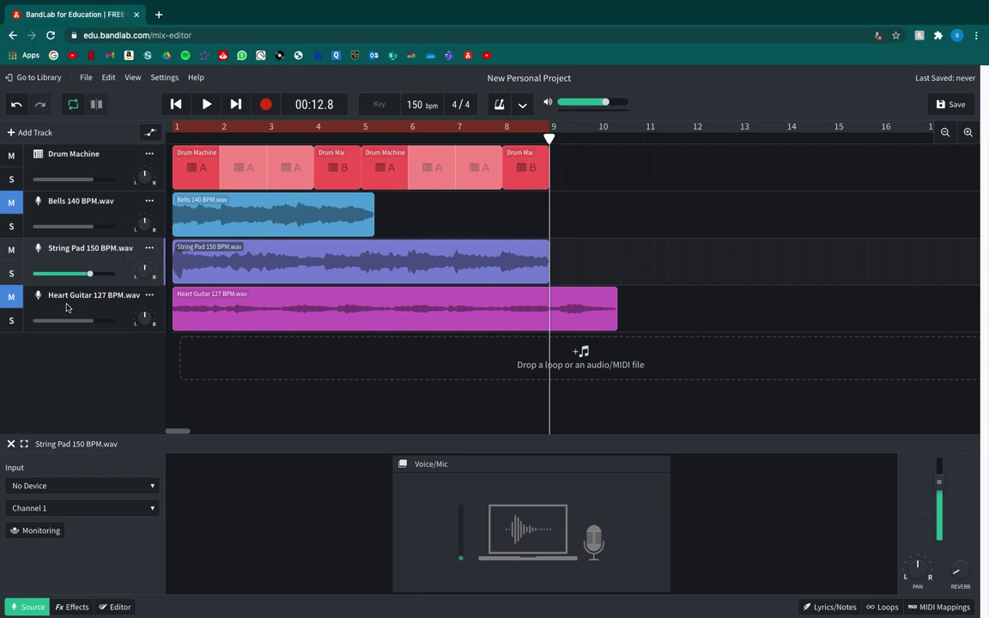
click(99, 154)
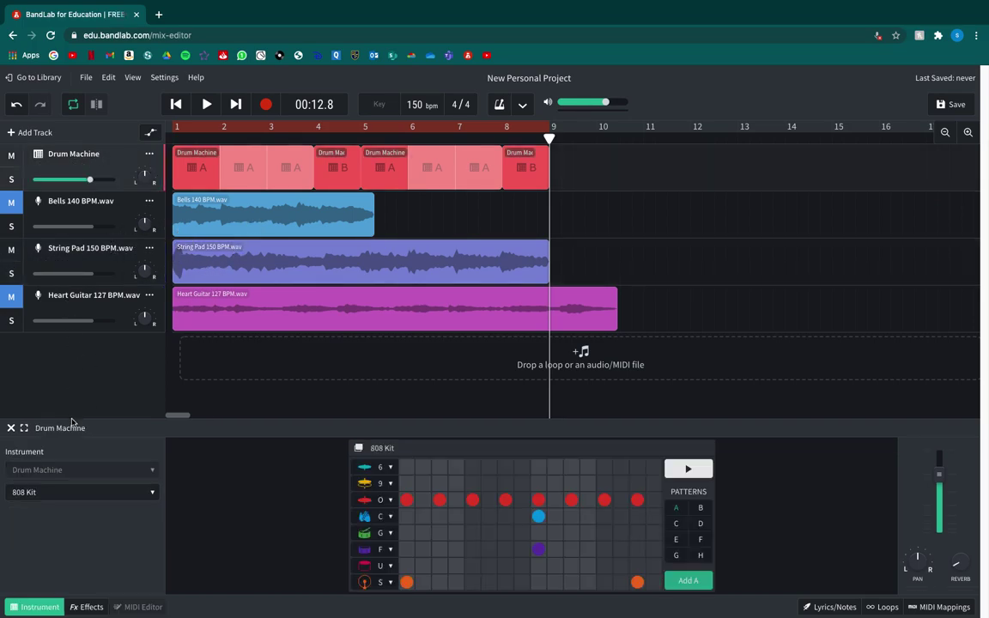
click(86, 491)
mouse_move(120, 492)
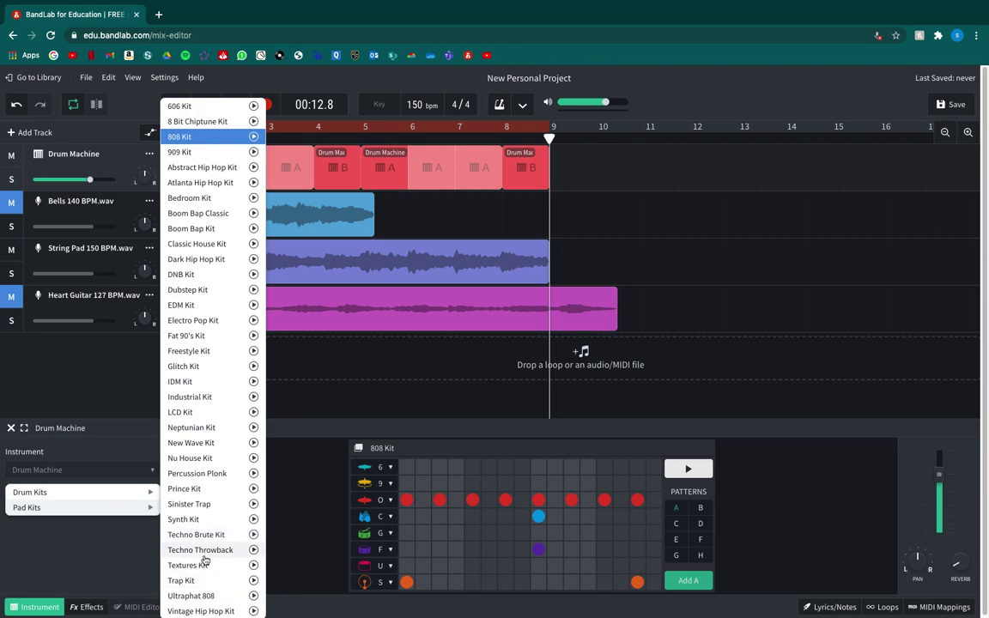
click(194, 368)
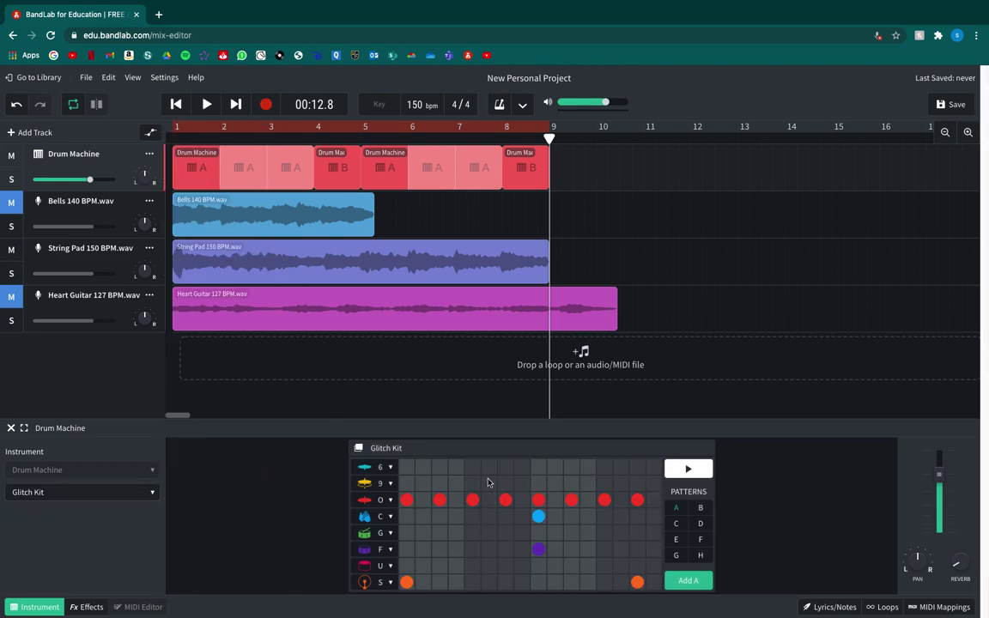
key(space)
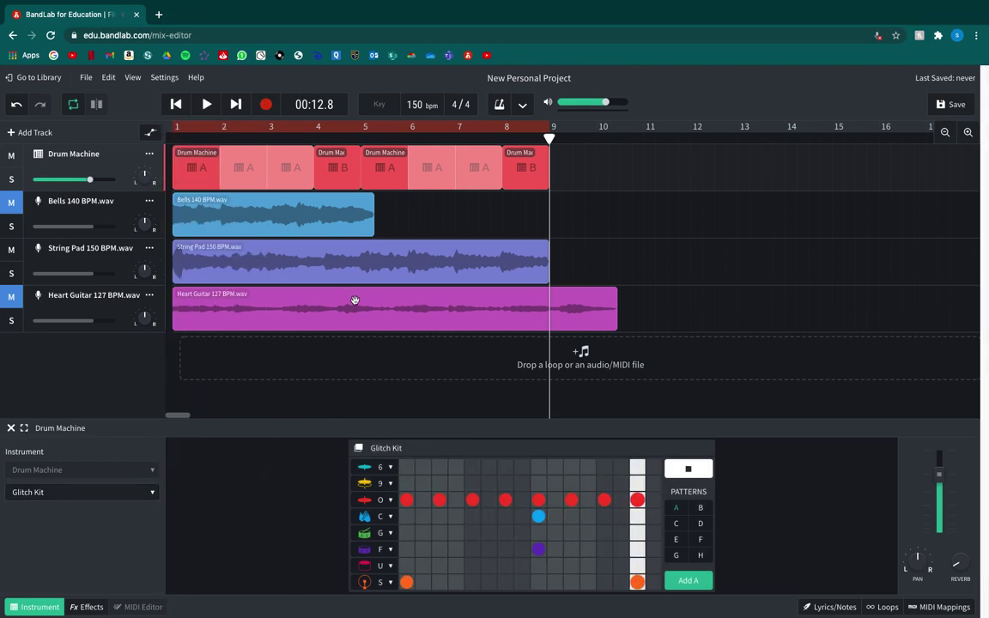
key(space)
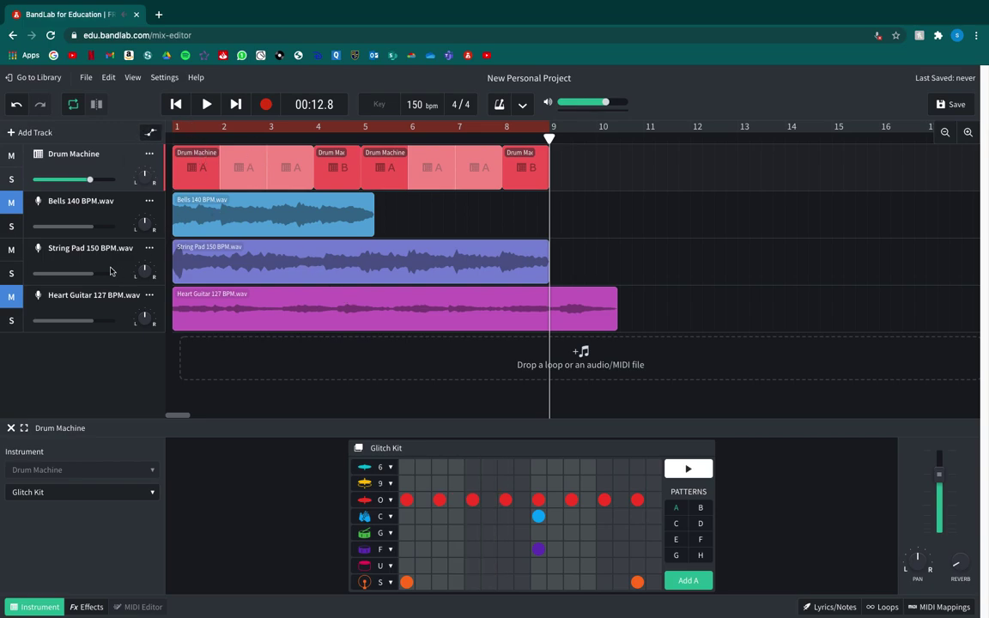
- Swap the audible melody from String Pad to Heart Guitar, setting the tempo to 127 bpm without adjusting existing audio, for a playback check
click(12, 250)
click(13, 296)
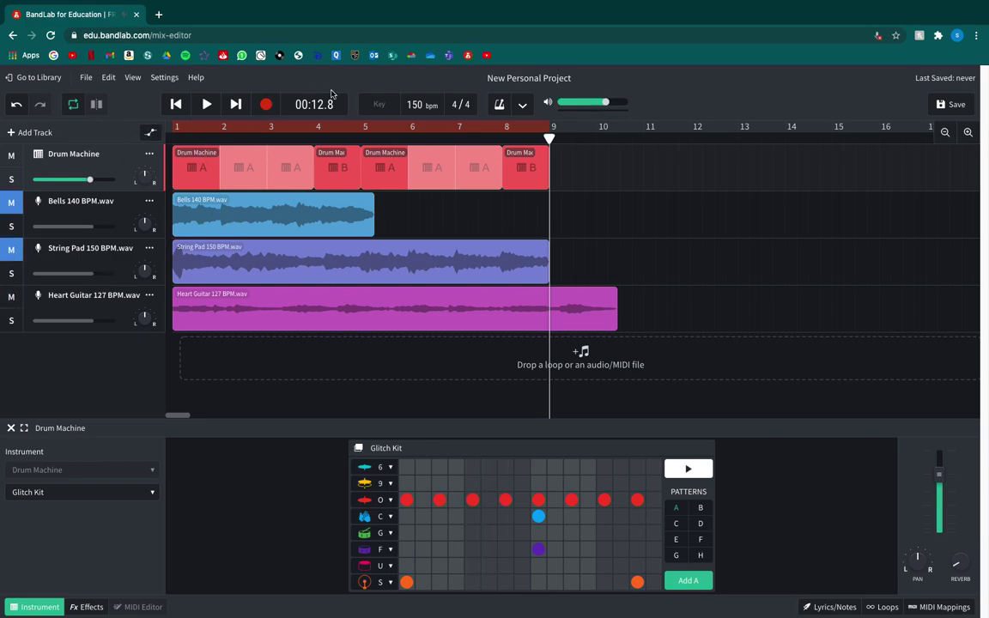
click(419, 105)
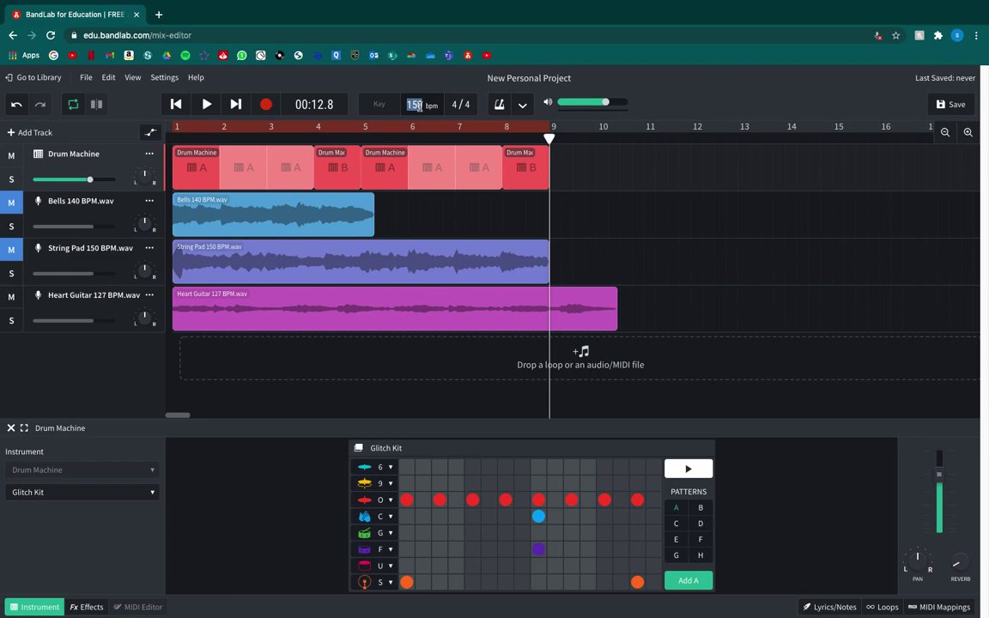
text(127)
key(Return)
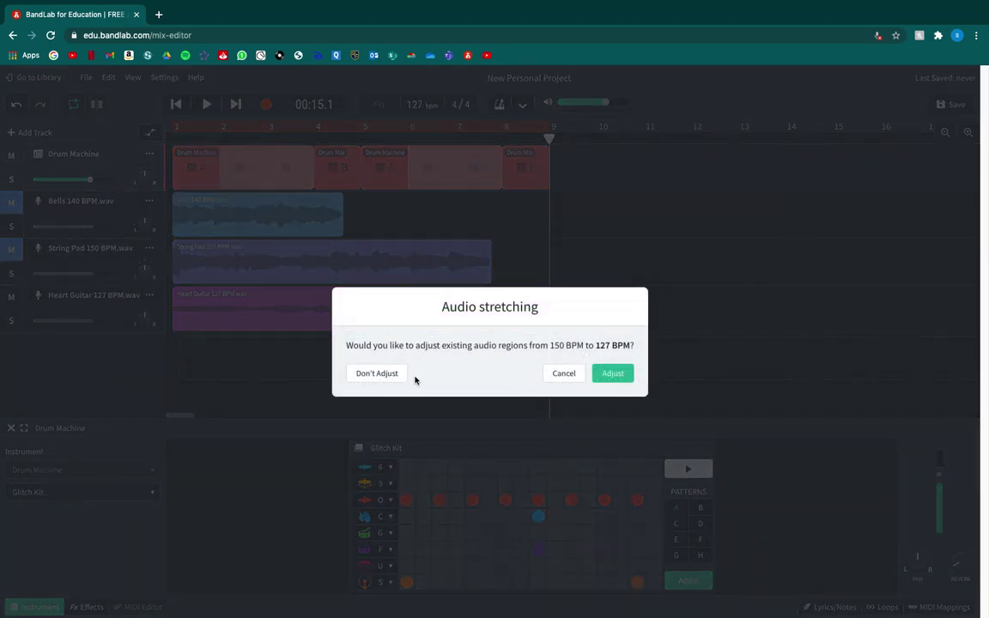
click(398, 375)
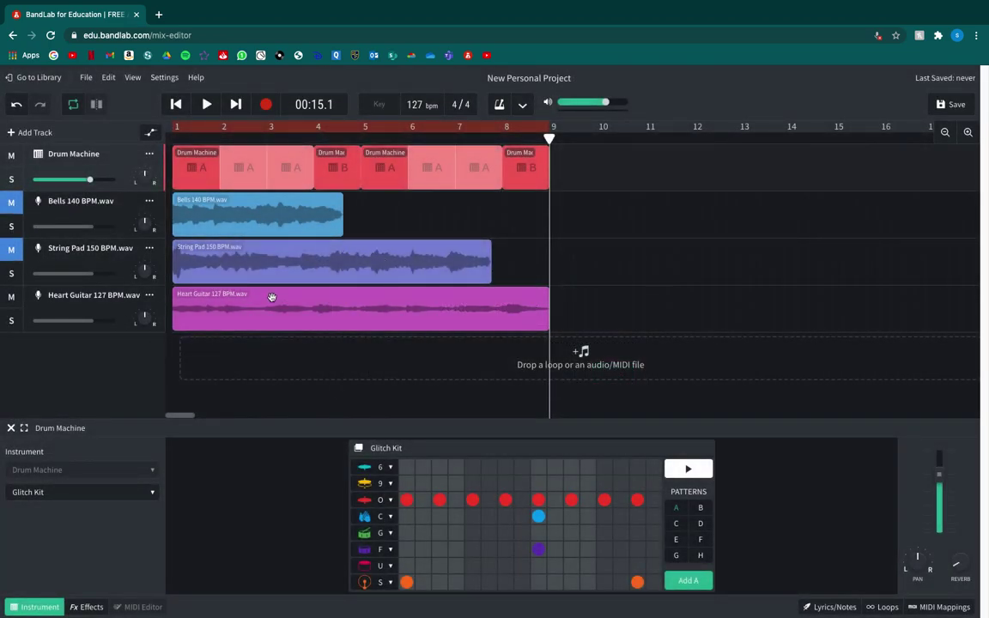
mouse_move(142, 321)
key(space)
key(space)
key(space)
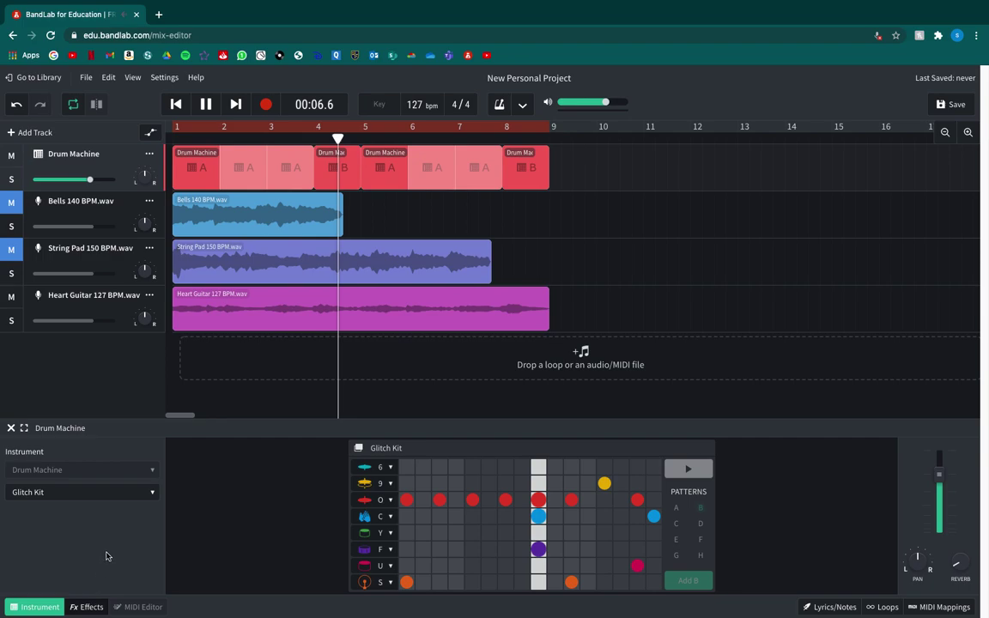
- Apply the Large Hall effects preset to the Drum Machine track and preview it in playback
click(86, 607)
click(129, 482)
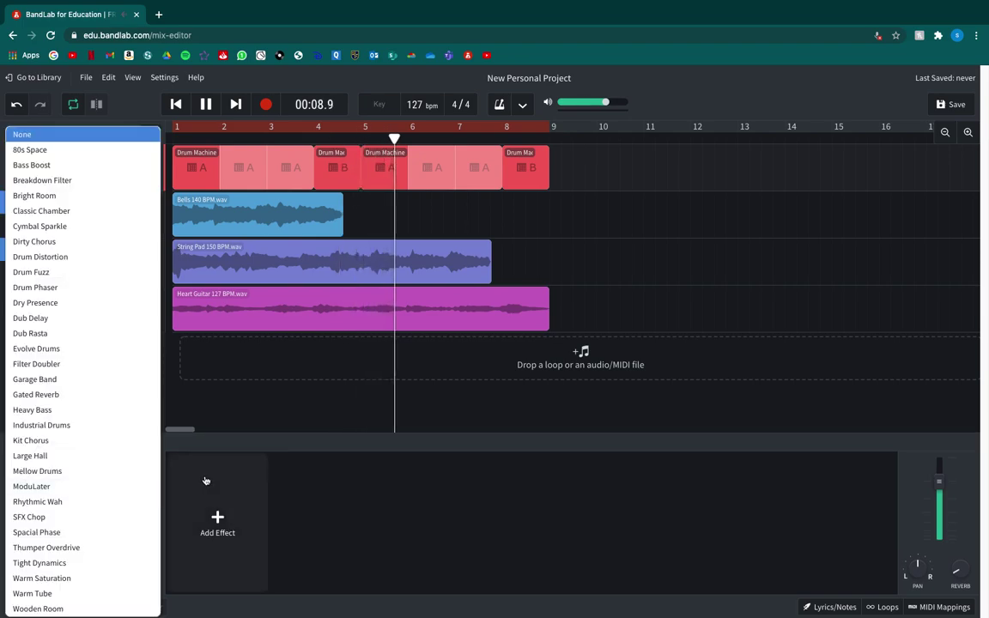
click(217, 517)
click(289, 432)
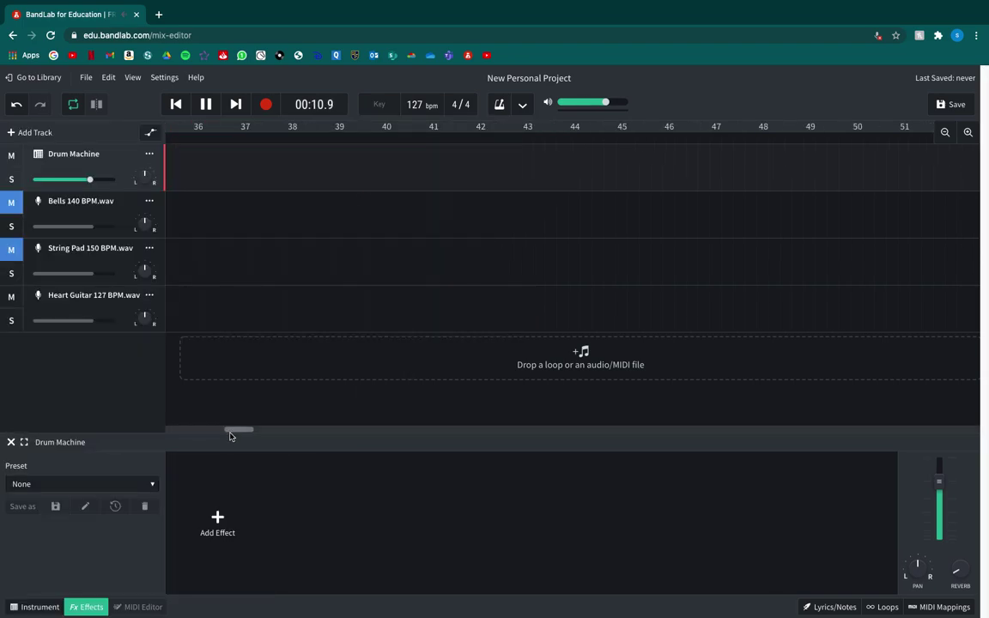
click(178, 433)
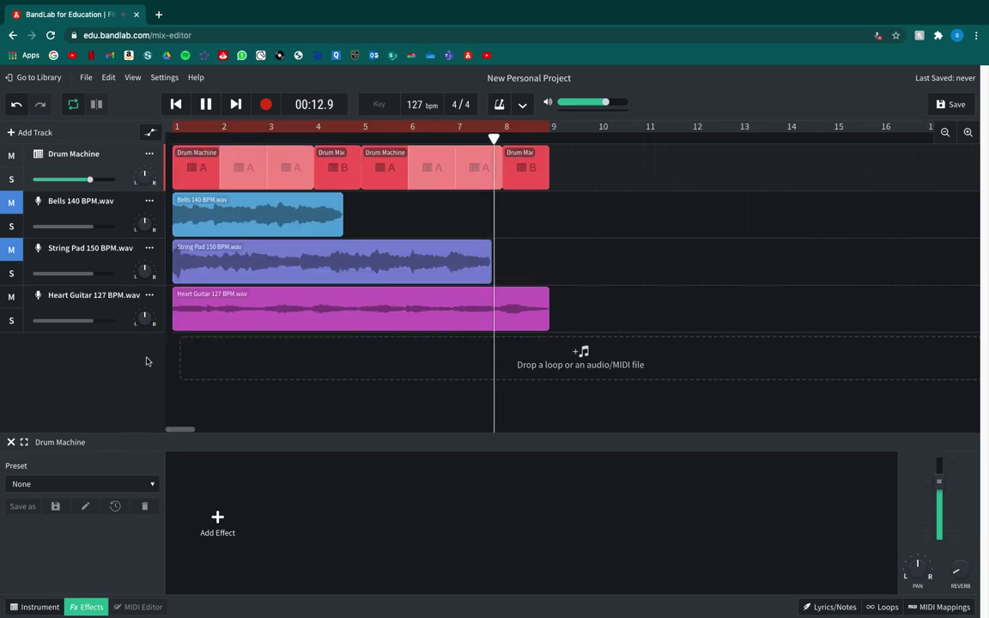
key(space)
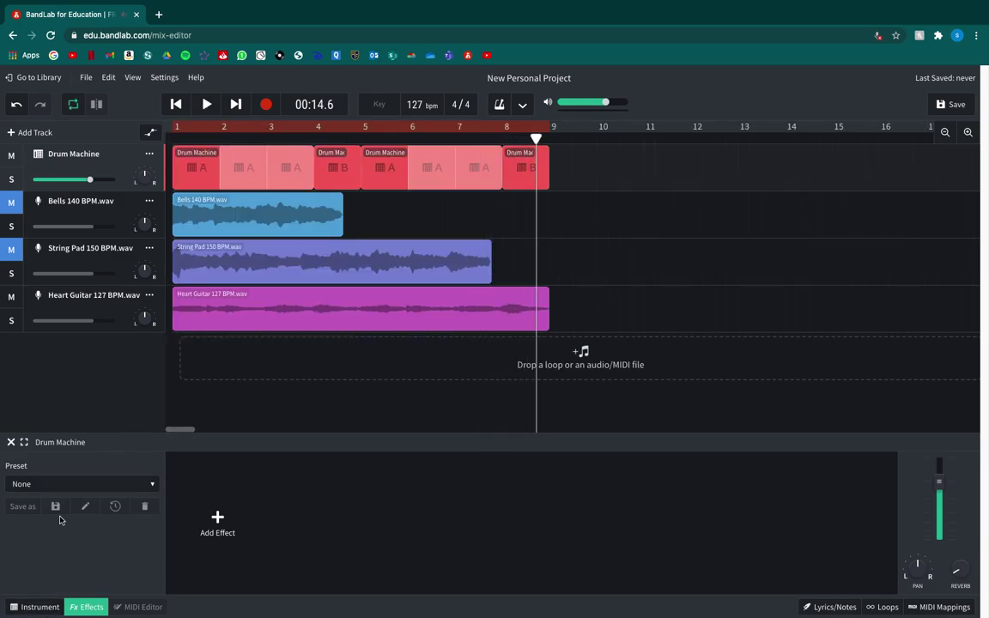
click(60, 484)
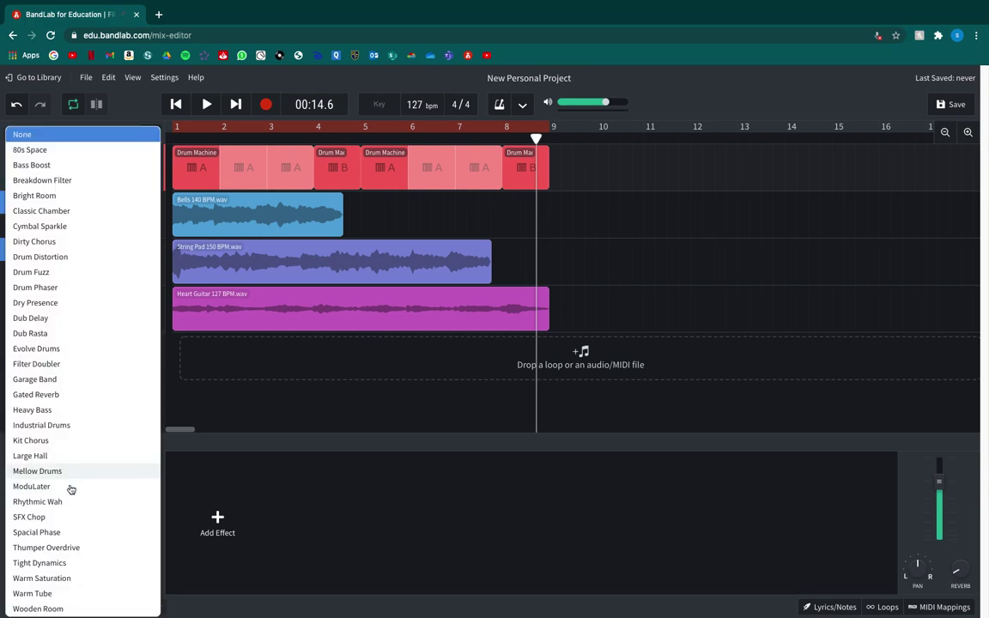
click(34, 456)
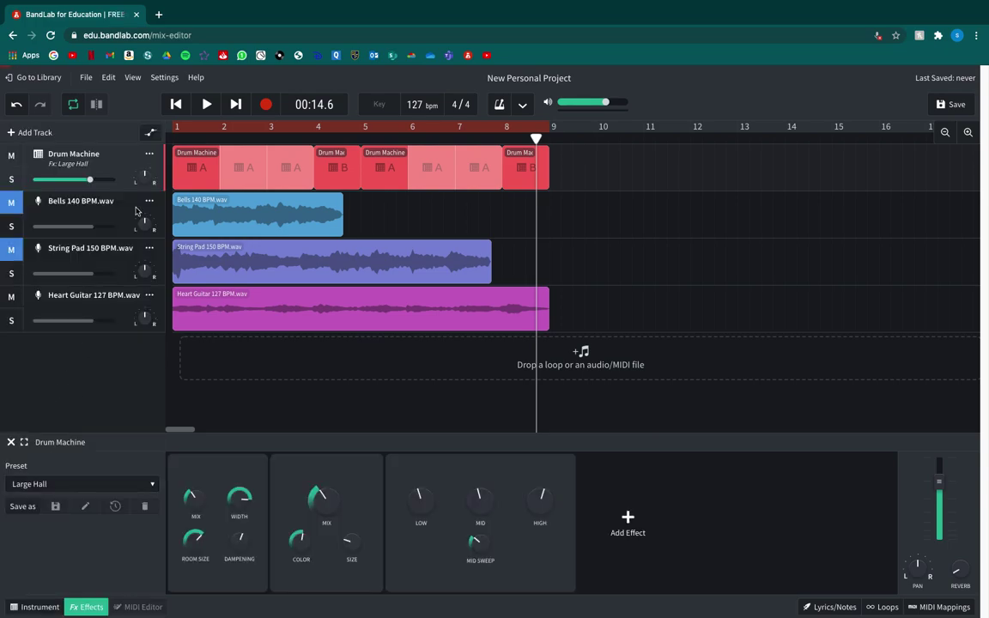
key(space)
key(space)
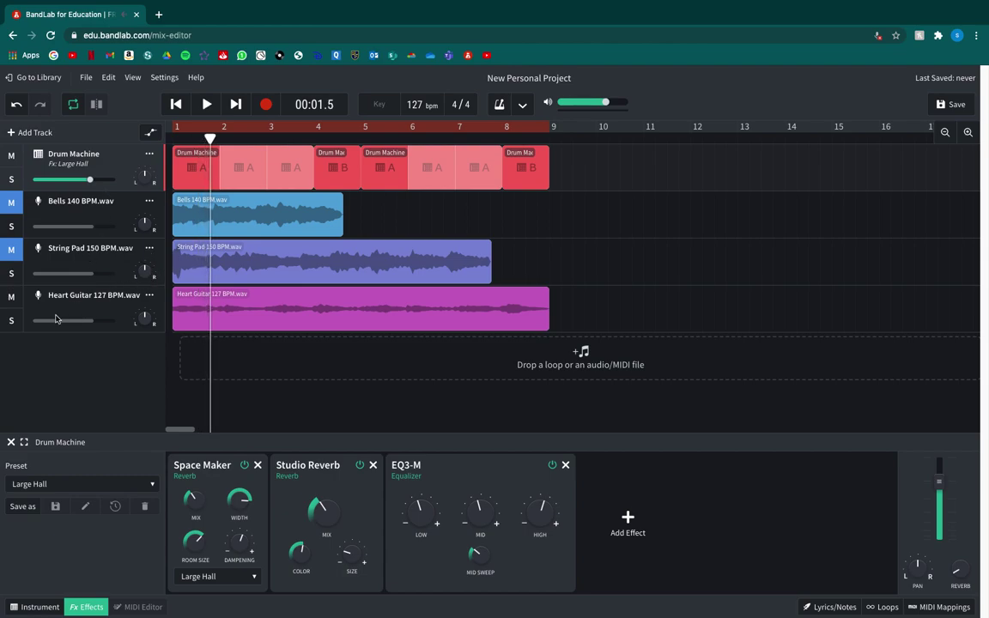
- Delete the String Pad and Heart Guitar tracks, keeping the Drum Machine and Bells tracks
click(13, 202)
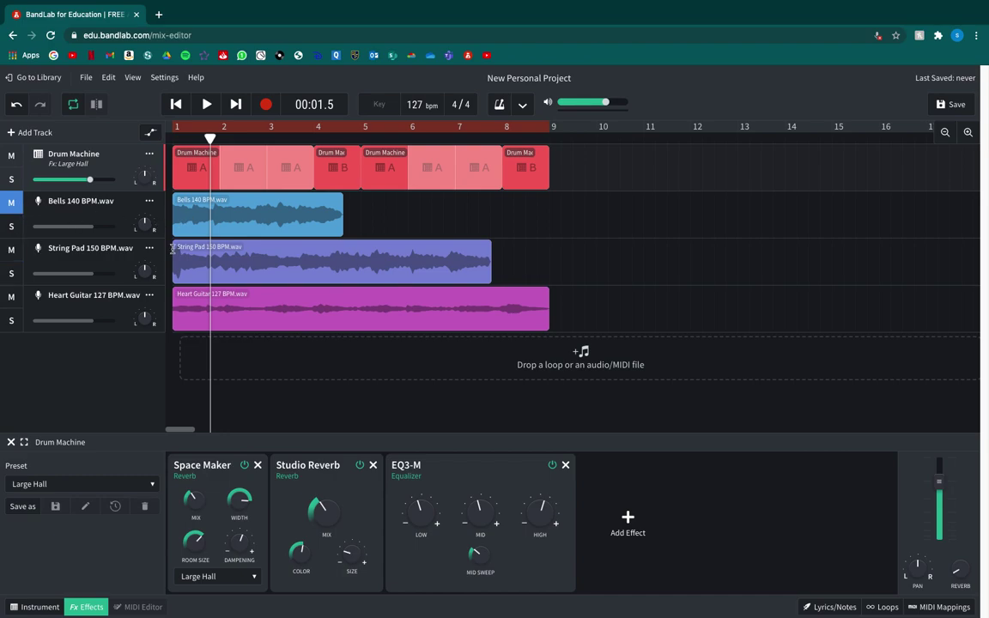
right_click(113, 250)
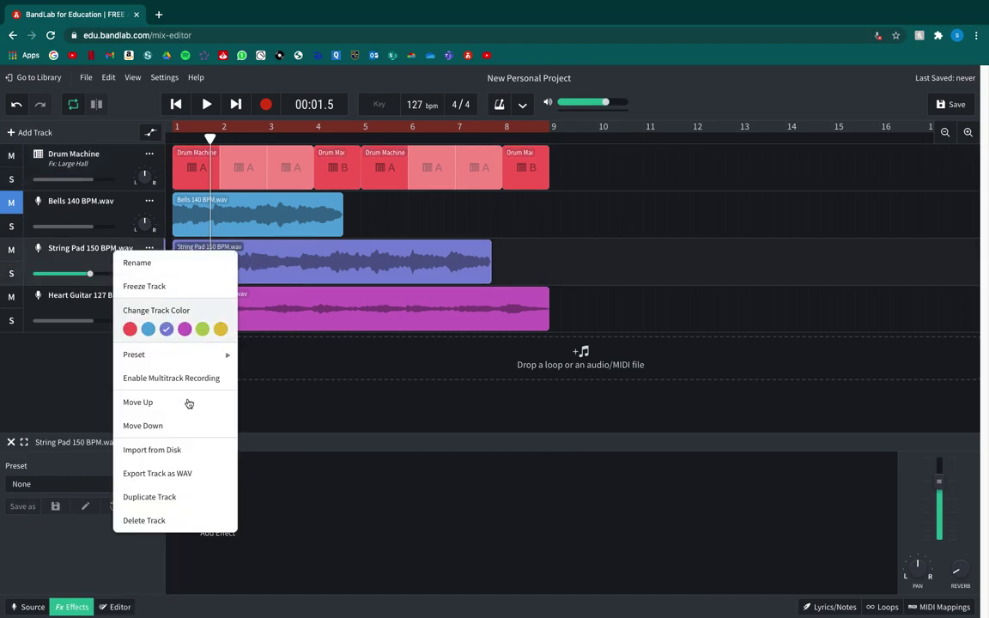
click(146, 520)
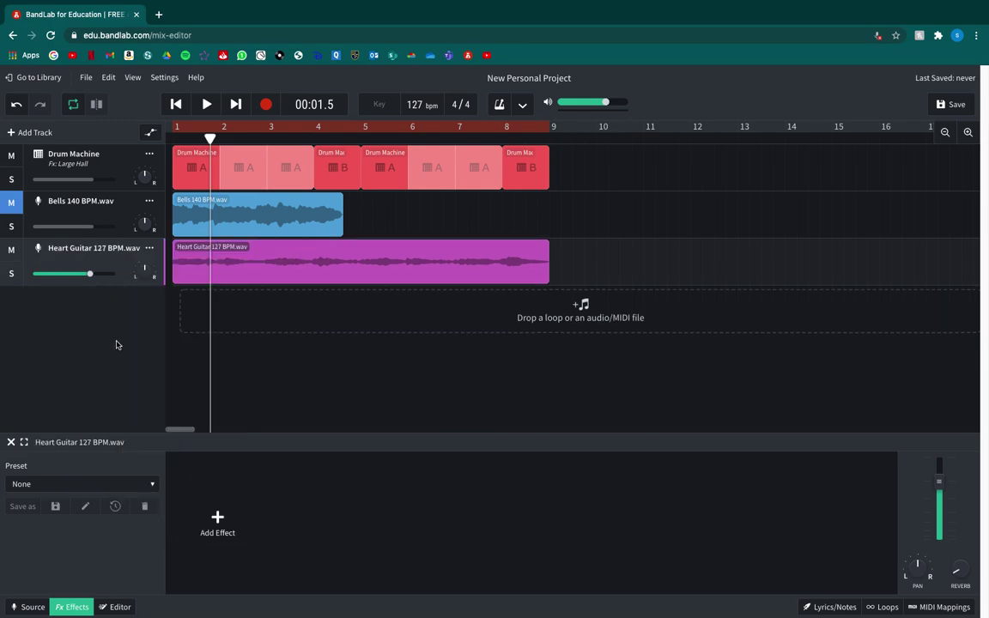
right_click(97, 259)
click(144, 516)
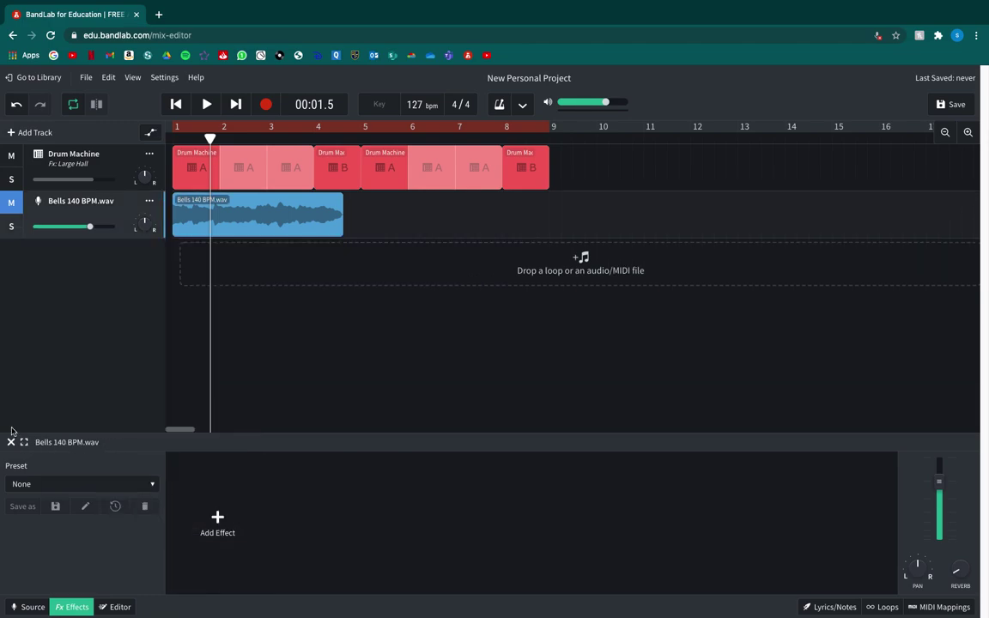
- Set the project tempo to 140 bpm without adjusting the existing audio regions
click(49, 357)
drag(409, 91, 376, 86)
click(551, 371)
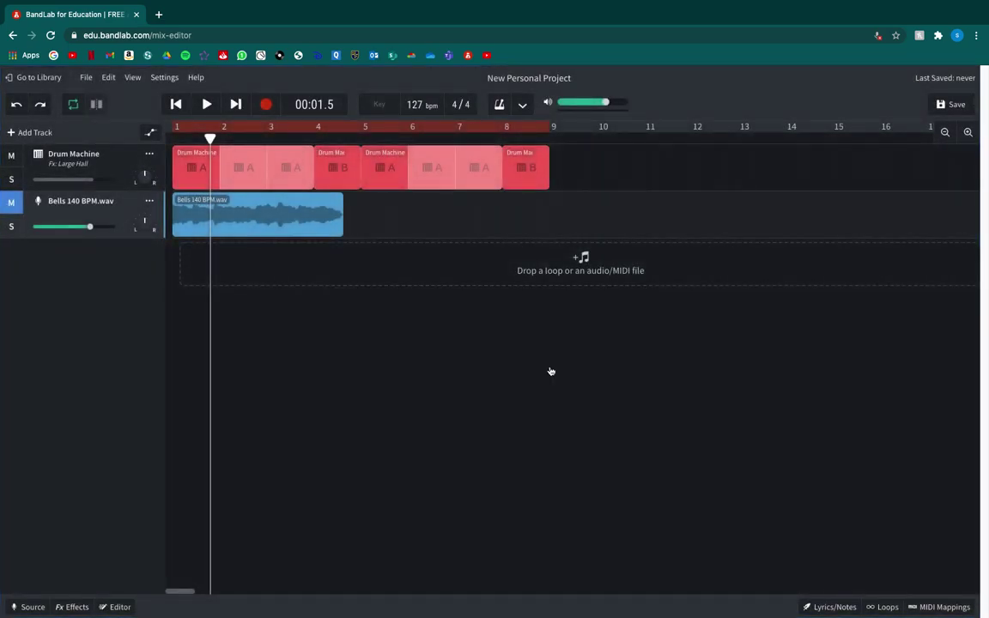
click(407, 95)
text(140)
key(Return)
click(376, 375)
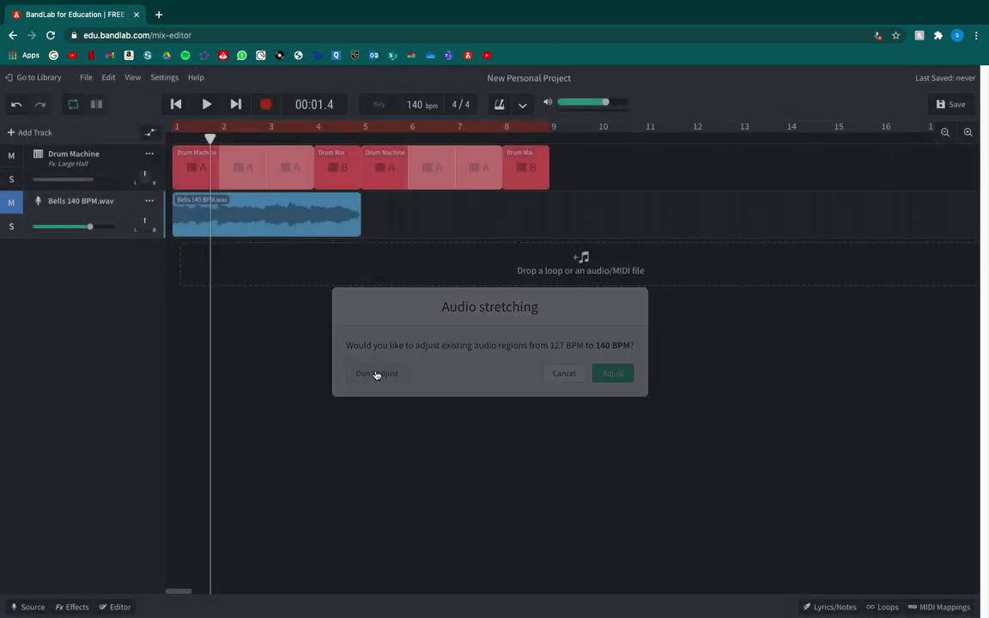
- Unmute the Bells track and preview it together with the drums
key(space)
key(space)
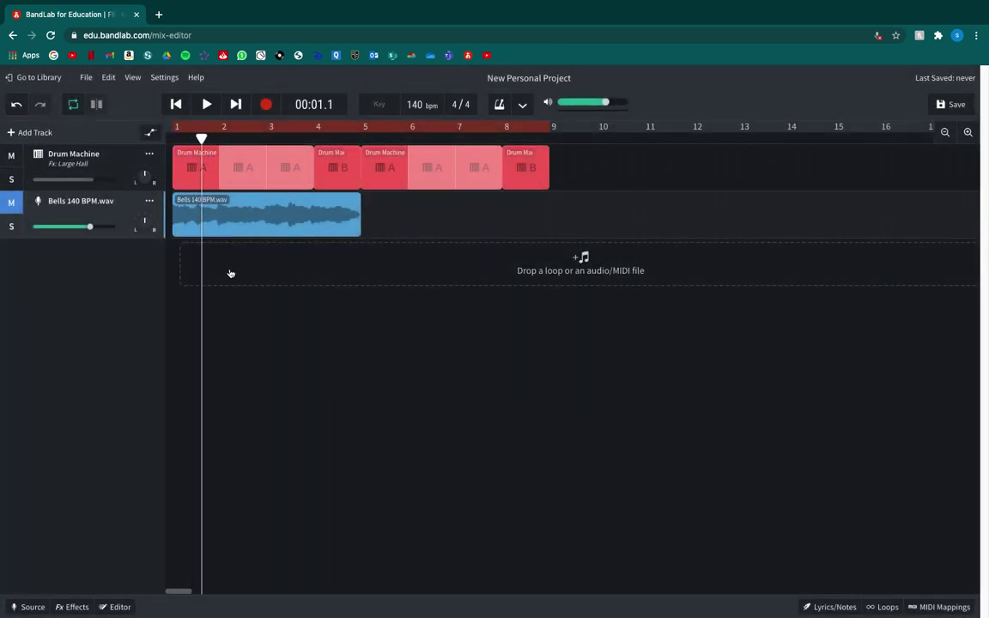
key(space)
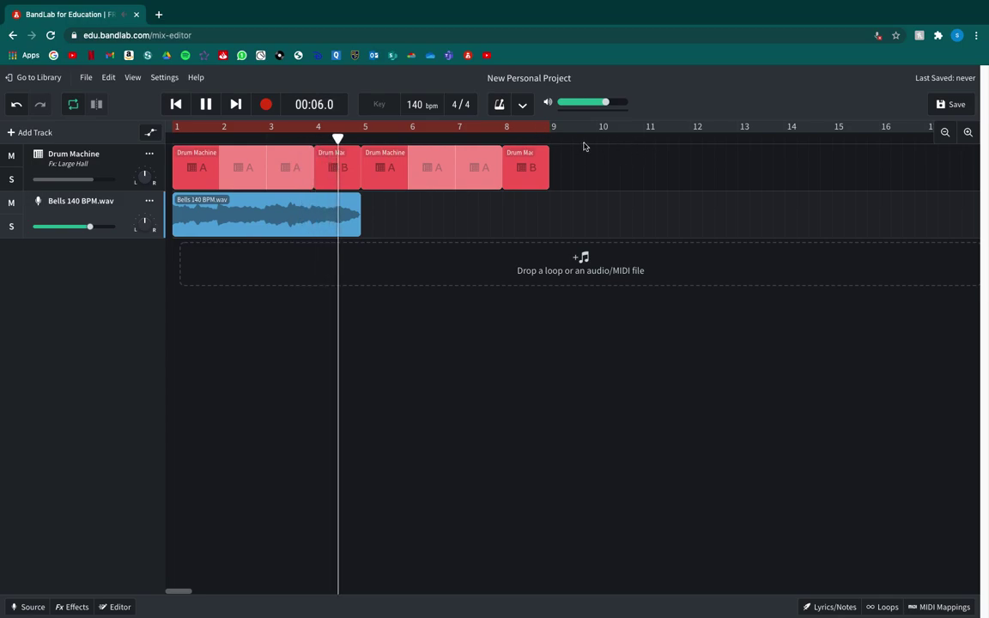
key(space)
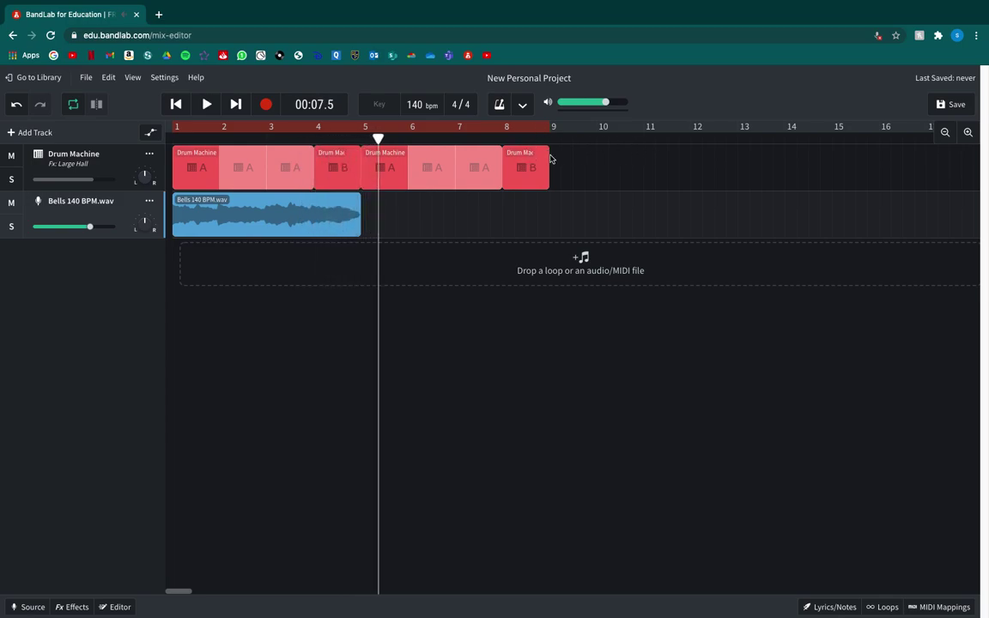
- Delete the Drum Machine regions in bars 5 to 8 and shorten the cycle area to end at bar 5
click(548, 157)
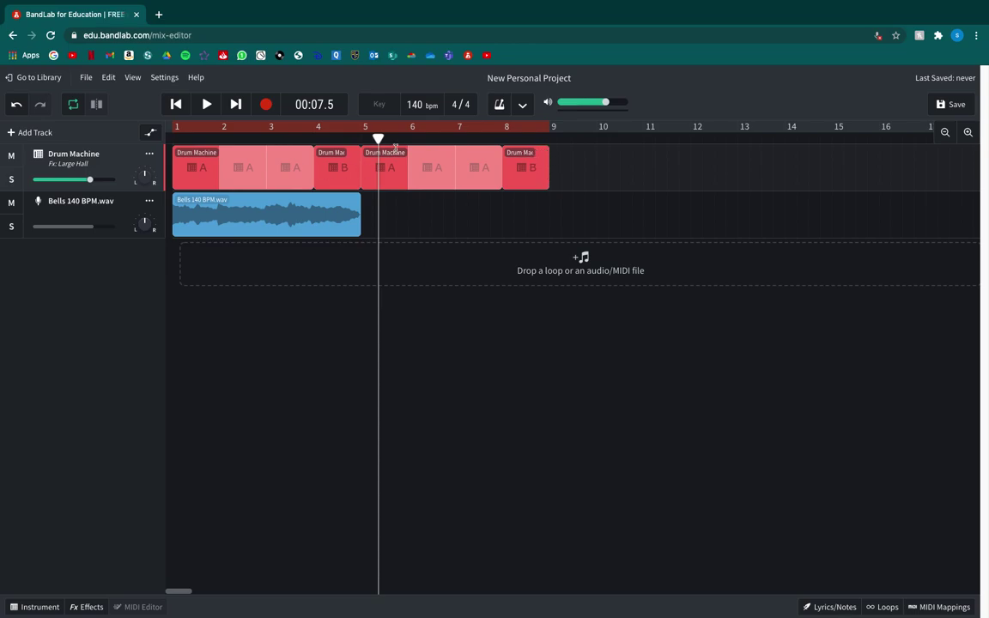
double_click(371, 155)
click(402, 181)
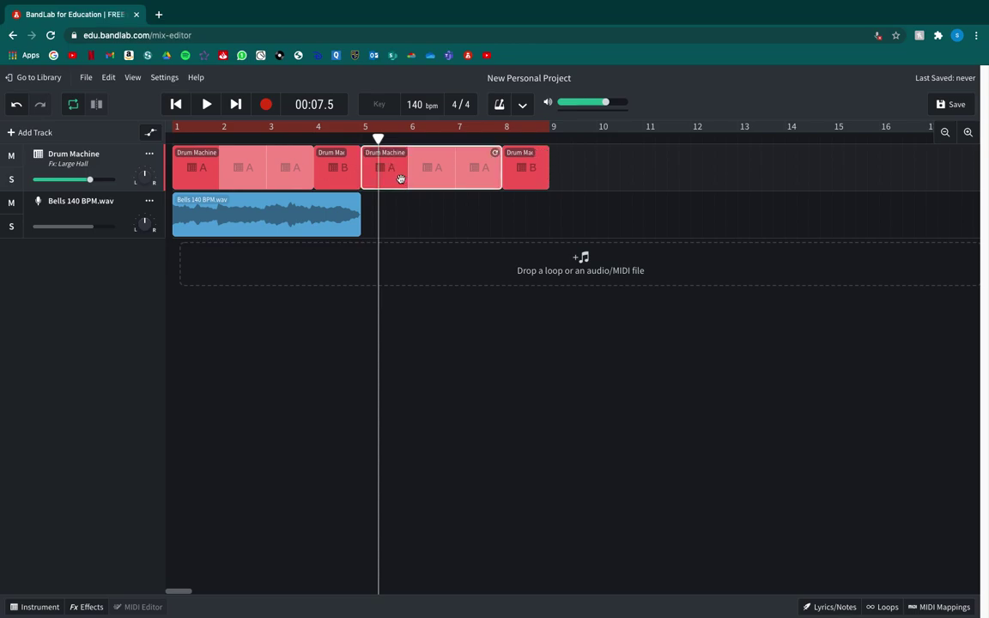
key(Delete)
click(516, 173)
key(Delete)
drag(554, 128, 335, 130)
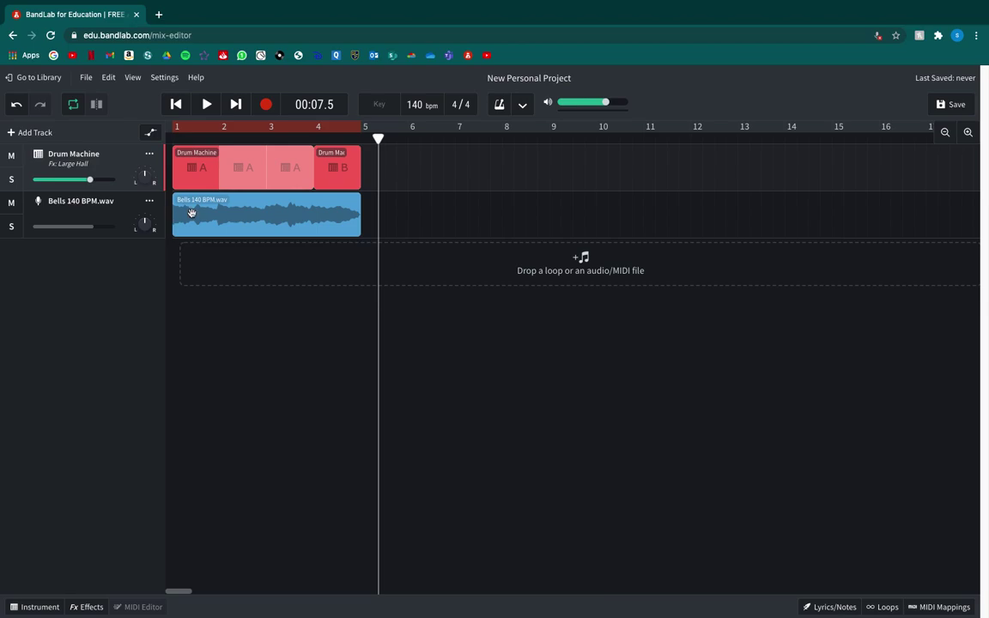
- Play the four-bar drums and Bells loop from the beginning
click(206, 221)
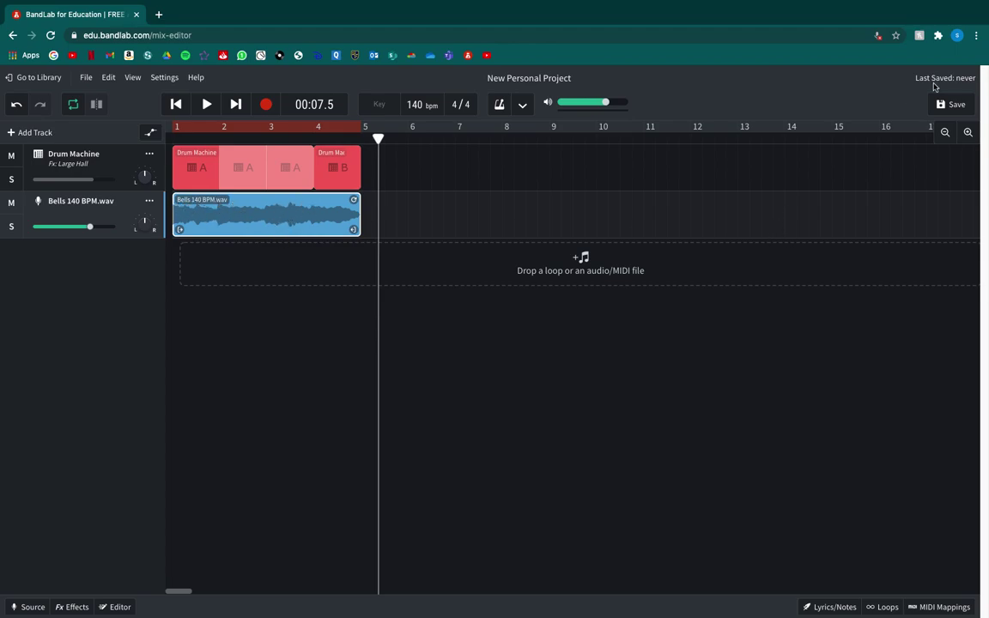
click(968, 131)
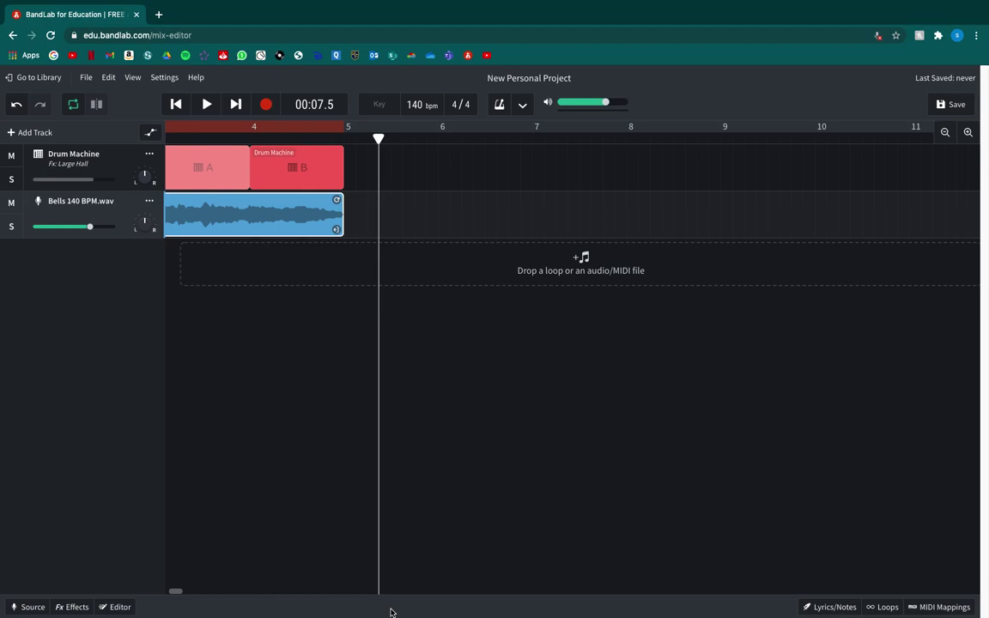
drag(182, 593, 172, 593)
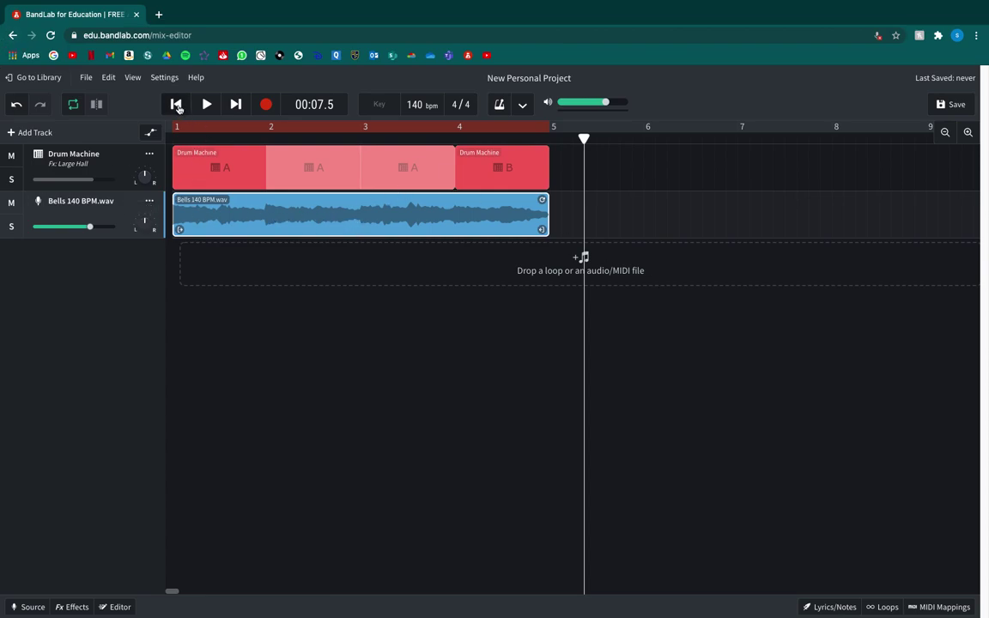
click(179, 106)
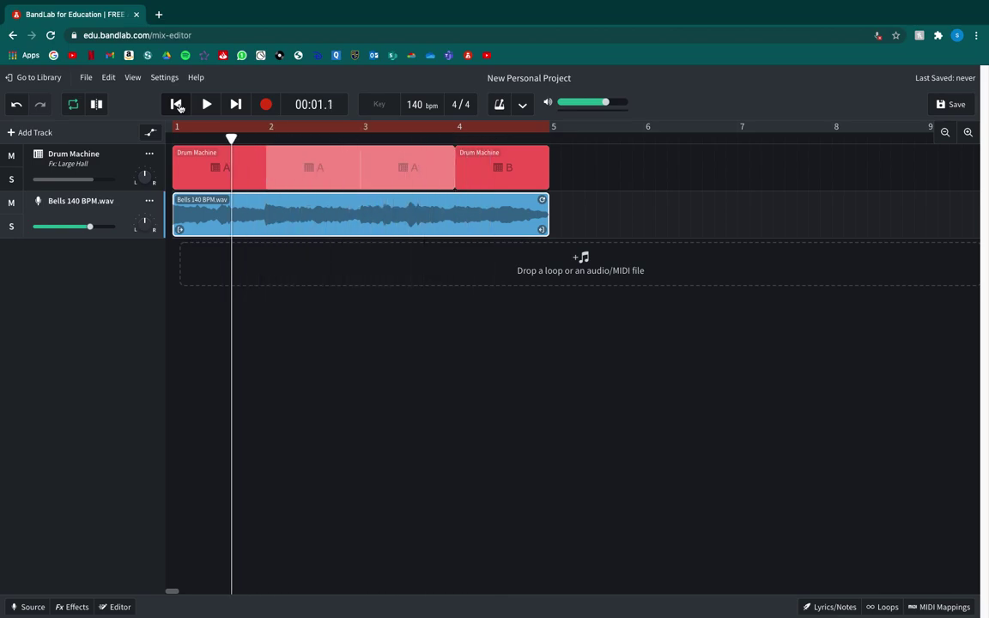
key(space)
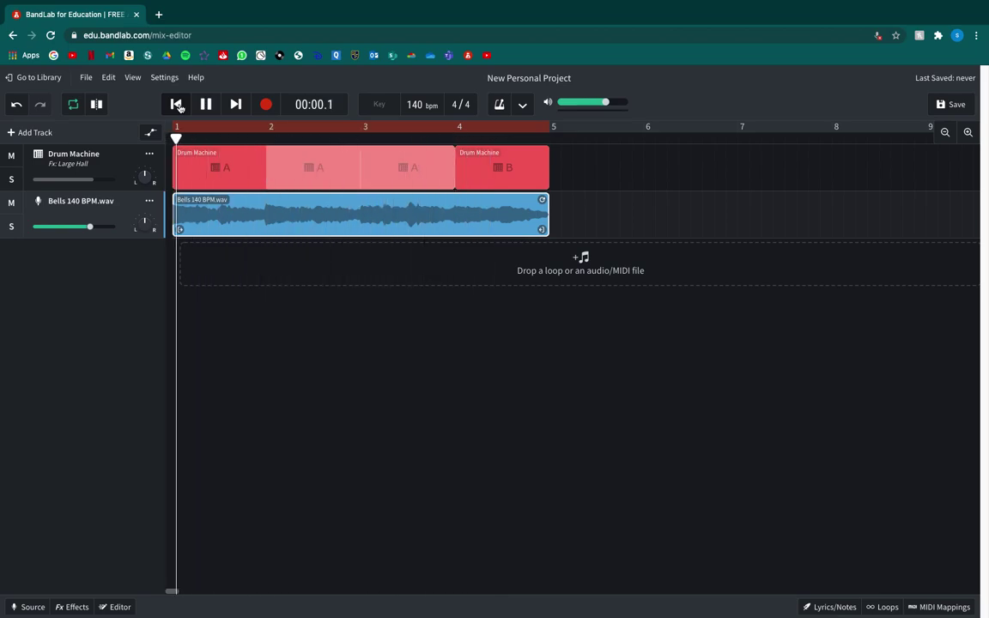
click(179, 107)
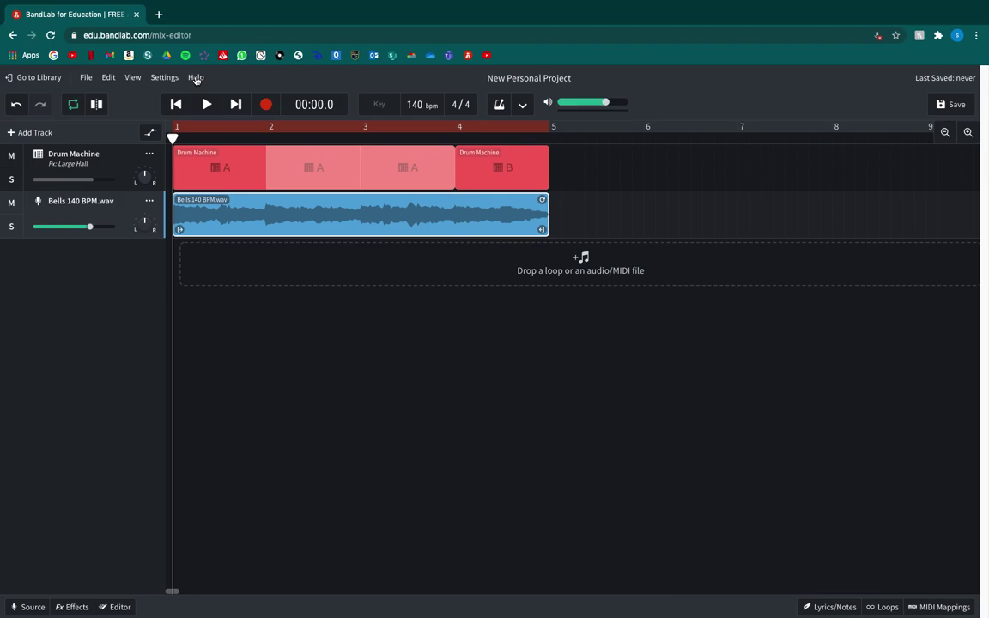
- Look over the help options and the Bells region's editing options, playing the loop briefly in between
click(196, 79)
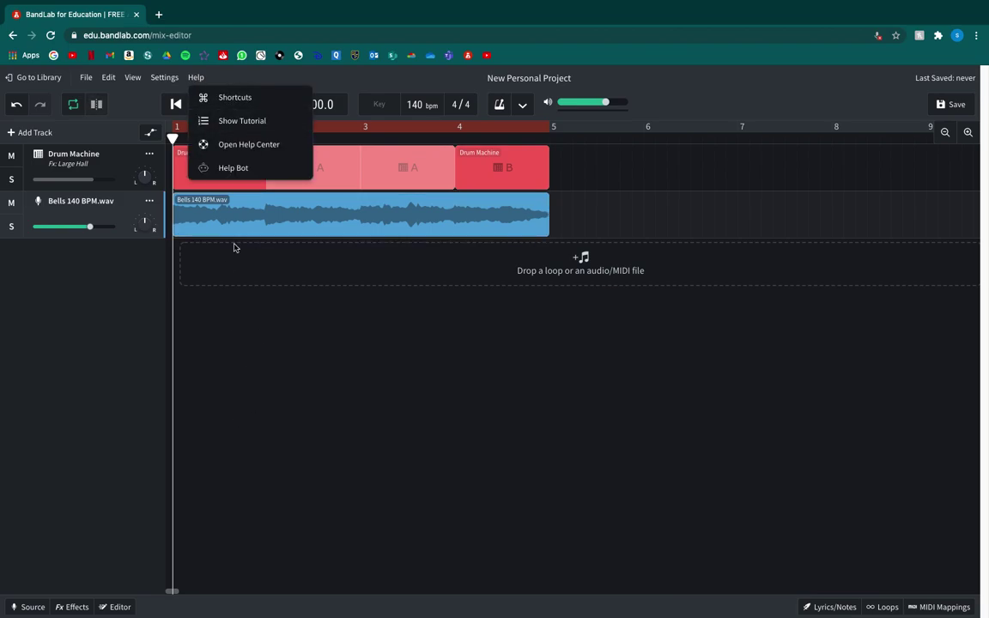
click(223, 206)
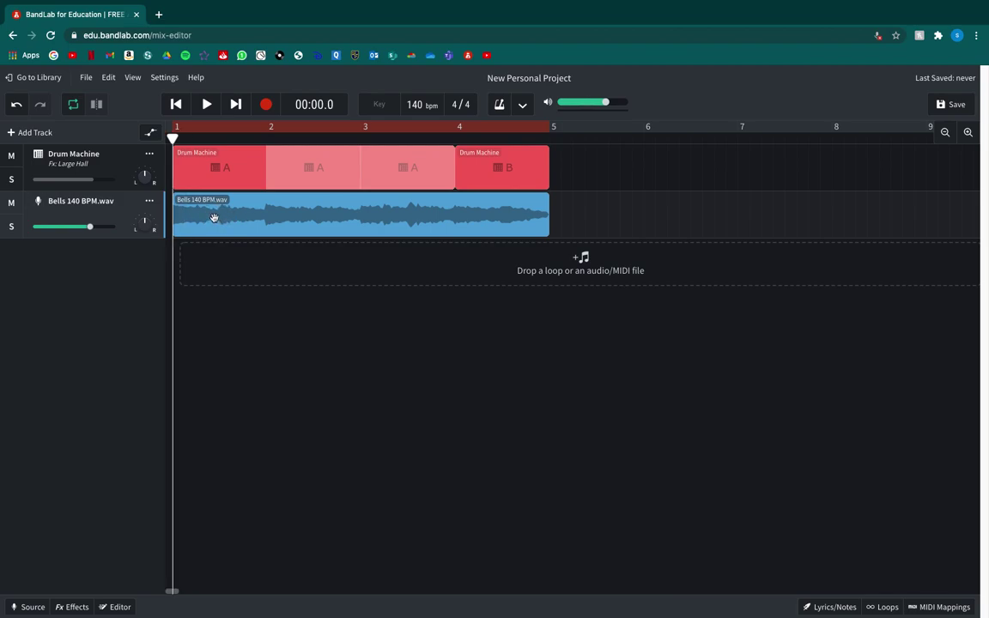
key(space)
key(space)
right_click(240, 215)
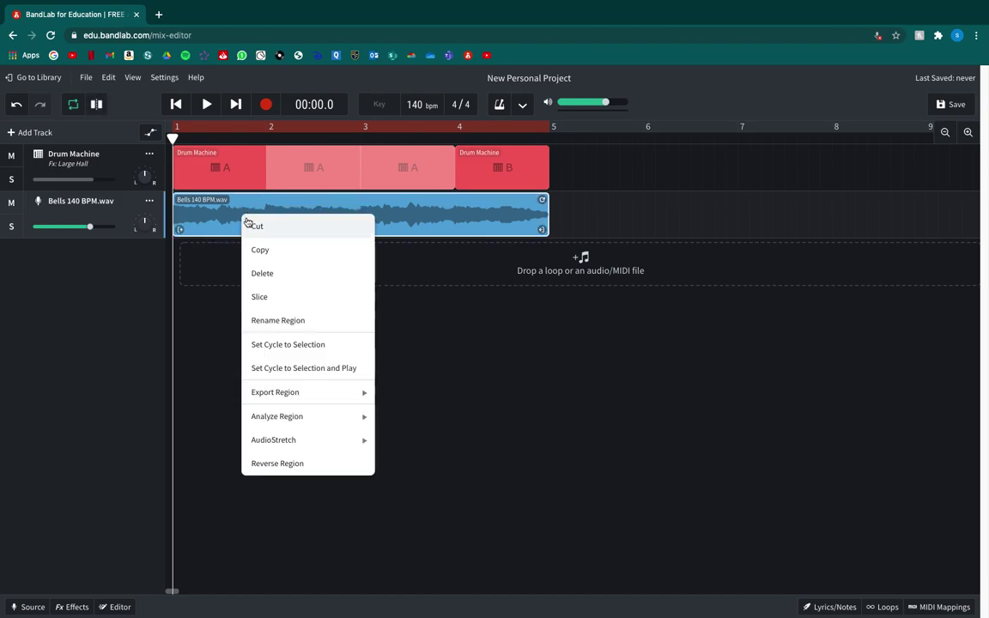
click(466, 361)
key(space)
key(space)
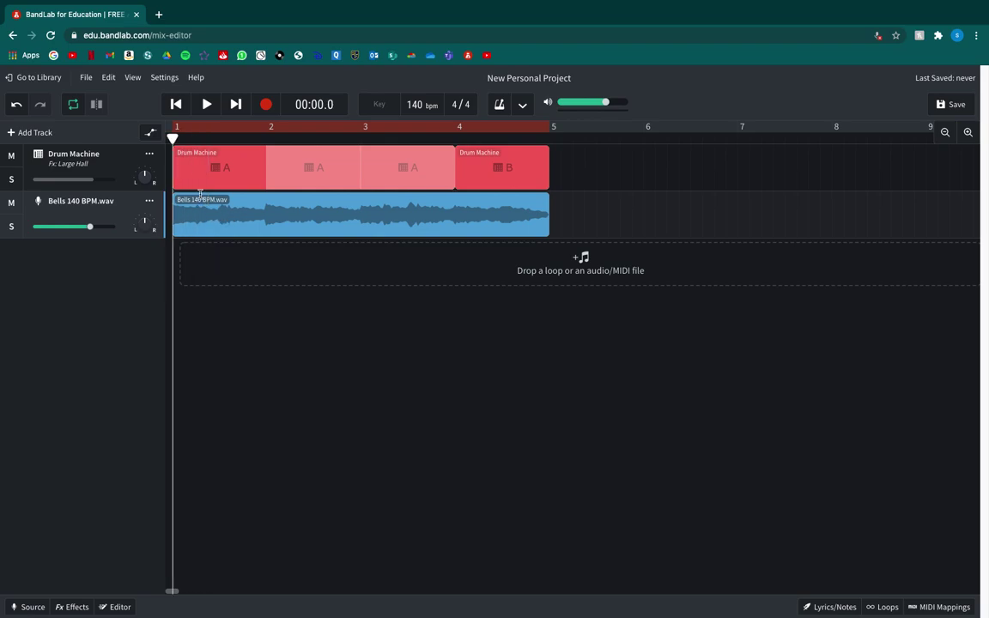
- Slice the Bells region at every half bar up to the start of bar 3
key(space)
right_click(225, 220)
click(247, 302)
right_click(274, 219)
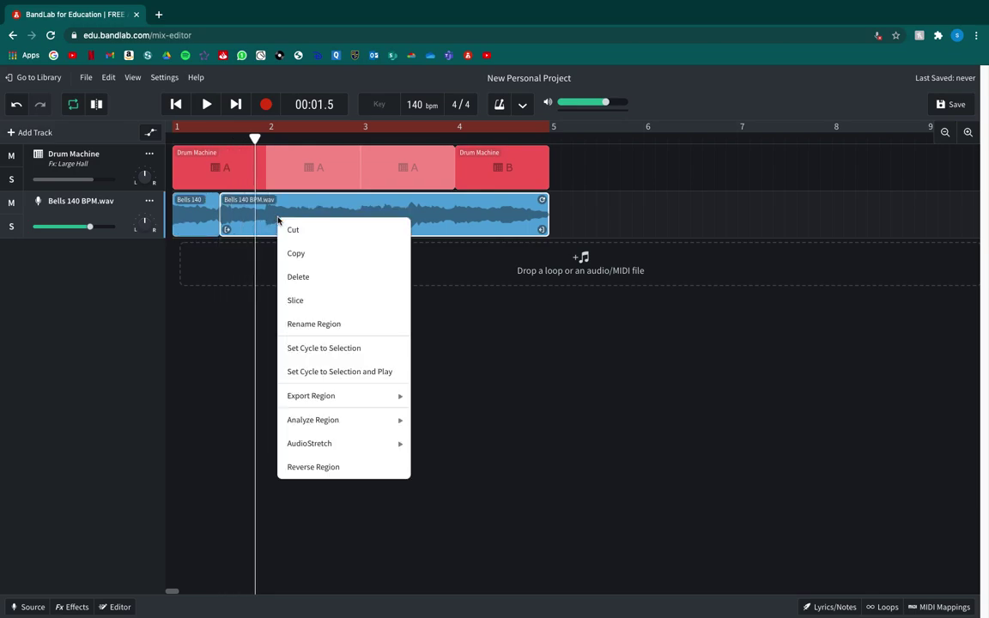
click(259, 226)
right_click(279, 225)
click(305, 306)
right_click(333, 221)
click(348, 303)
right_click(372, 219)
click(391, 305)
- Slice the remaining Bells region between bars 3 and 5 at every half bar
right_click(432, 221)
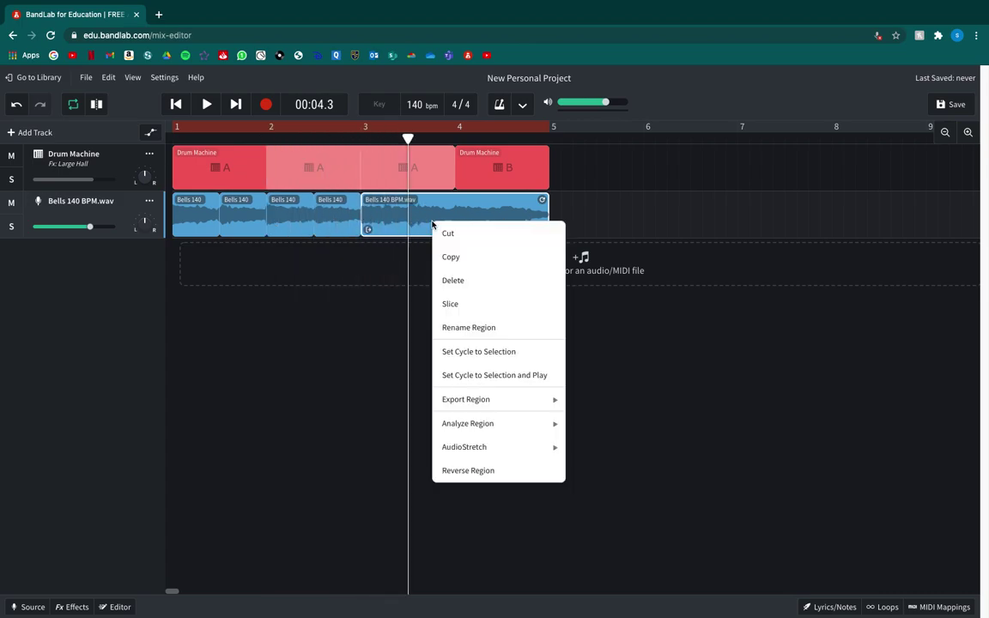
click(484, 305)
right_click(467, 223)
click(481, 306)
right_click(505, 222)
click(520, 303)
- Preview the sliced Bells track from the beginning and undo all of its slices
key(Return)
key(space)
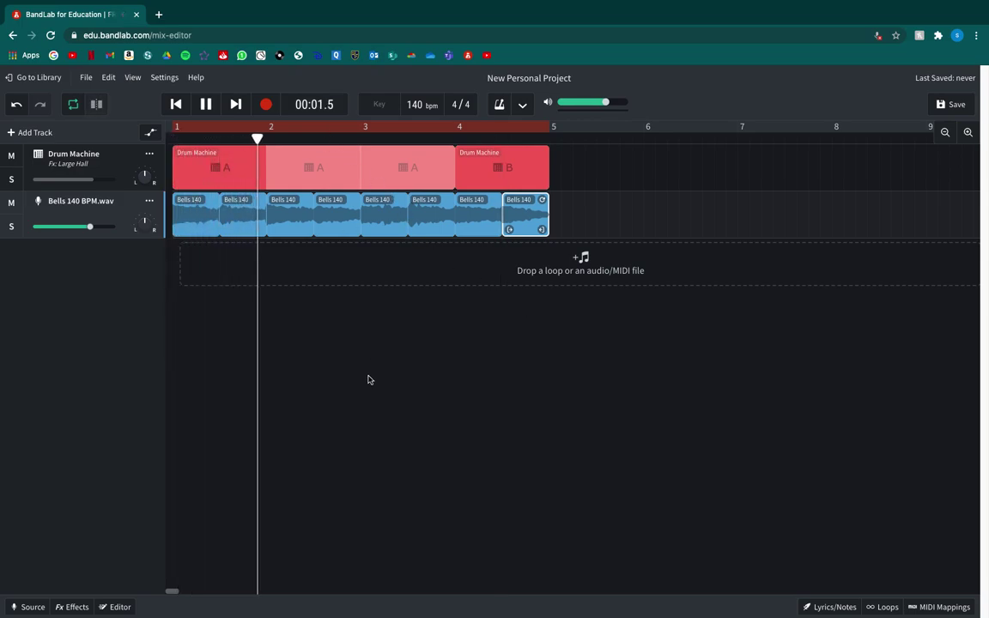
key(space)
drag(198, 220, 164, 210)
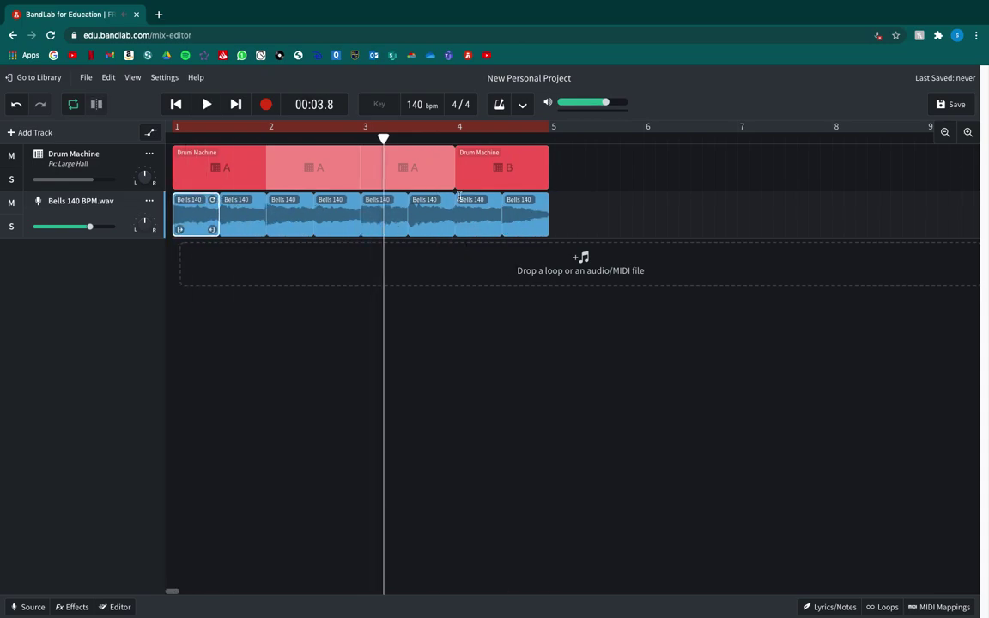
key(space)
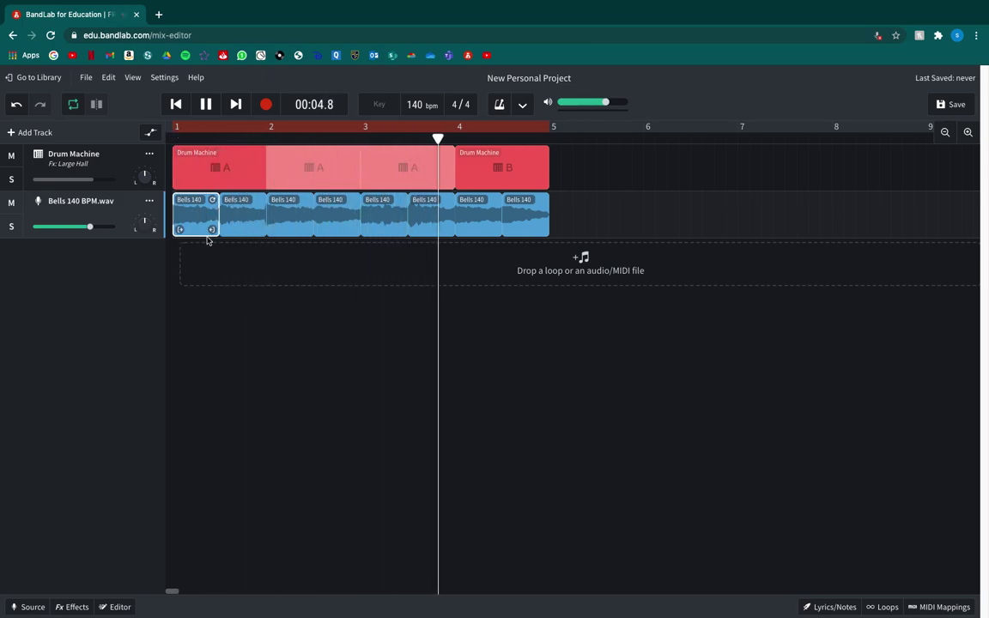
key(space)
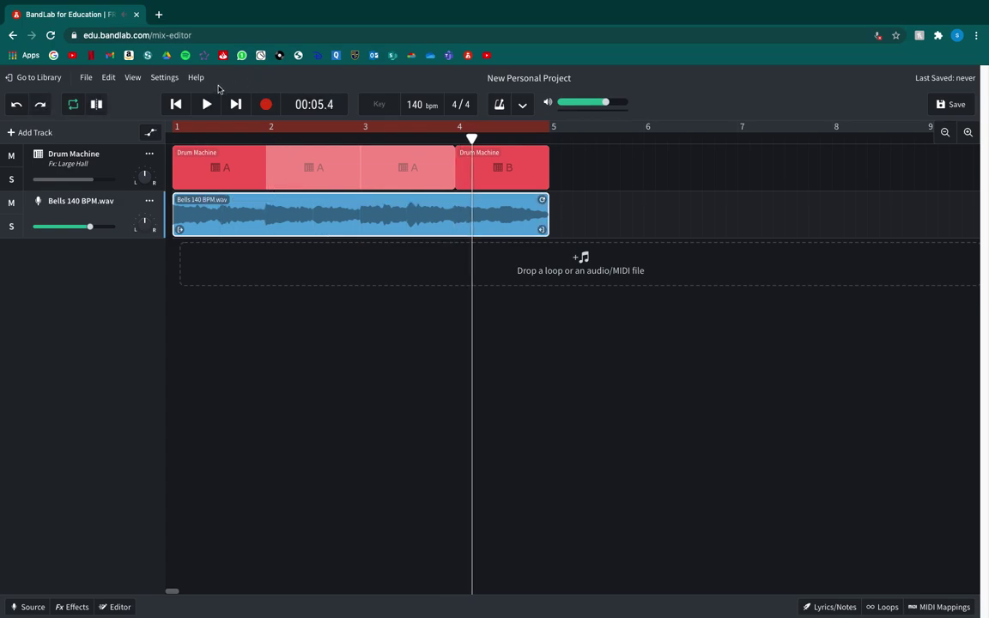
- Look up the Slice Region shortcut in the keyboard shortcuts list
click(196, 79)
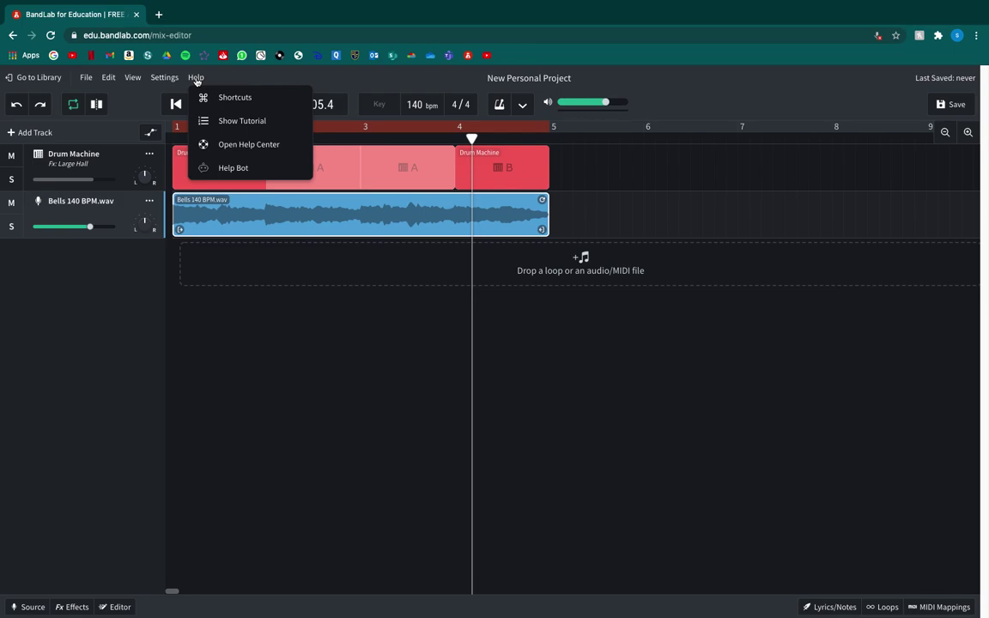
click(196, 79)
click(196, 78)
click(206, 97)
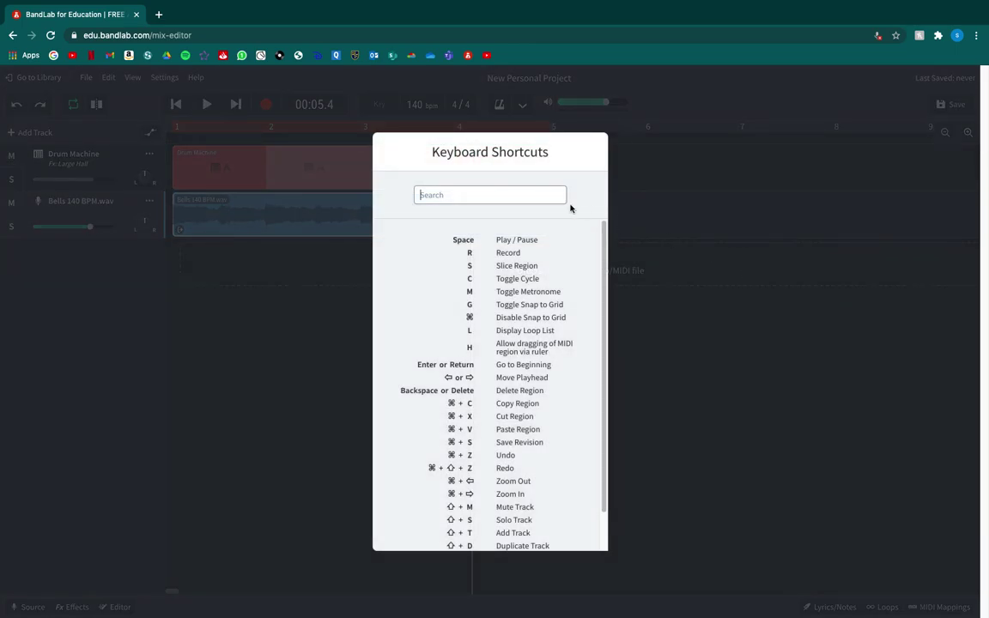
drag(432, 262, 538, 273)
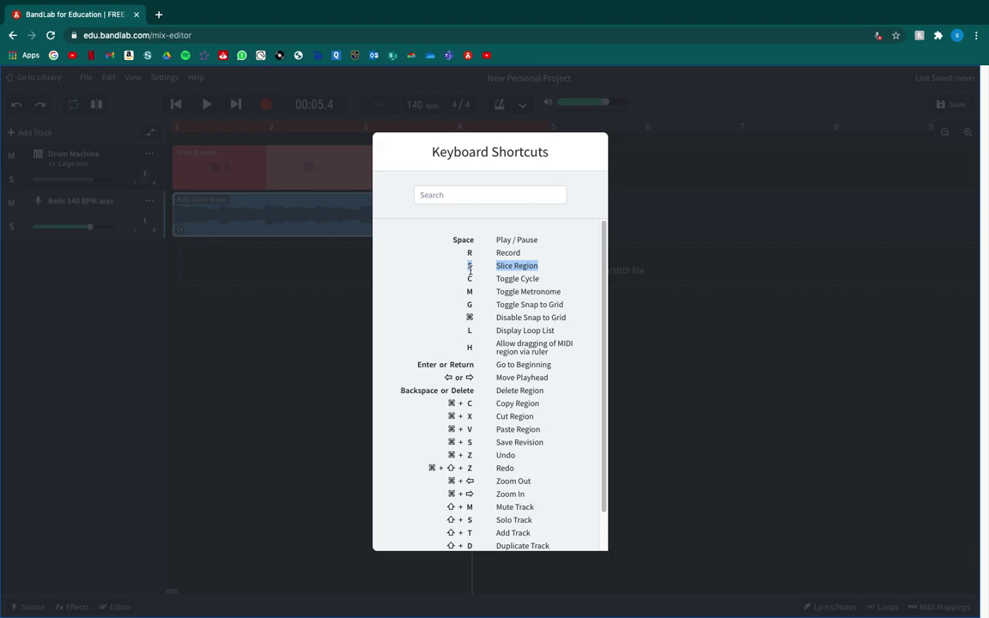
click(276, 358)
- Slice the Bells region at the playhead halfway through bar 1 and again at the start of bar 2
drag(474, 137, 155, 135)
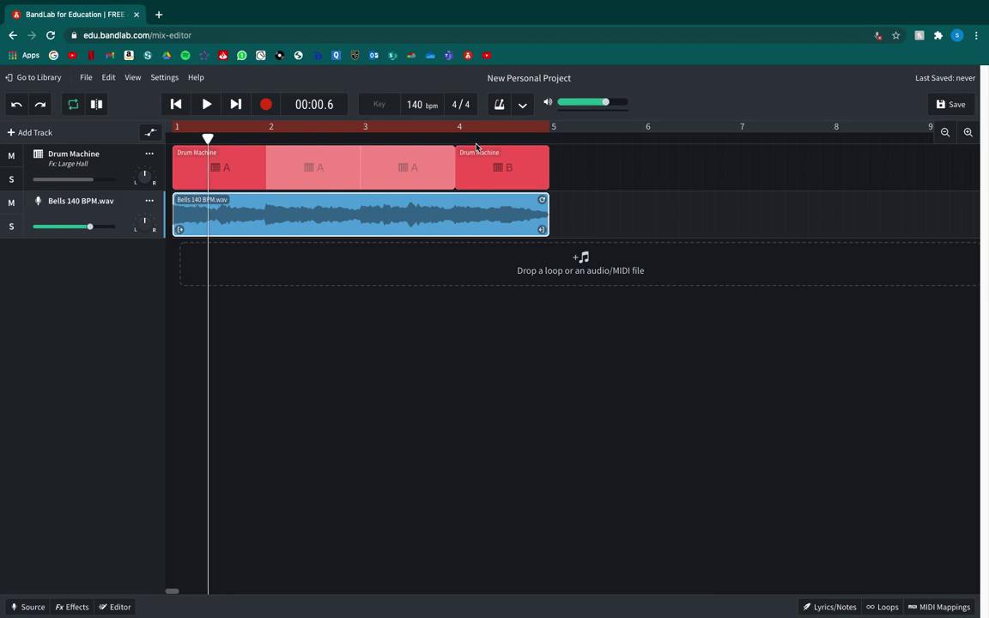
key(space)
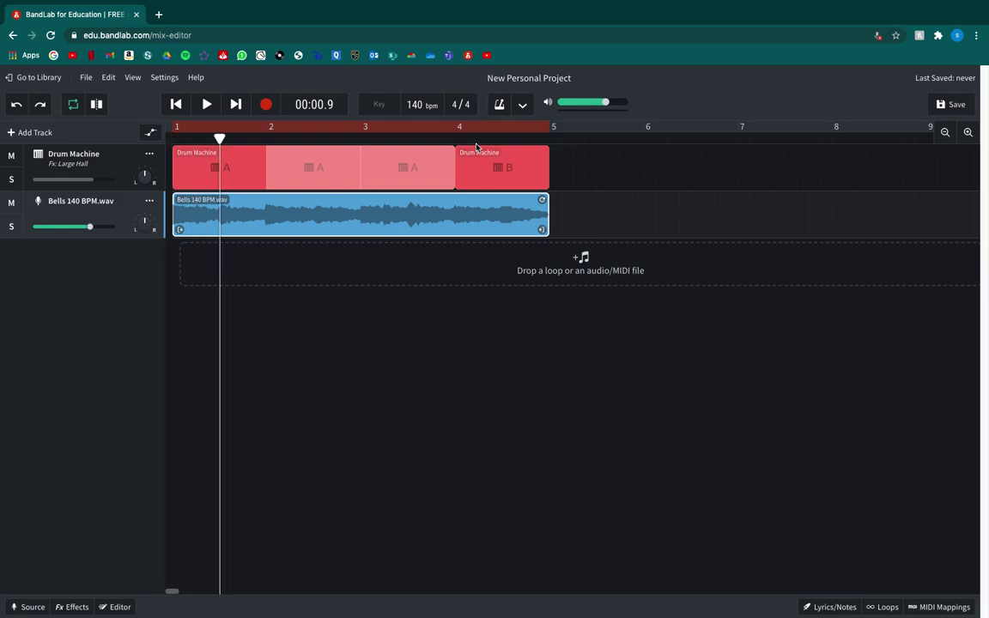
key(ctrl+e)
key(ctrl+z)
key(space)
key(space)
click(439, 211)
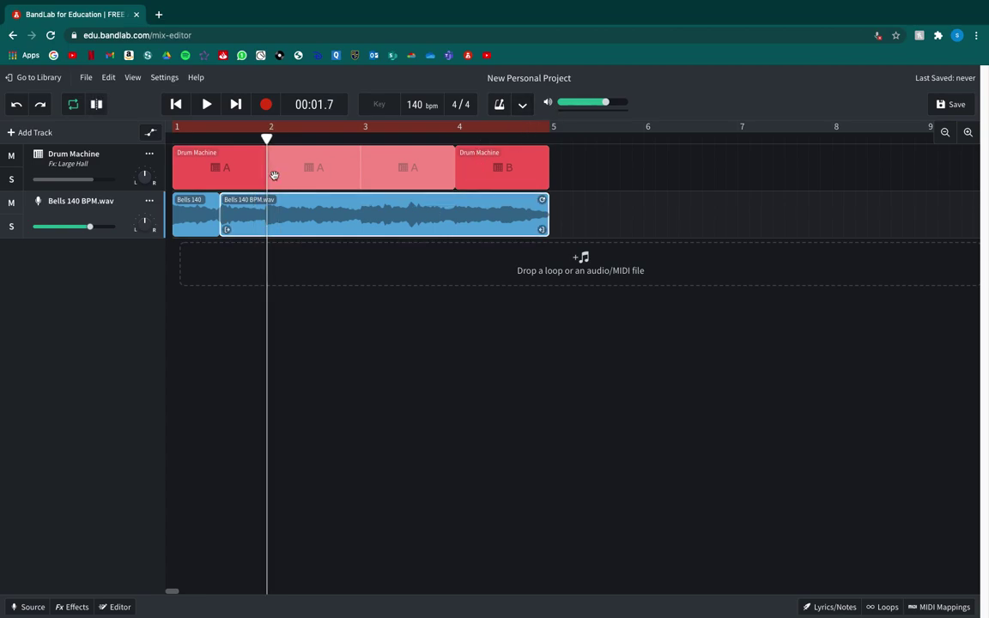
key(ctrl+e)
key(space)
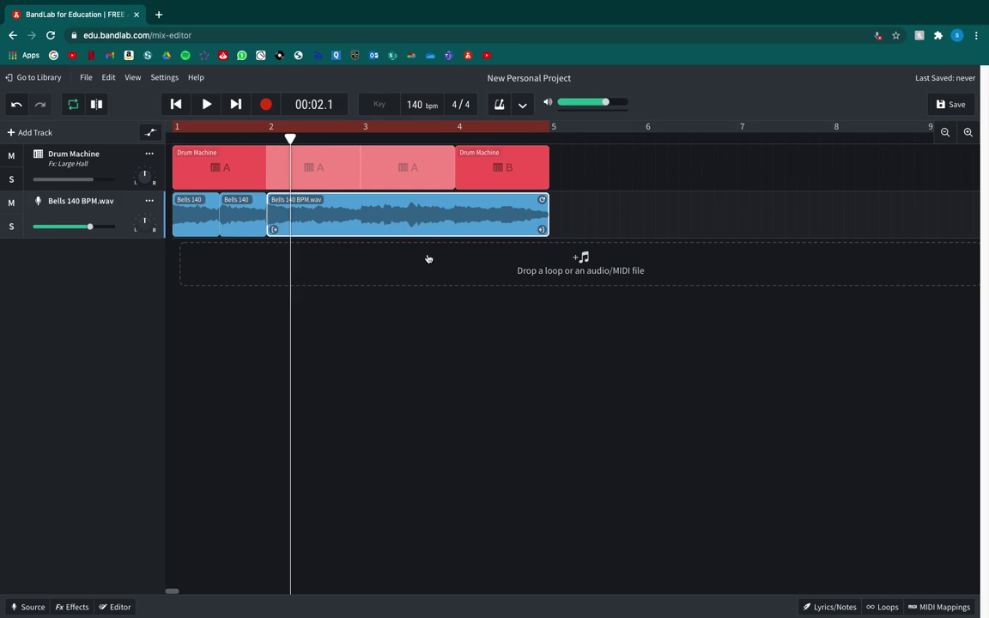
- Slice the rest of the Bells region at every half bar from the middle of bar 2 to the middle of bar 4
key(ctrl+e)
key(ctrl+e)
key(ctrl+e)
key(ctrl+e)
key(ctrl+e)
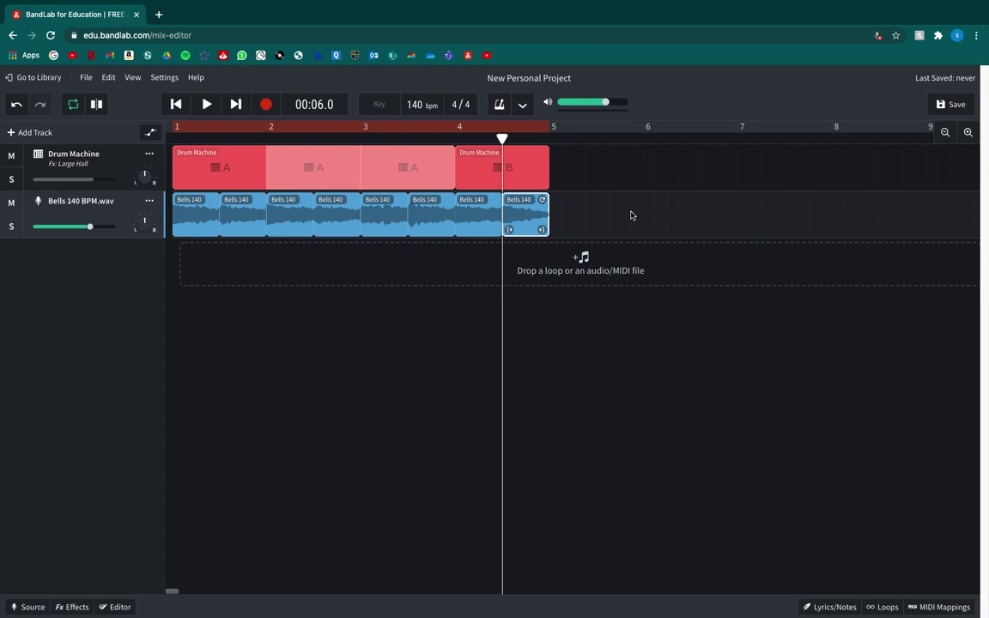
- Preview the start of the sliced Bells track and move all eight slices so they begin at bar 5
key(space)
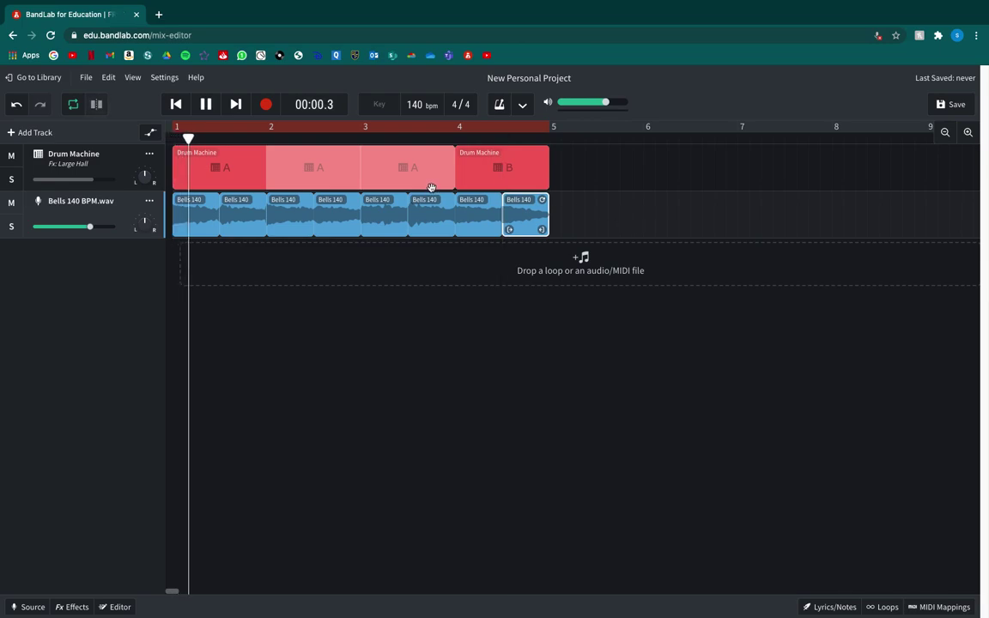
key(space)
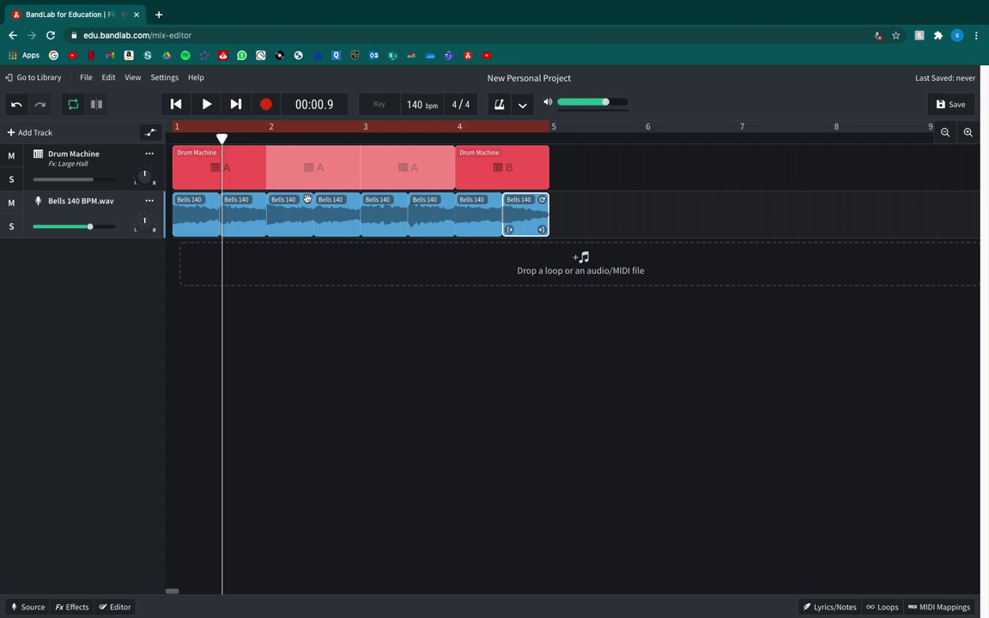
drag(585, 211, 504, 213)
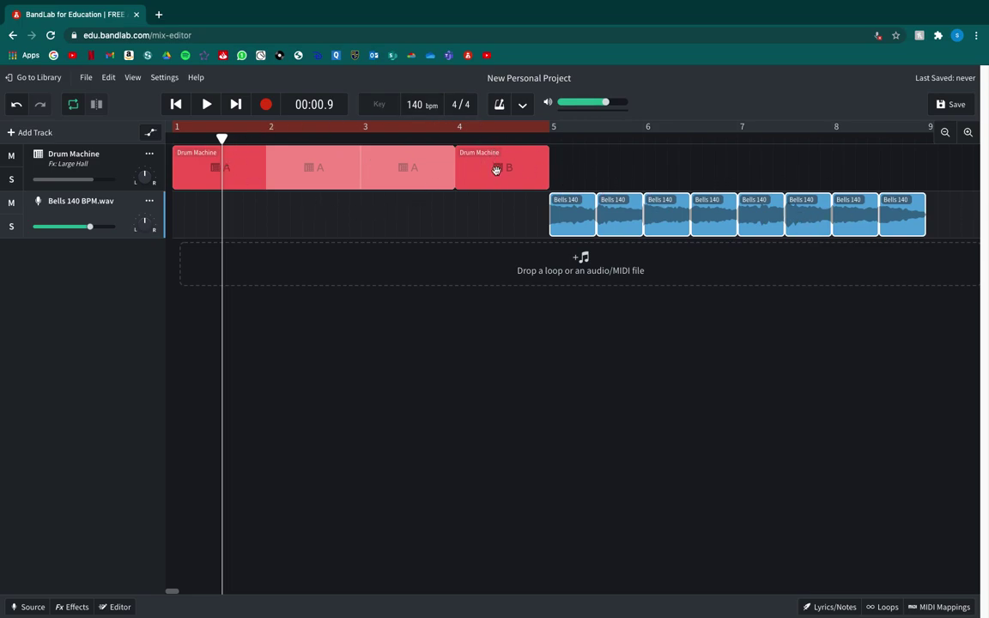
- Look through the keyboard shortcuts list for the commands that copy regions
click(612, 175)
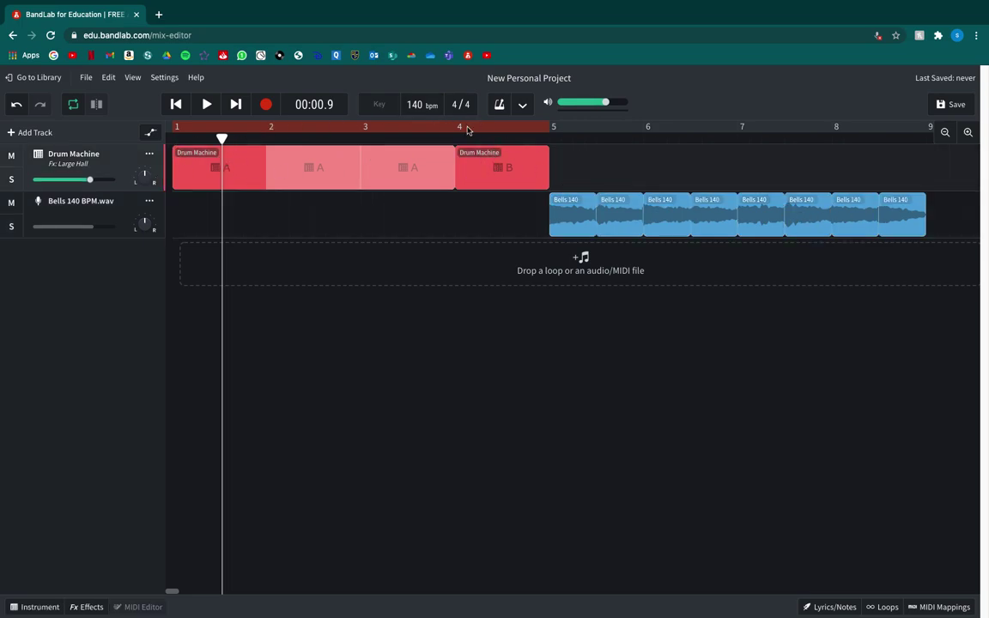
click(166, 79)
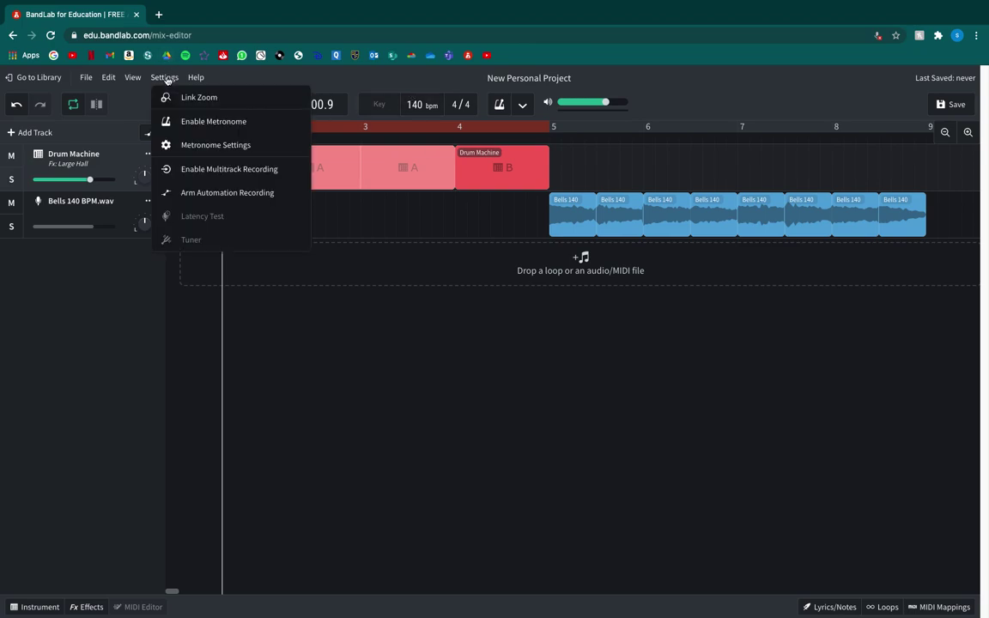
click(168, 78)
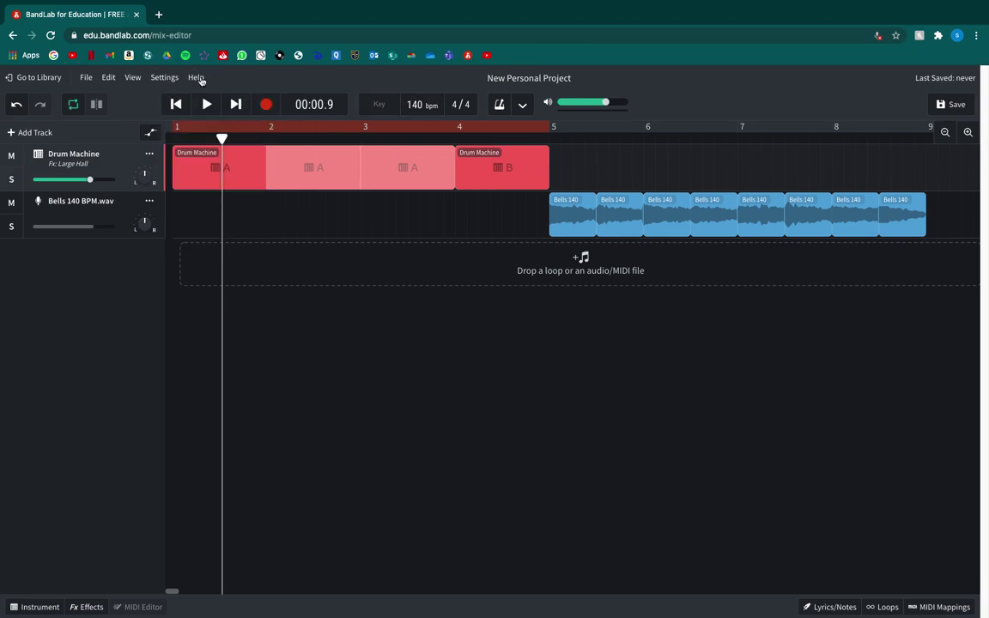
click(196, 77)
click(210, 96)
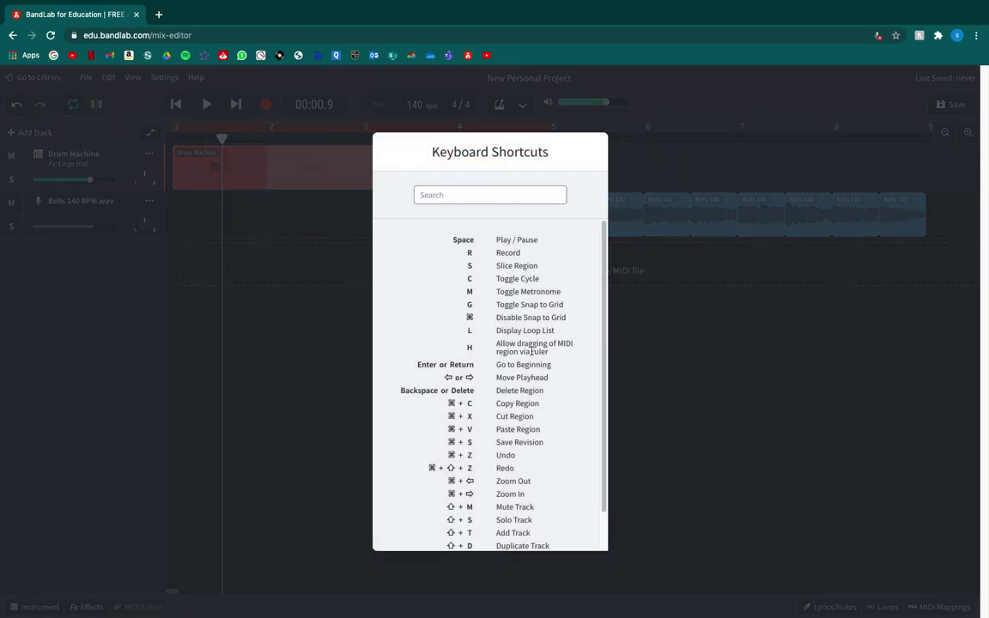
scroll(532, 351, down, 2)
scroll(438, 324, up, 1)
click(769, 466)
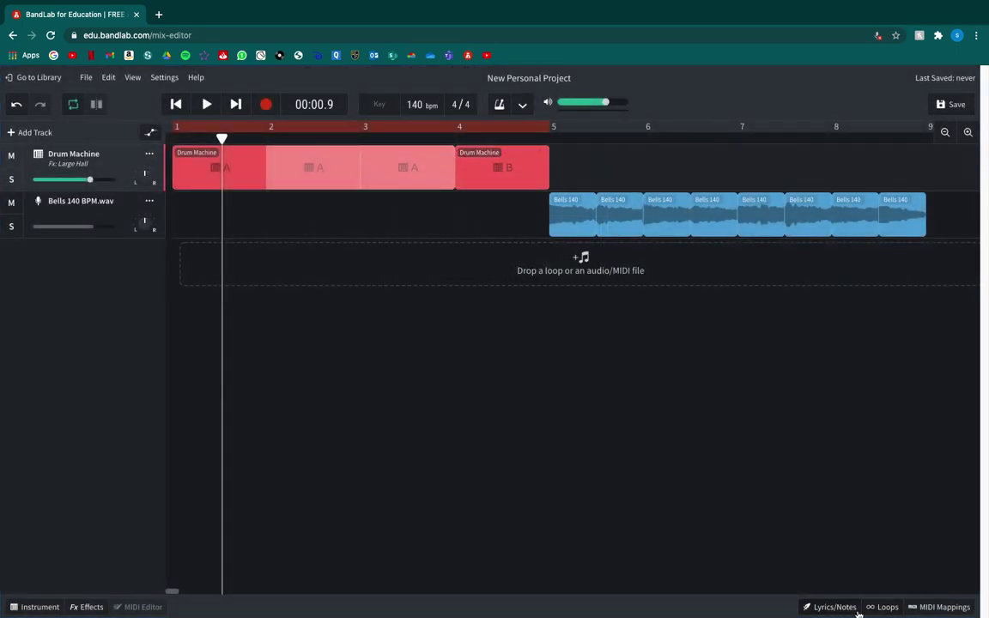
- Write the project note "Copy - ALT (hold)"
click(831, 608)
click(811, 157)
text(Copy - ALT (hold)
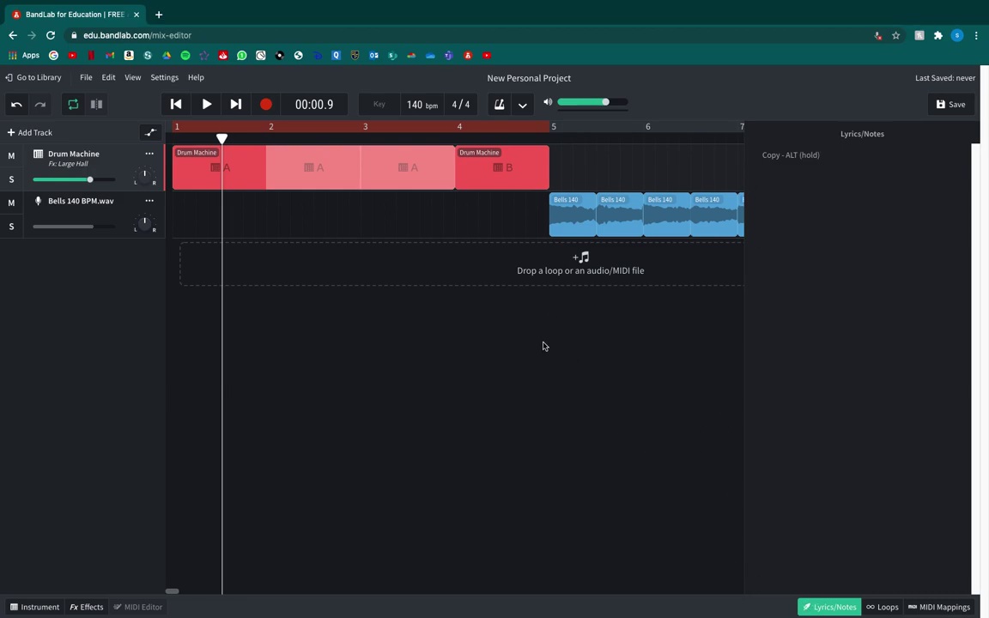
- Try copying the first Bells slice to the start of bar 1, close the notes, and undo the copy
click(500, 232)
mouse_move(568, 214)
mouse_down()
mouse_move(374, 220)
mouse_move(565, 218)
mouse_up()
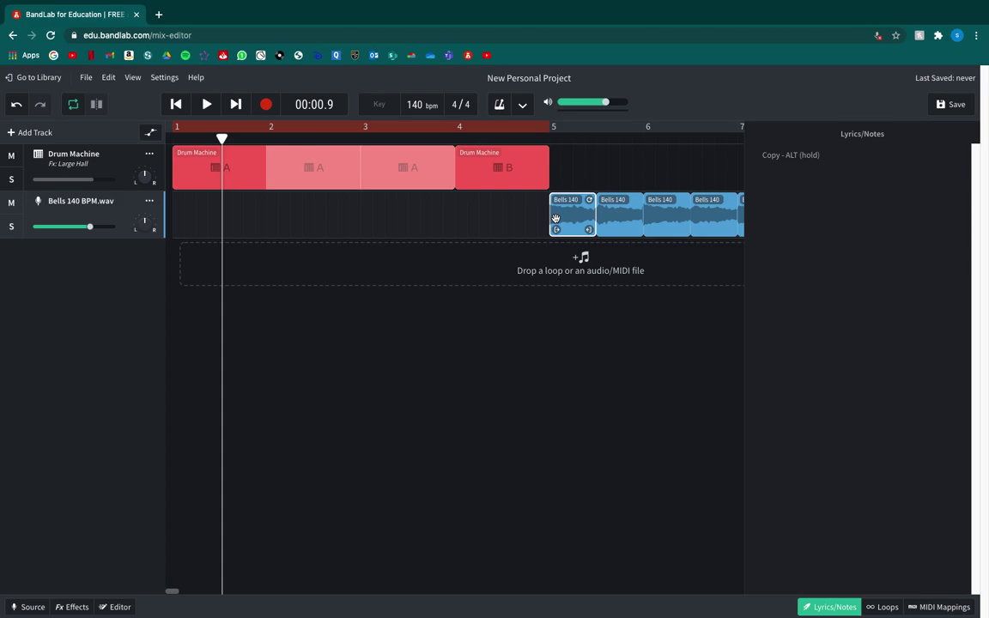
drag(556, 218, 204, 232)
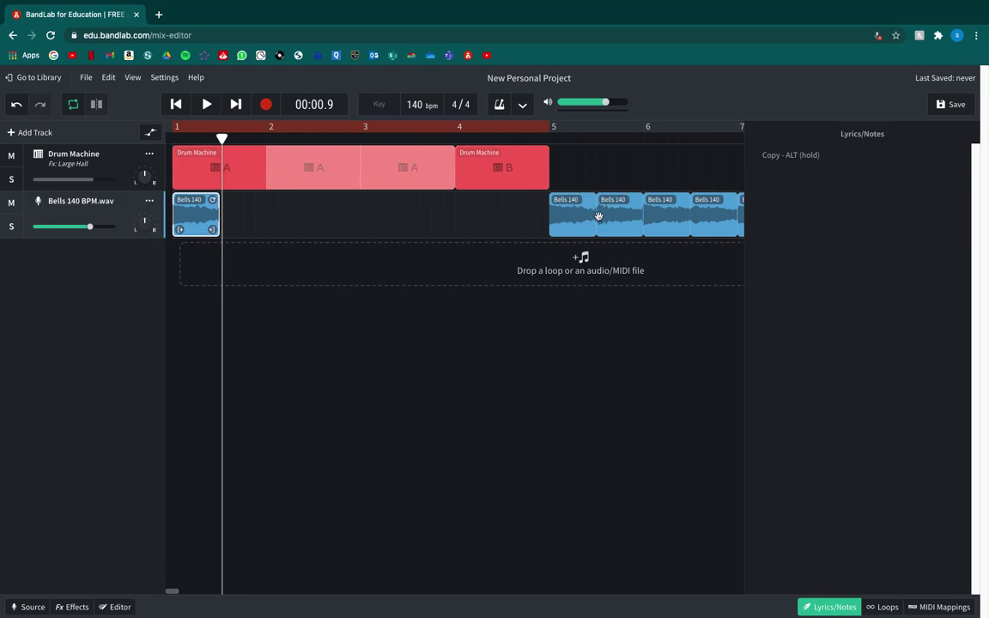
click(822, 607)
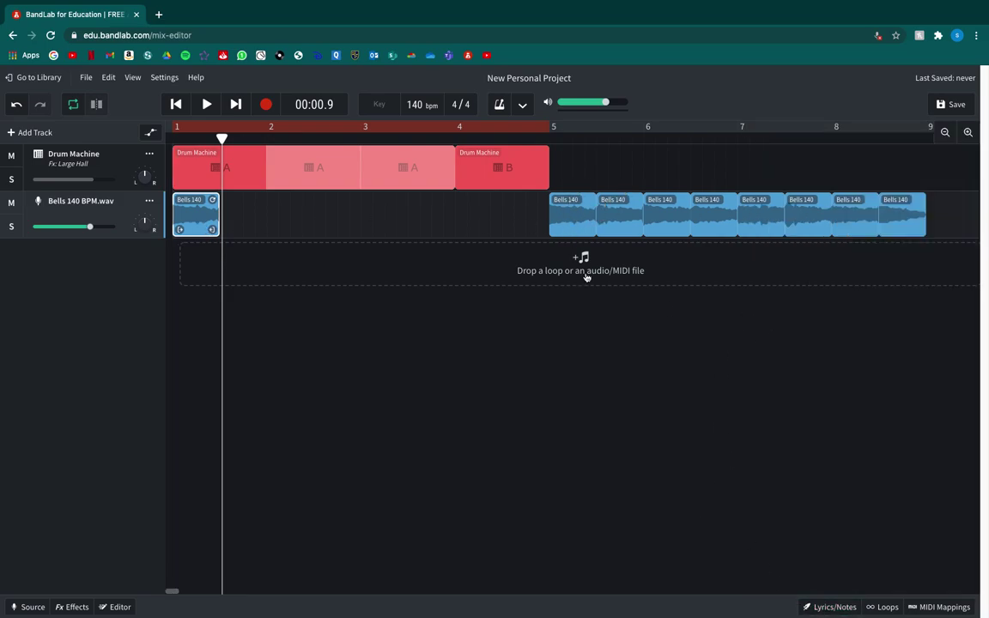
key(ctrl+z)
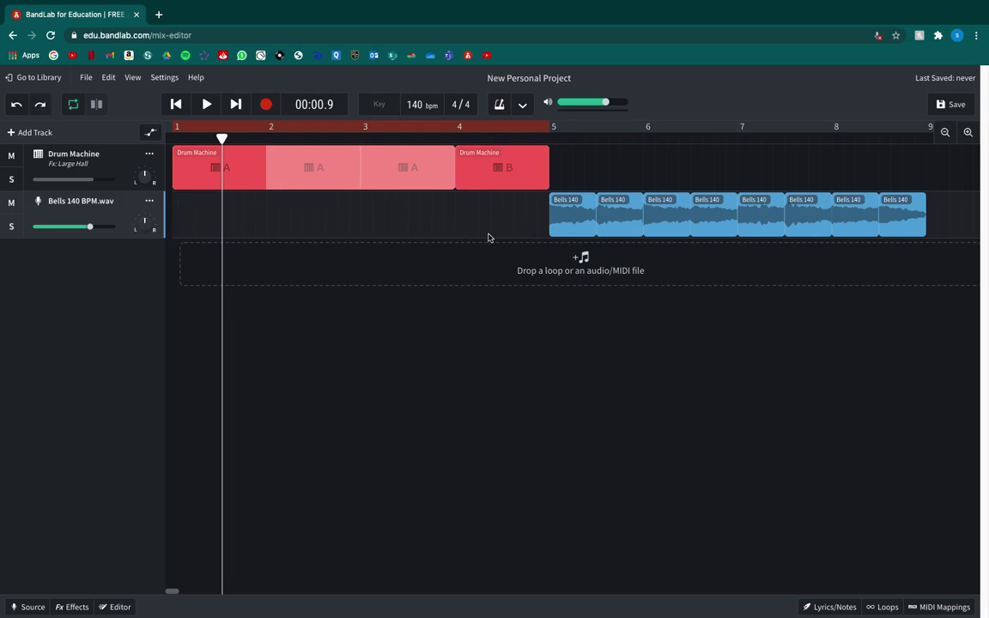
- Play the opening Bells slices from just before bar 5 twice to hear the original melody
click(530, 129)
click(543, 137)
key(space)
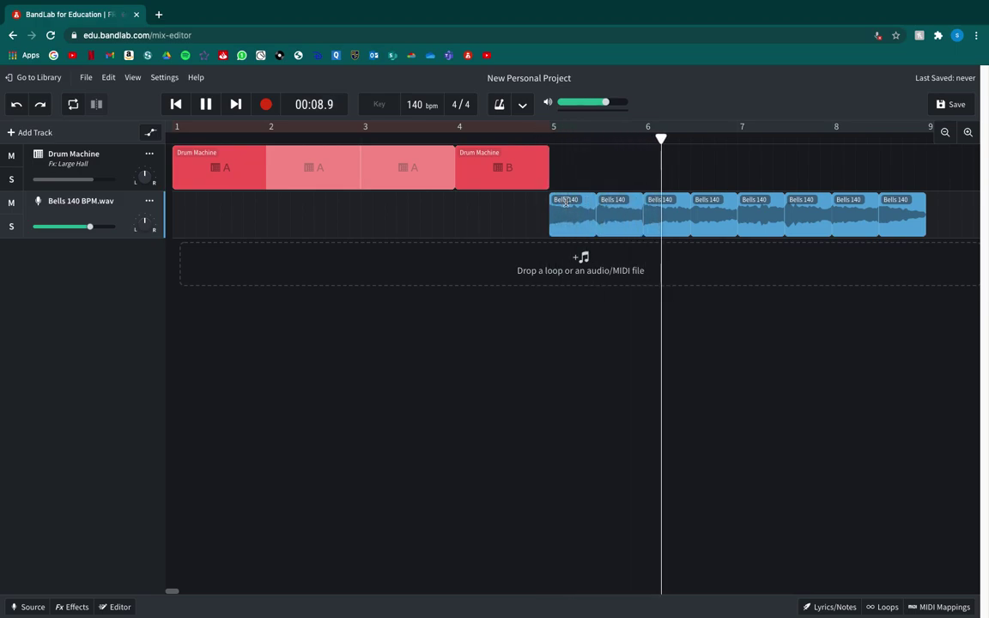
key(space)
click(533, 139)
key(space)
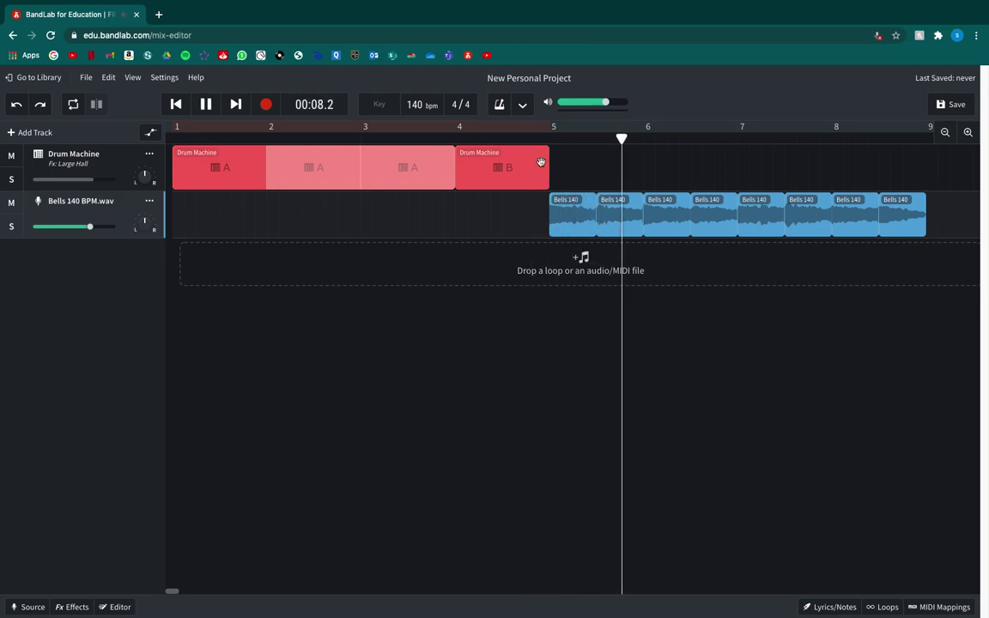
key(space)
- Copy the first two Bells slices from bar 5 to the start of bar 1 and play them with the drums
drag(536, 220, 625, 227)
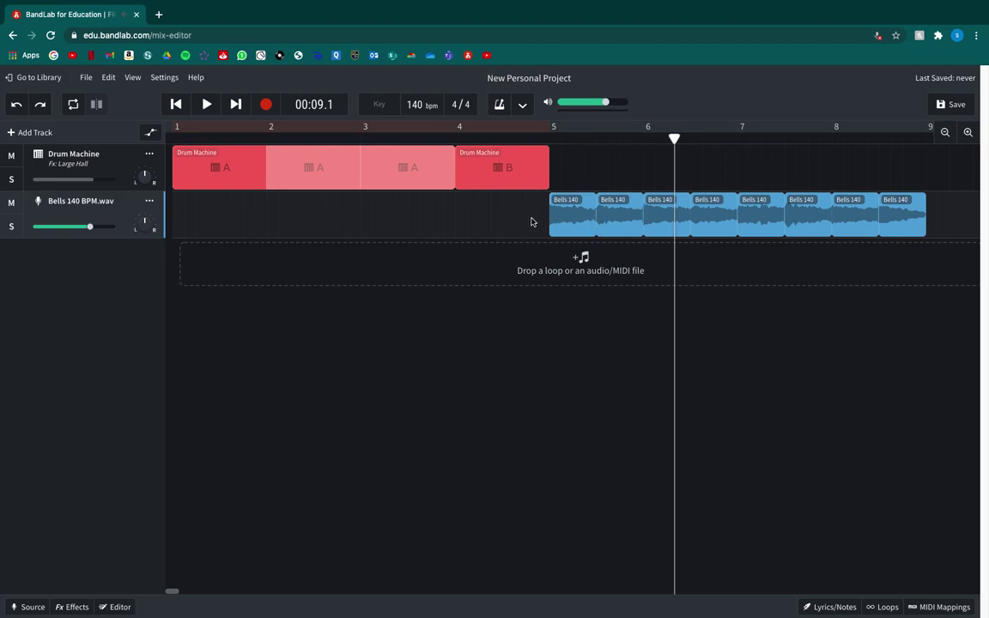
drag(609, 221, 232, 219)
click(286, 220)
key(space)
key(space)
click(204, 131)
key(space)
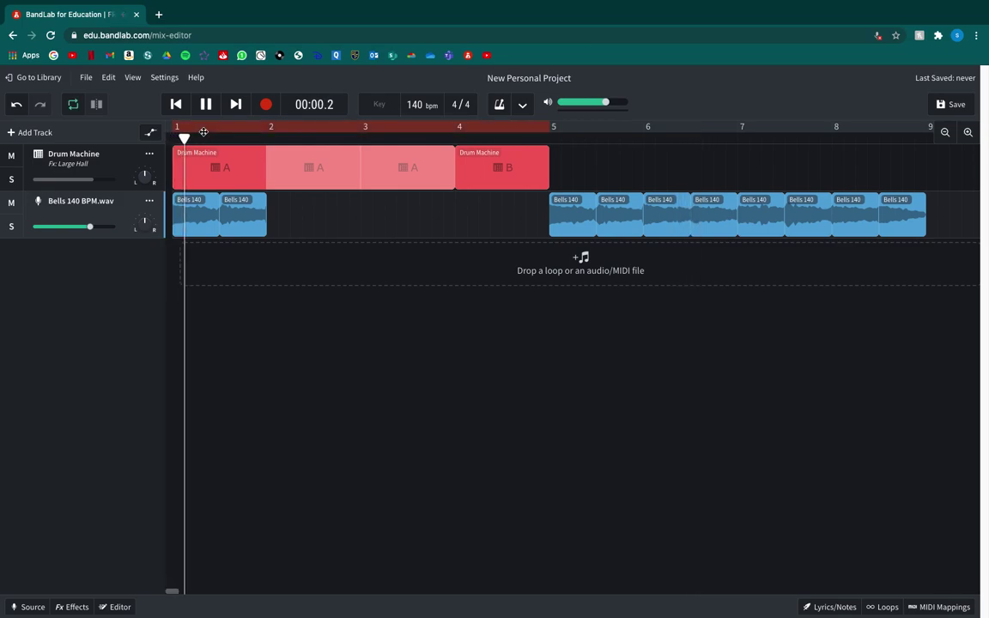
key(space)
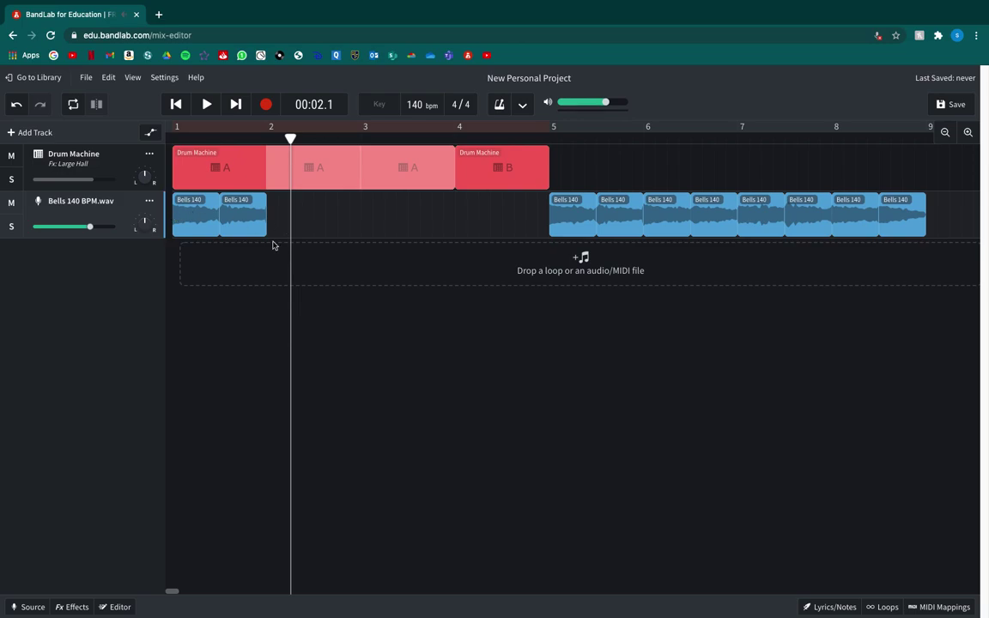
- Copy the two Bells slices in bar 1 to bar 2 and preview the repeat
mouse_move(296, 232)
mouse_down()
mouse_move(192, 227)
mouse_move(286, 228)
mouse_up()
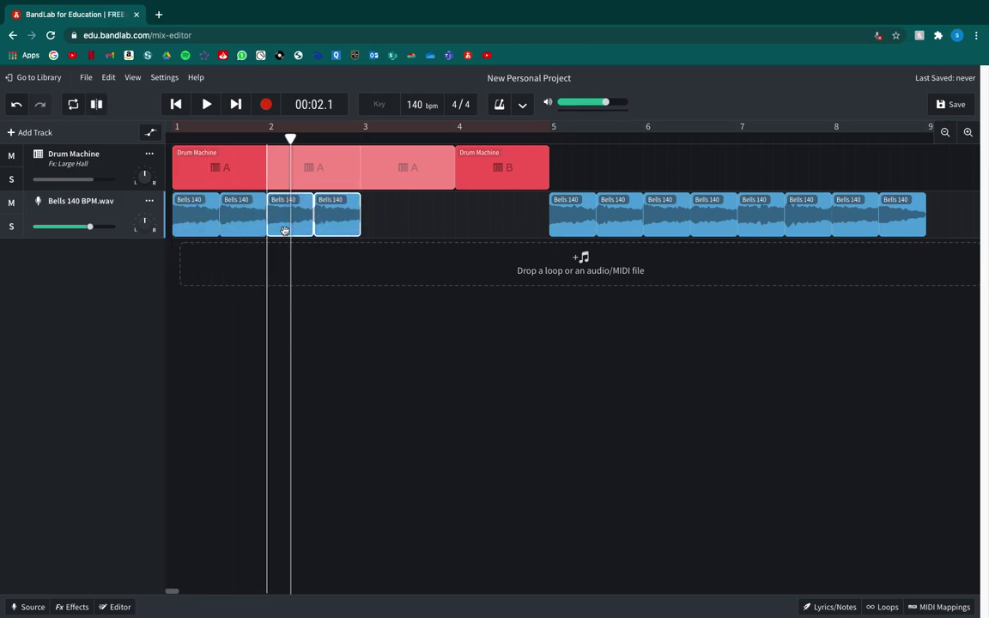
key(space)
key(space)
key(space)
key(space)
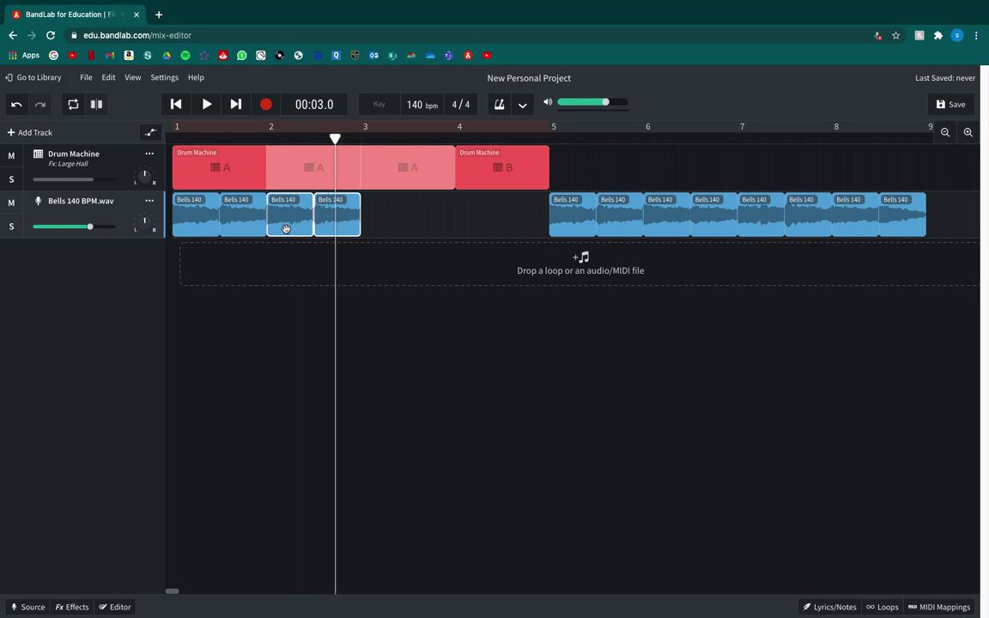
- Set the cycle region from the start of bar 1 to the start of bar 5 and play the arrangement
click(309, 125)
key(space)
key(space)
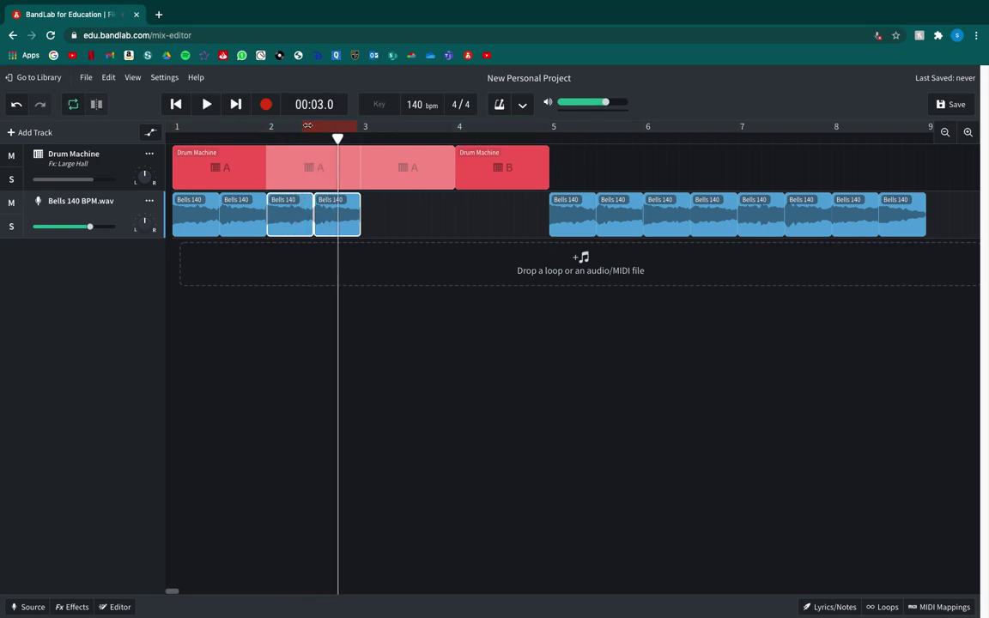
drag(175, 128, 548, 129)
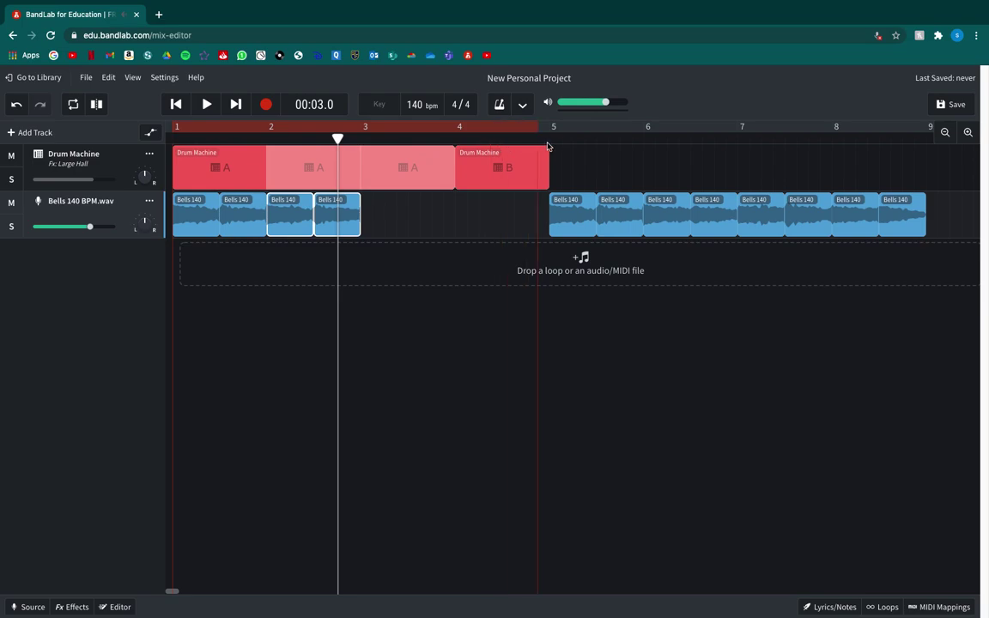
key(space)
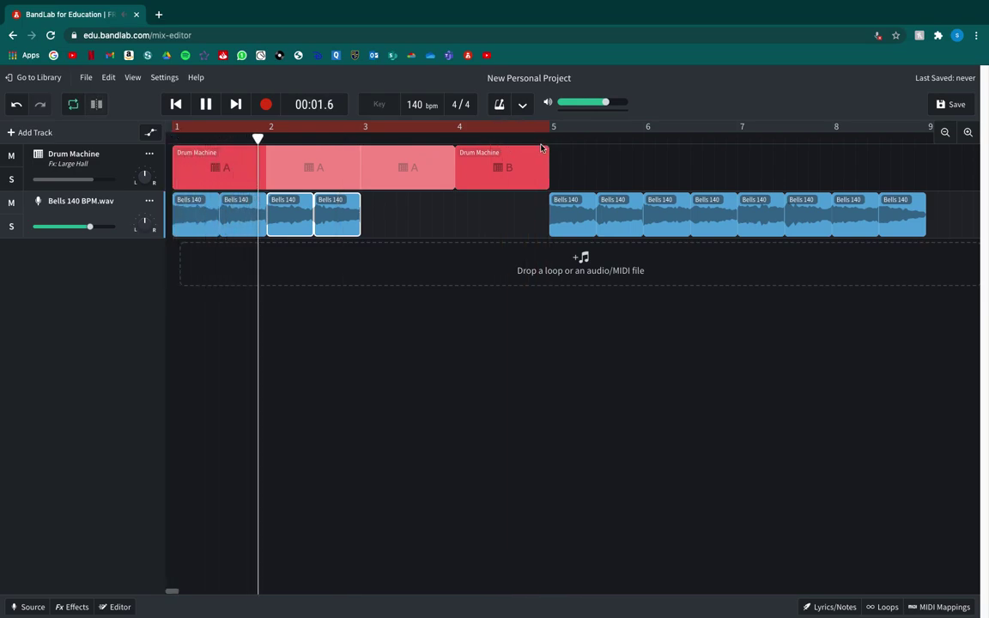
key(space)
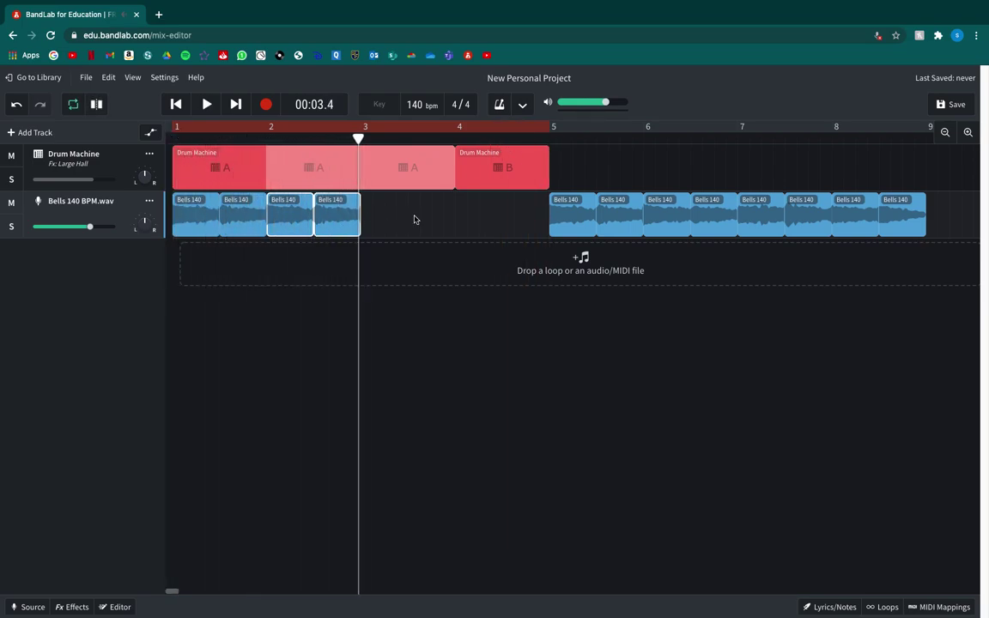
click(379, 221)
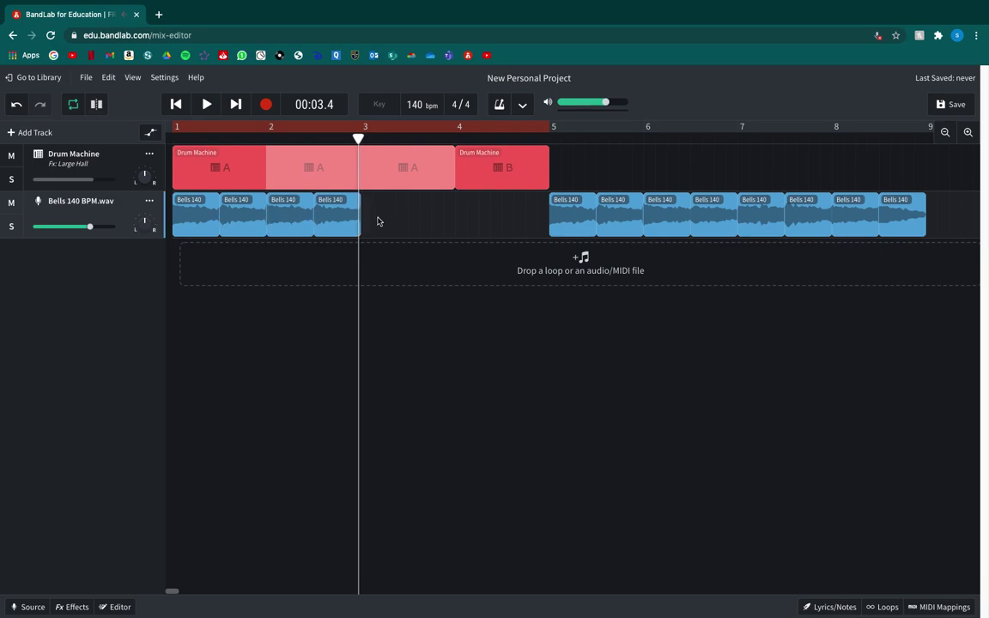
- Shorten the first Bells slice in bar 2 to a quarter bar, duplicate it into the gap, and play the result
click(299, 221)
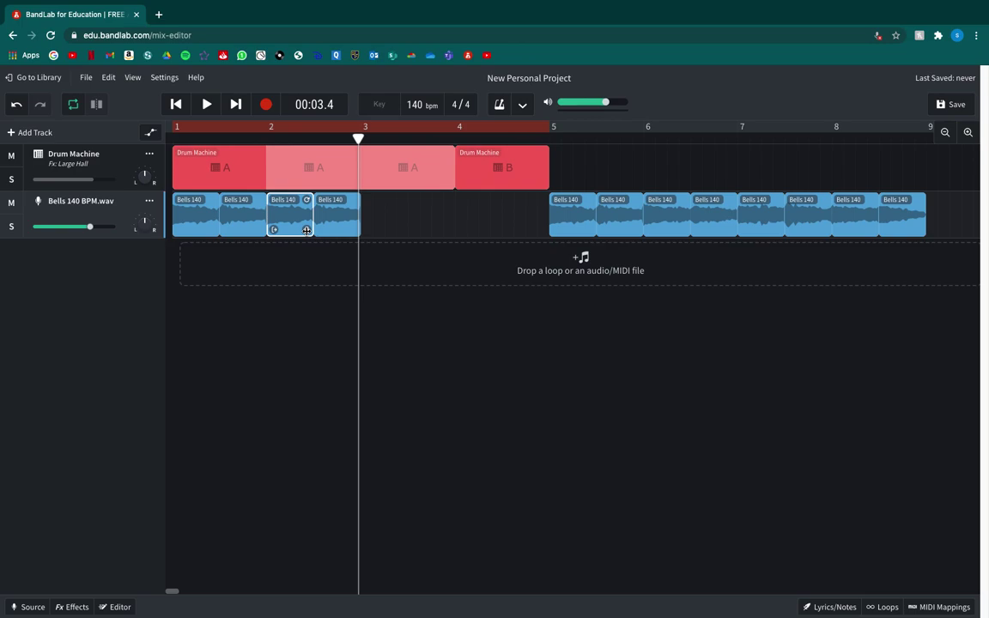
mouse_move(307, 230)
mouse_down()
mouse_move(259, 239)
mouse_move(519, 250)
mouse_move(278, 249)
mouse_move(302, 250)
mouse_up()
drag(289, 252, 304, 228)
key(space)
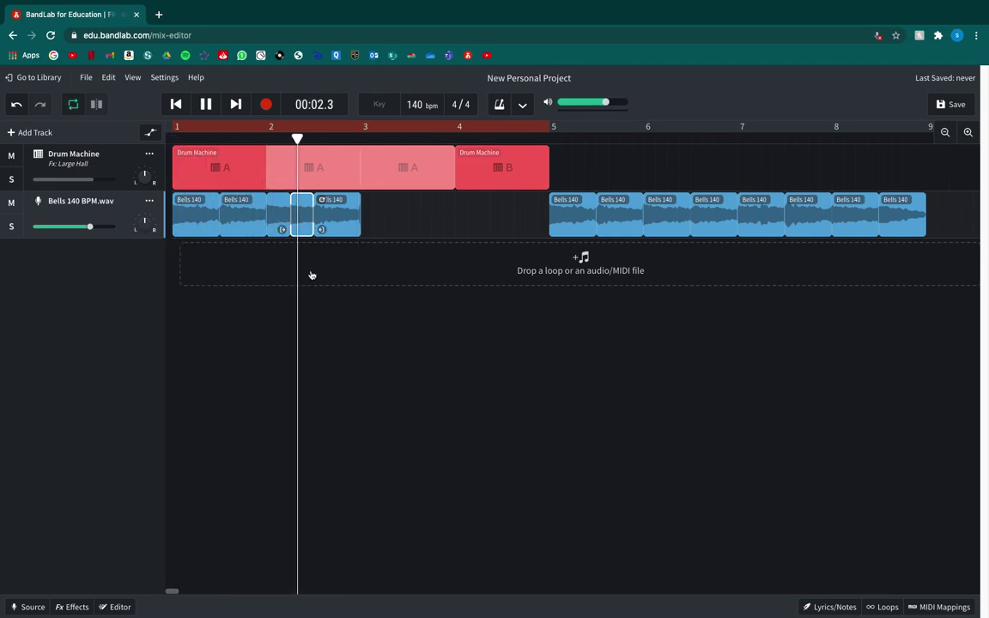
key(space)
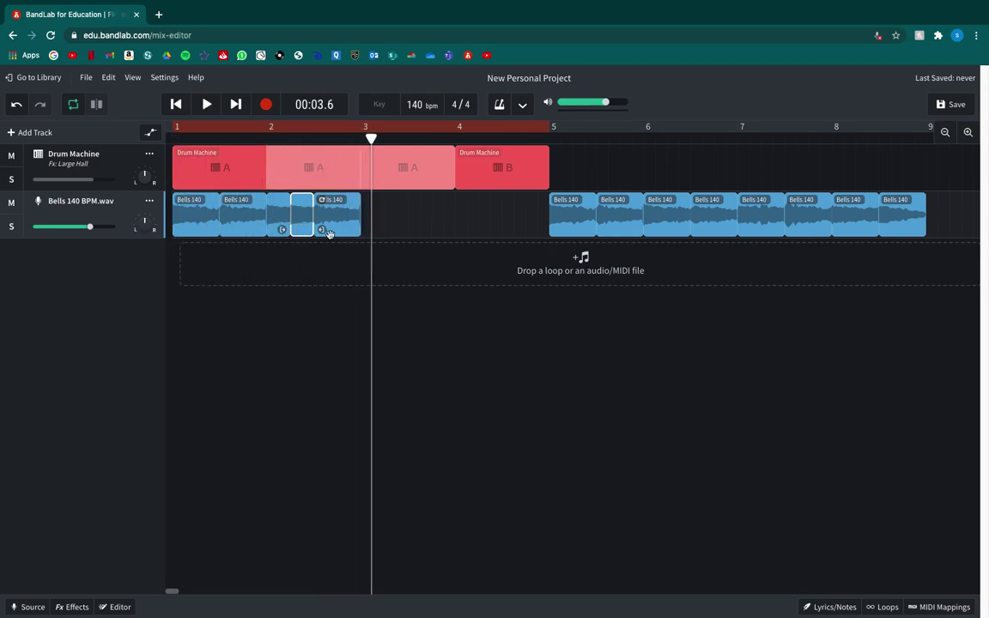
- Shorten the first quarter-bar Bells slice in bar 2 to an eighth of a bar, duplicate it beside itself, and preview
click(279, 222)
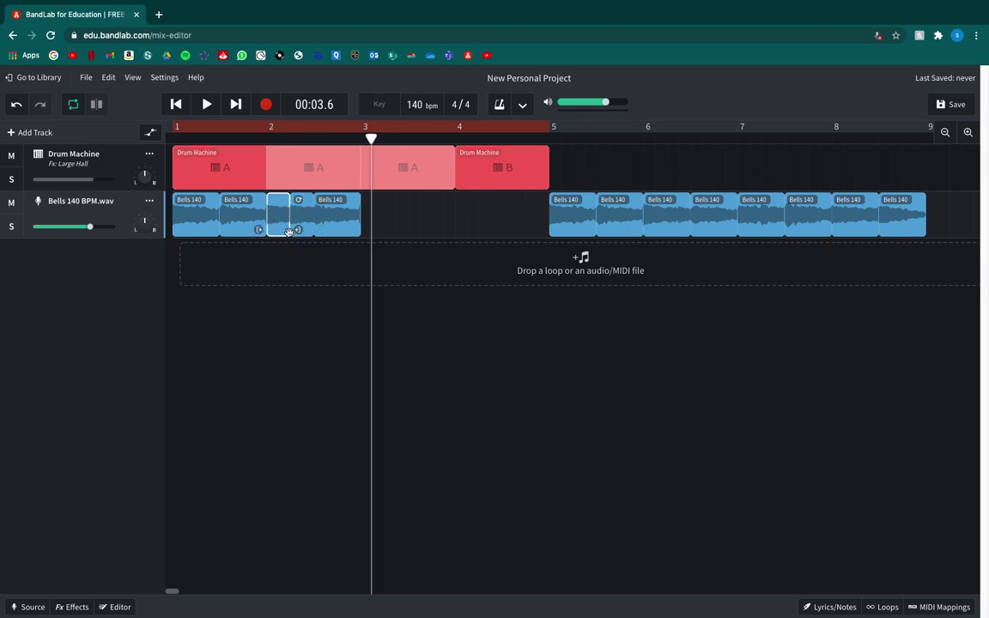
drag(288, 230, 281, 232)
click(300, 229)
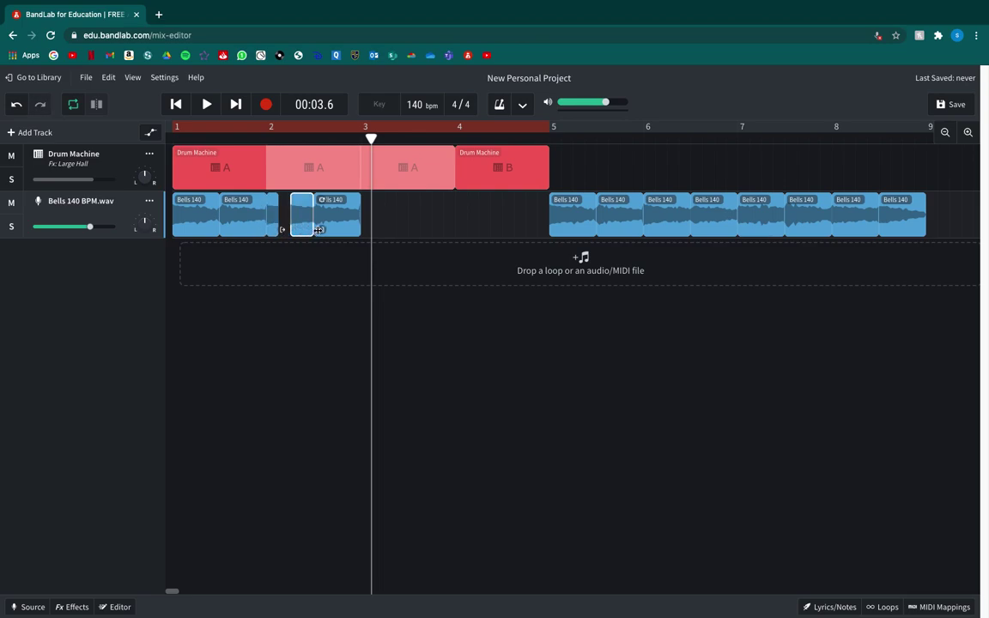
click(277, 222)
drag(276, 221, 287, 221)
key(space)
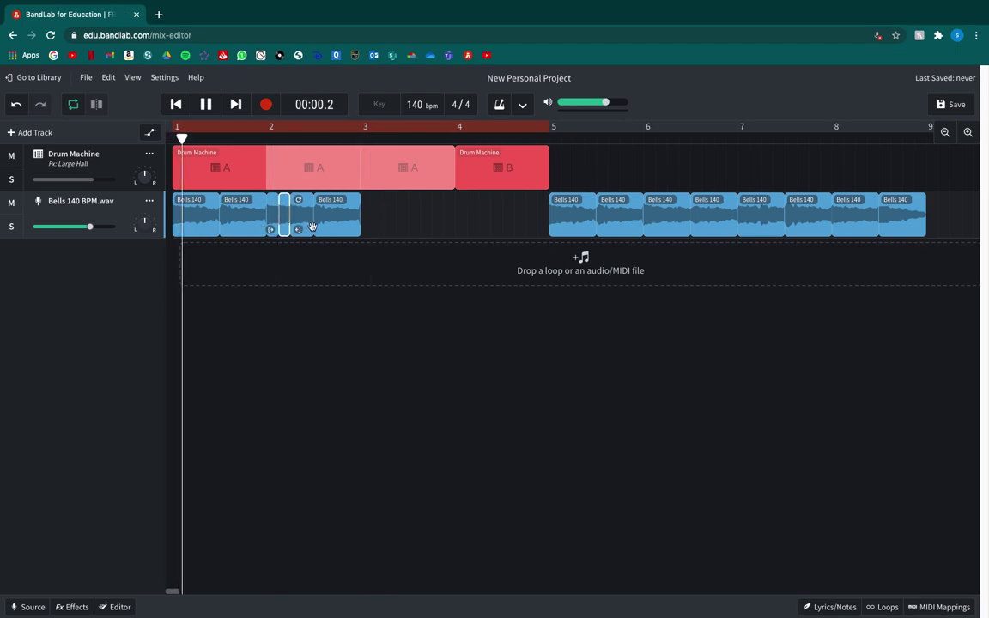
key(space)
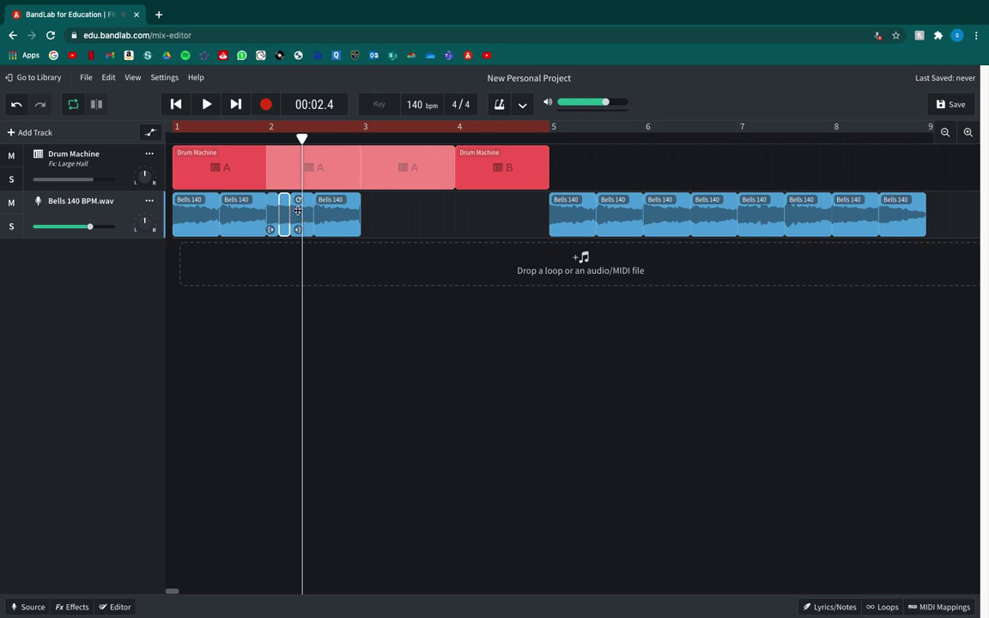
- Move the remaining quarter-bar Bells slice out of bar 2 and delete it
drag(285, 215, 438, 221)
double_click(442, 216)
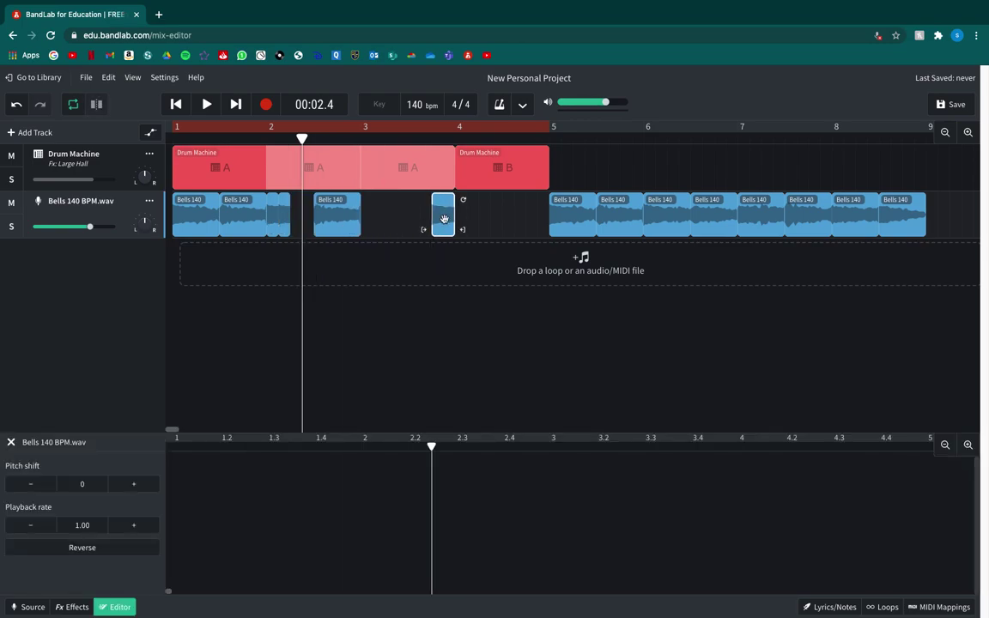
key(Delete)
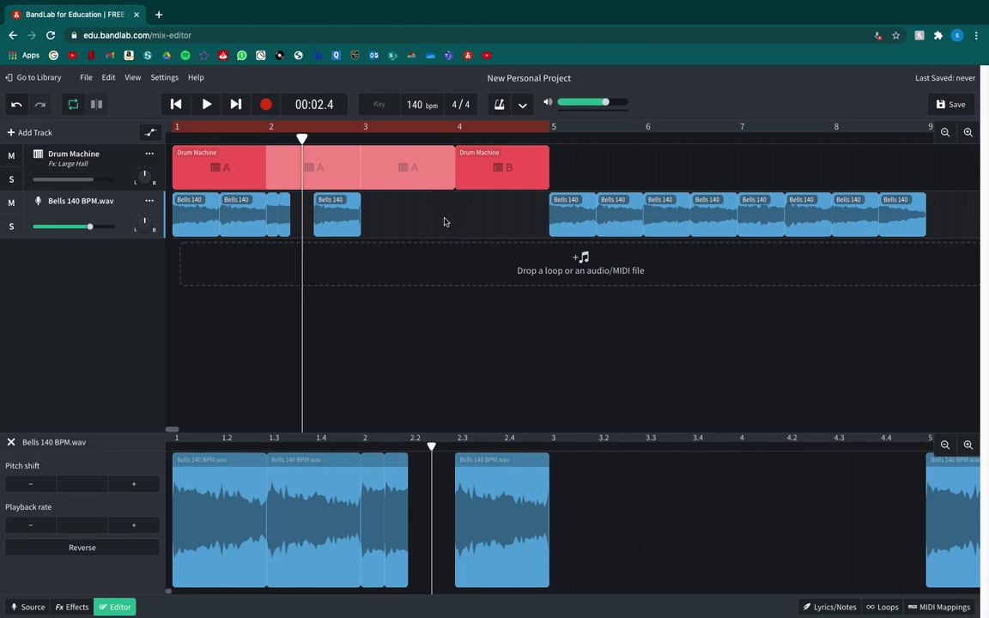
click(572, 218)
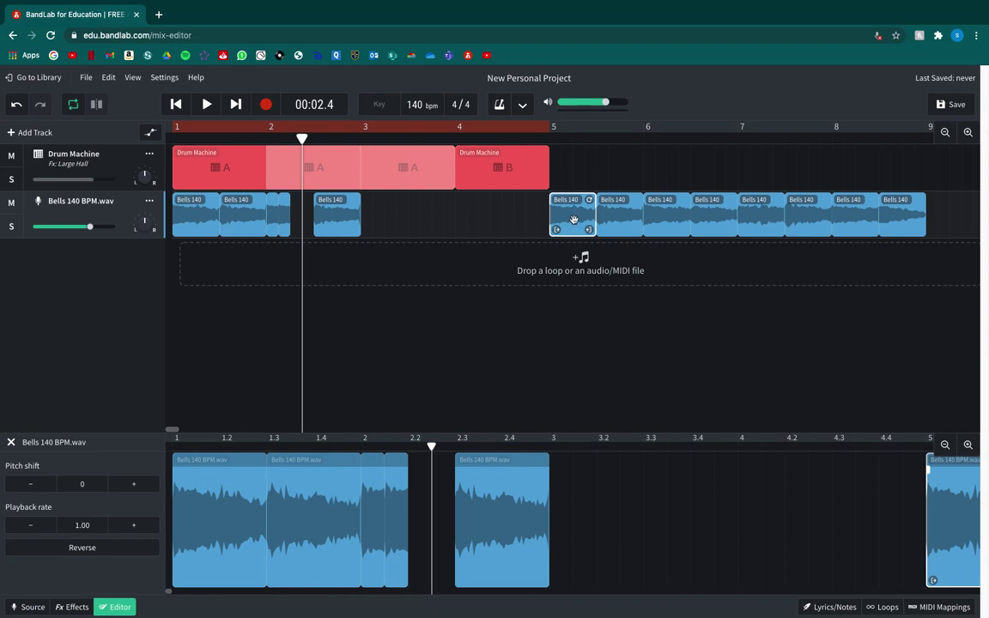
drag(509, 226, 456, 229)
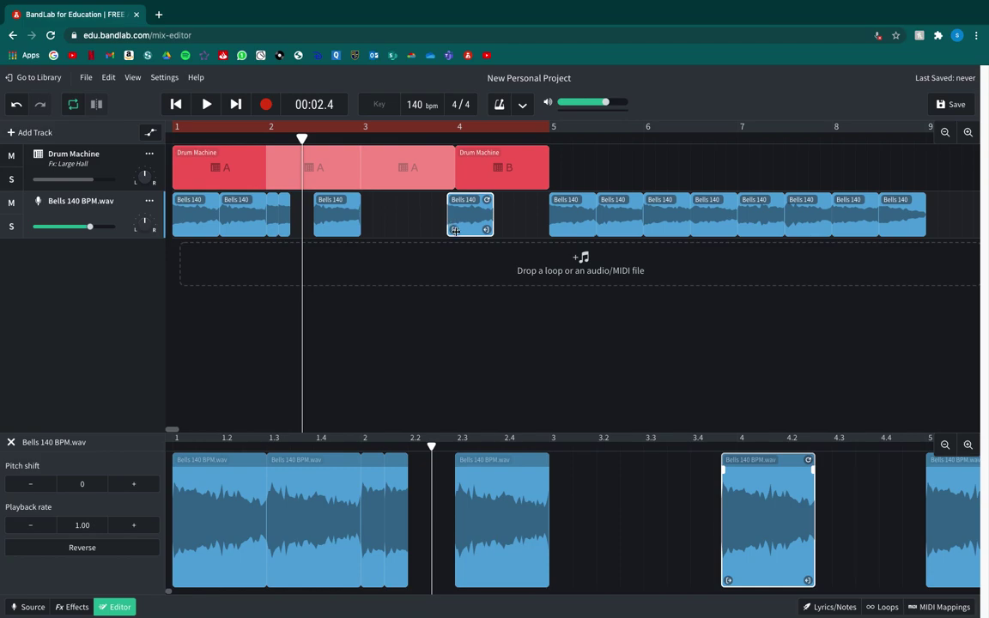
drag(450, 230, 469, 241)
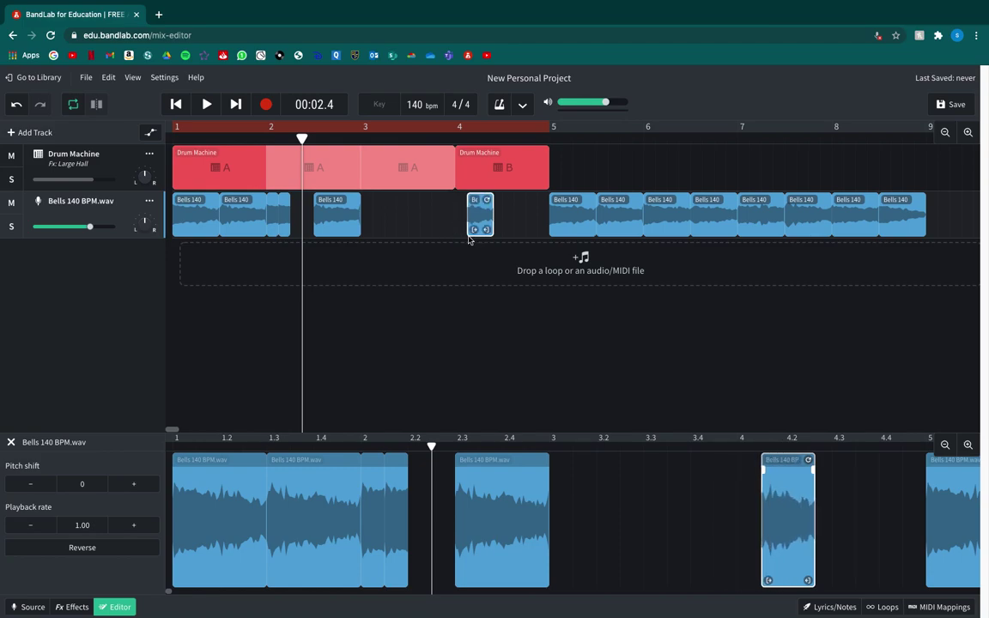
drag(384, 220, 438, 217)
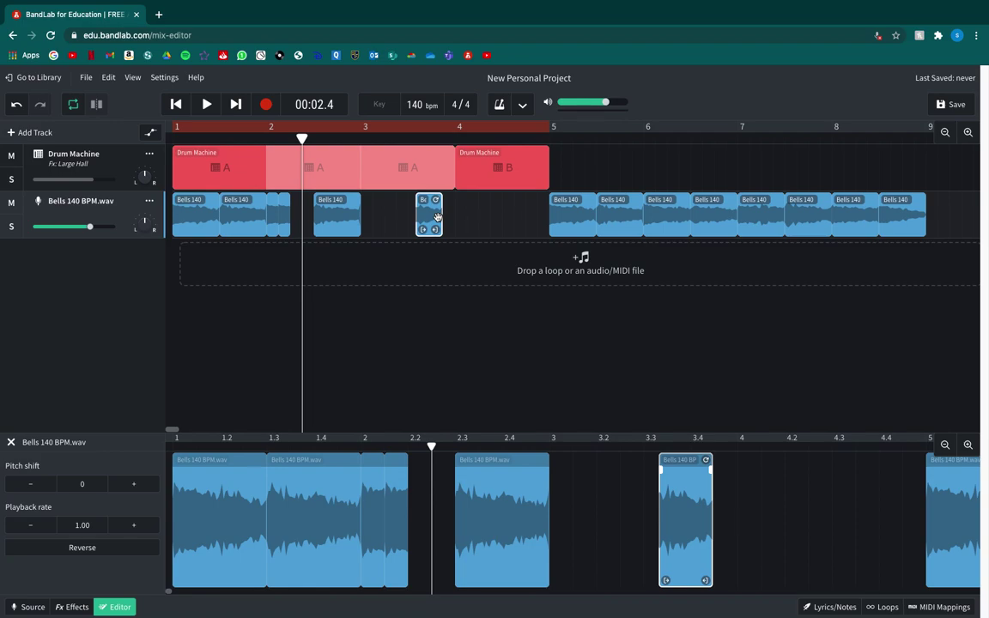
key(Delete)
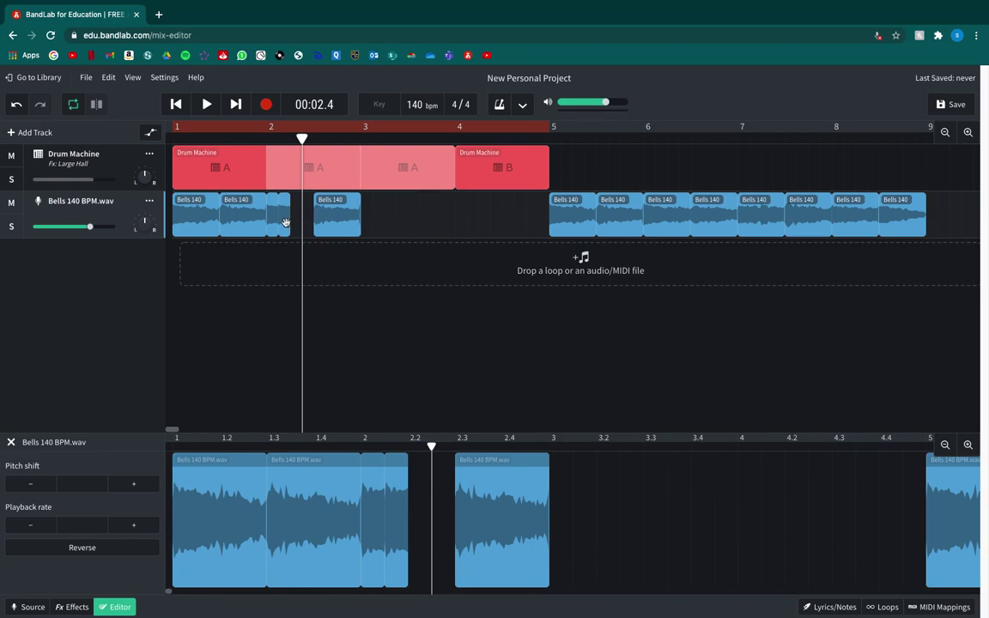
- Fill the quarter-bar gap in bar 2 with a trimmed copy of the first Bells slice from bar 5, and play the result
click(283, 217)
click(569, 224)
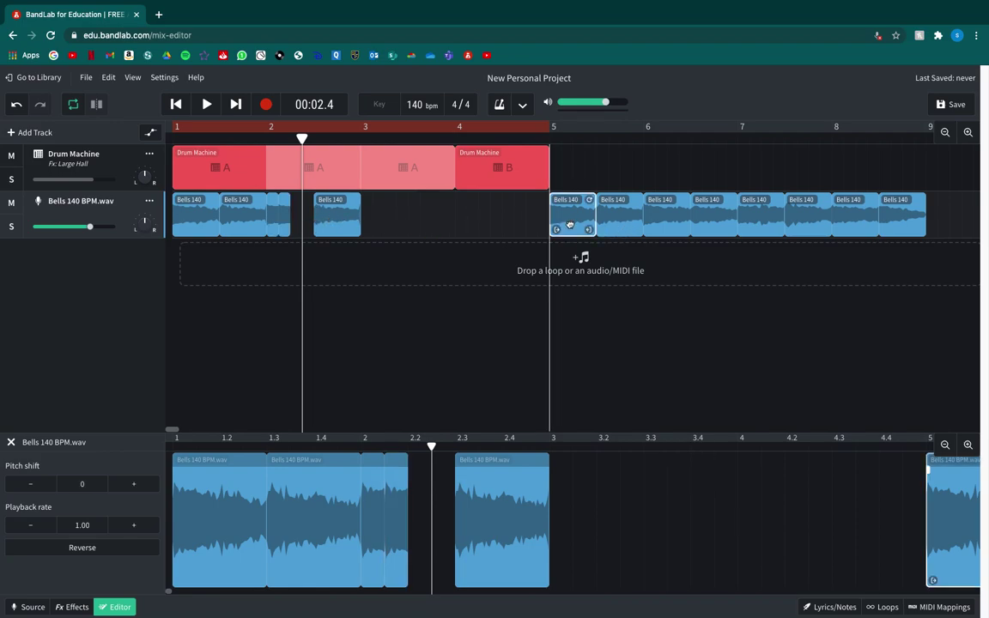
drag(501, 229, 304, 230)
click(397, 217)
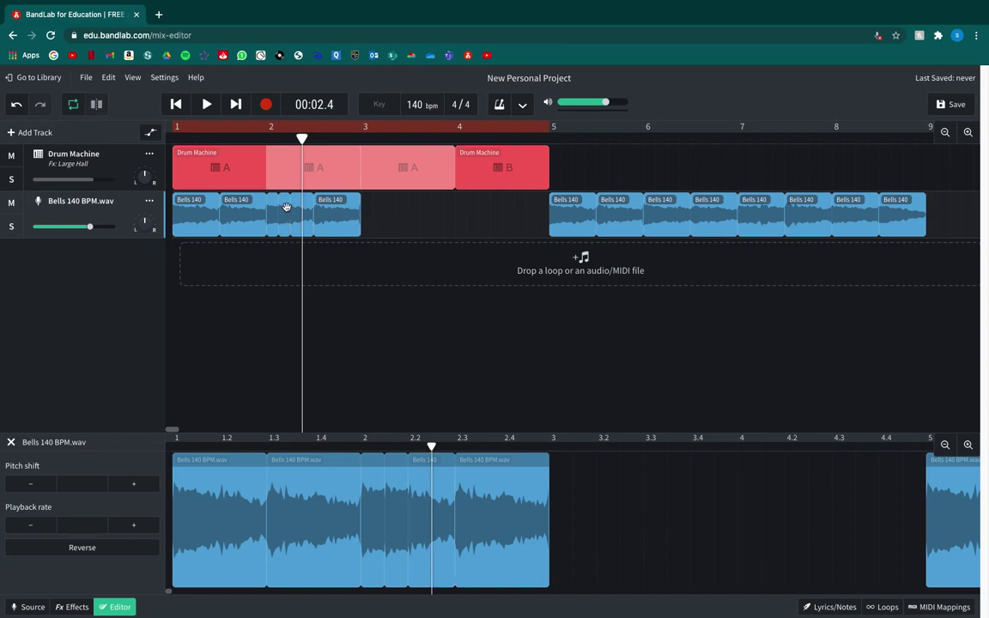
key(Return)
key(space)
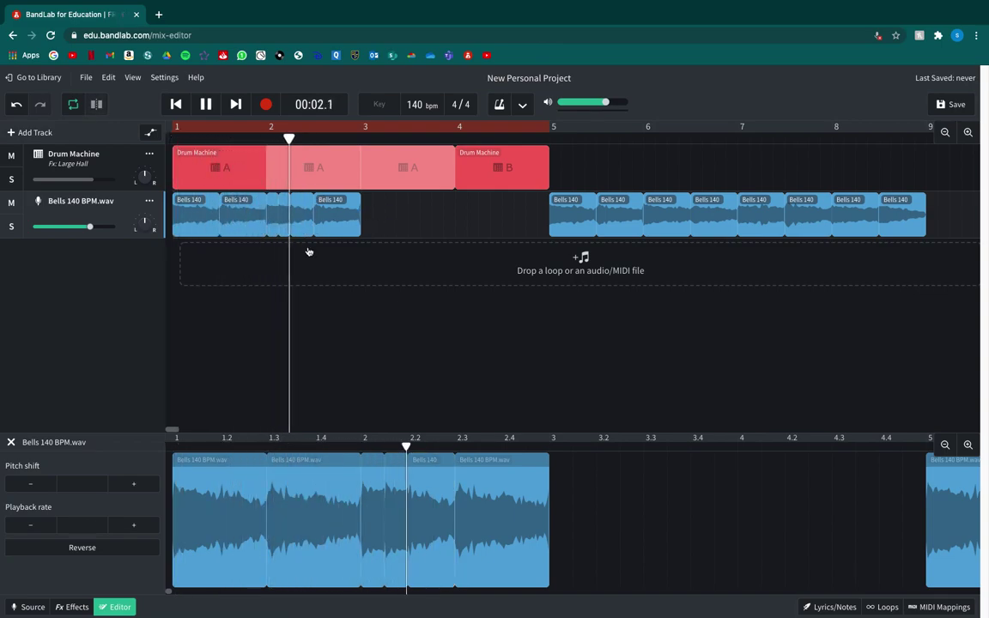
key(space)
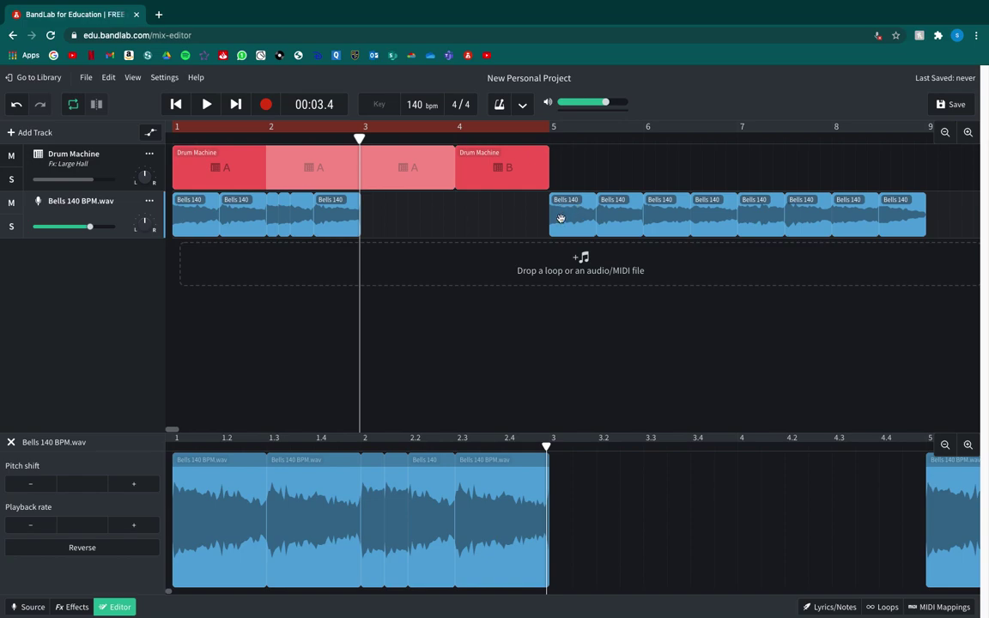
key(Return)
key(space)
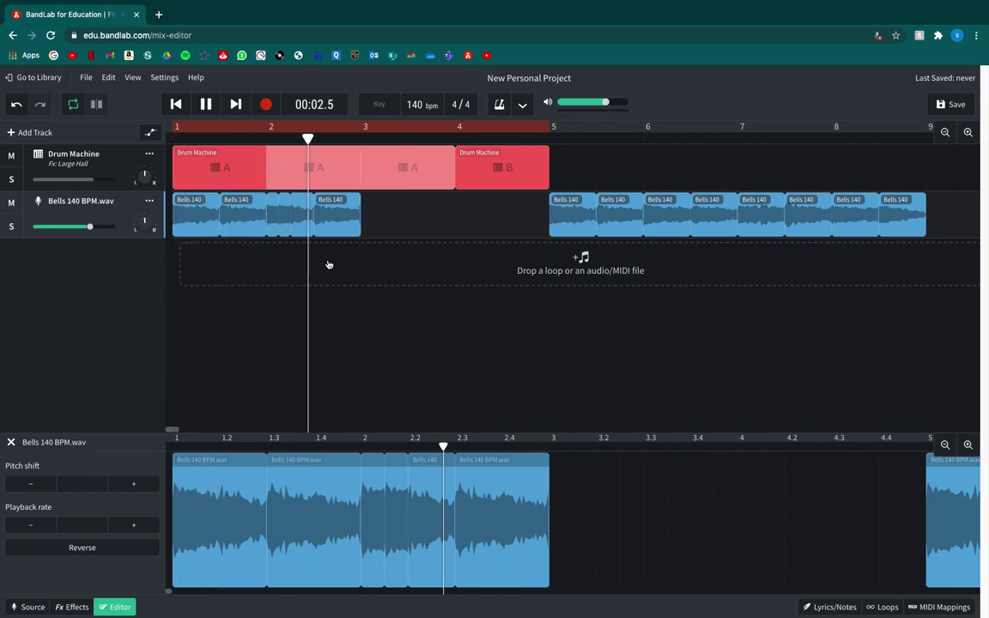
key(space)
drag(497, 219, 618, 227)
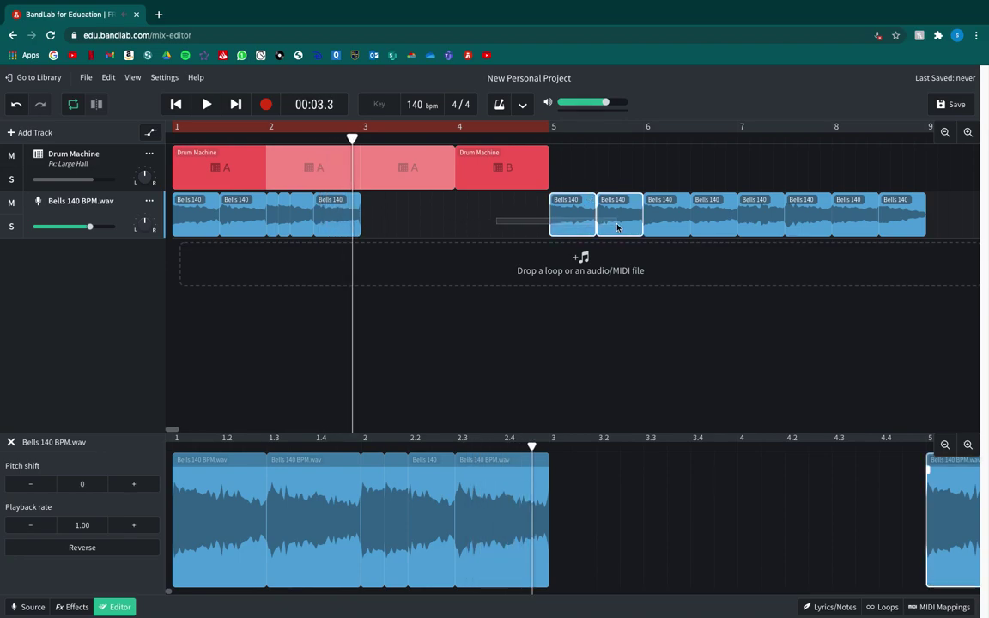
drag(617, 227, 610, 225)
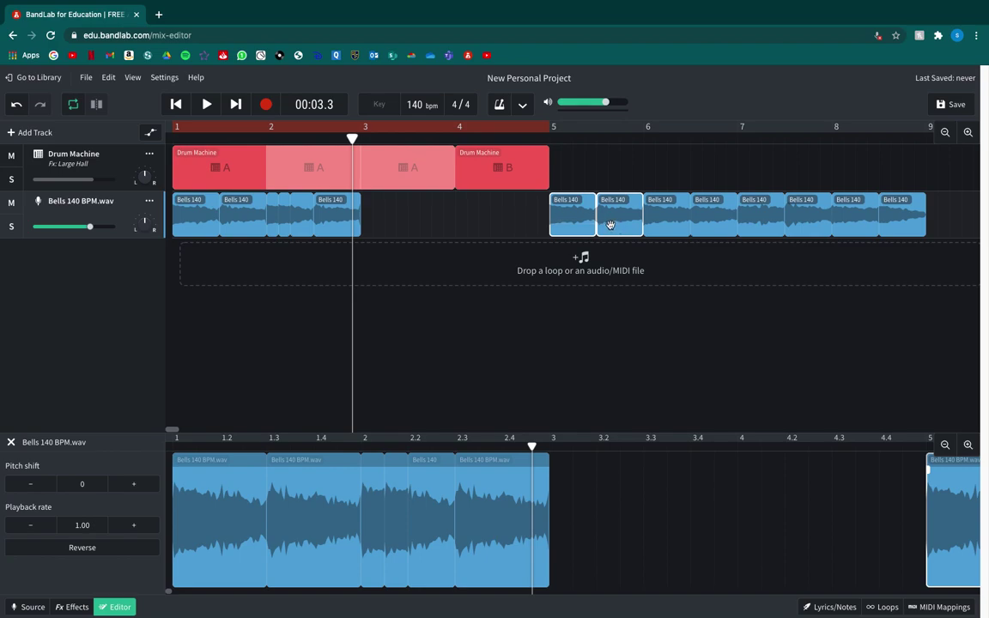
click(718, 190)
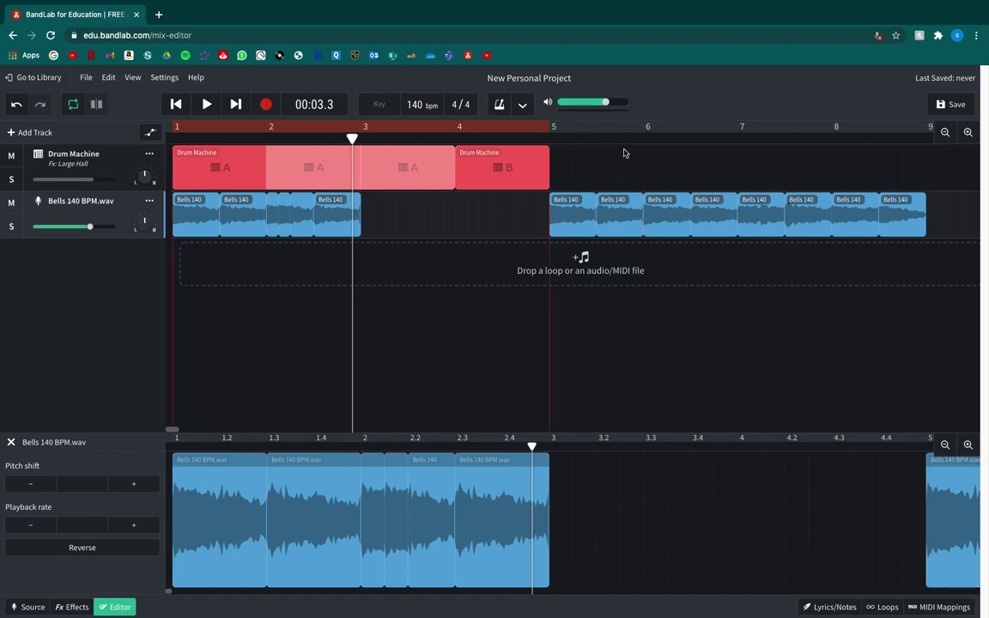
- Turn off cycle playback and listen to the original Bells slices from the second half of bar 5 onward
click(511, 127)
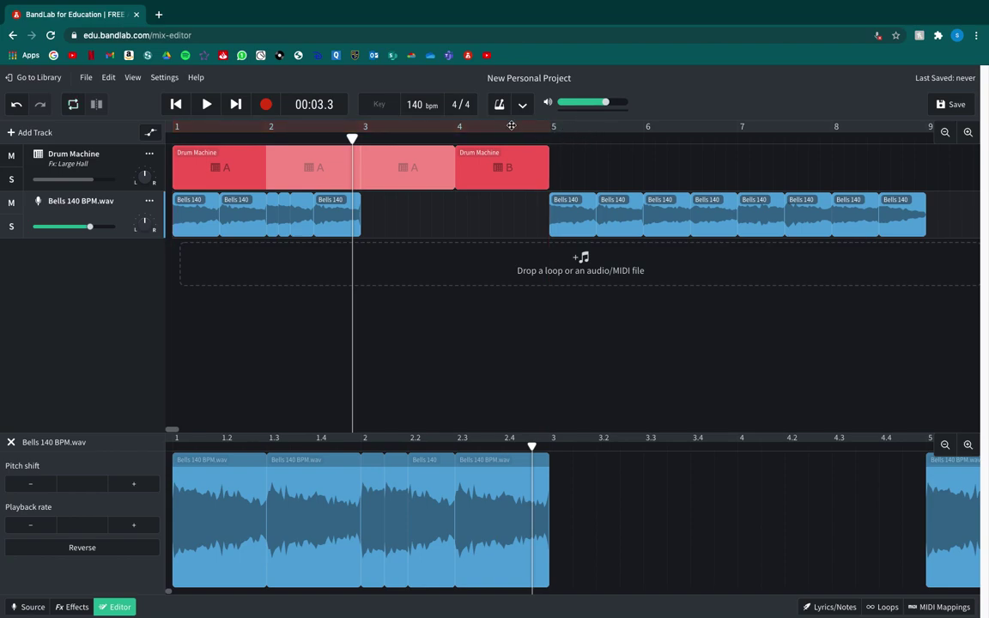
click(612, 139)
key(space)
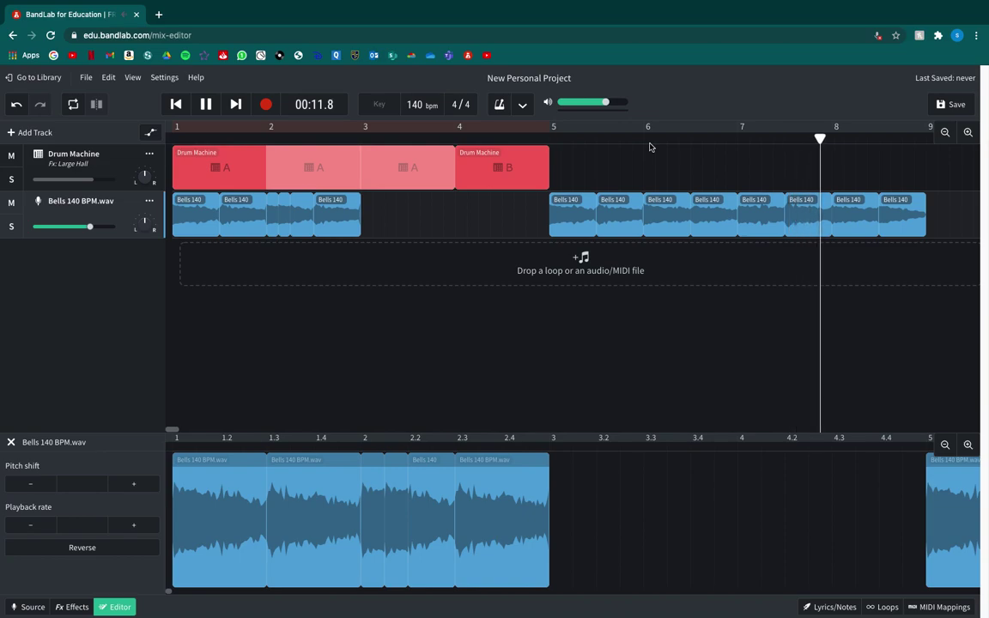
key(space)
click(632, 139)
key(space)
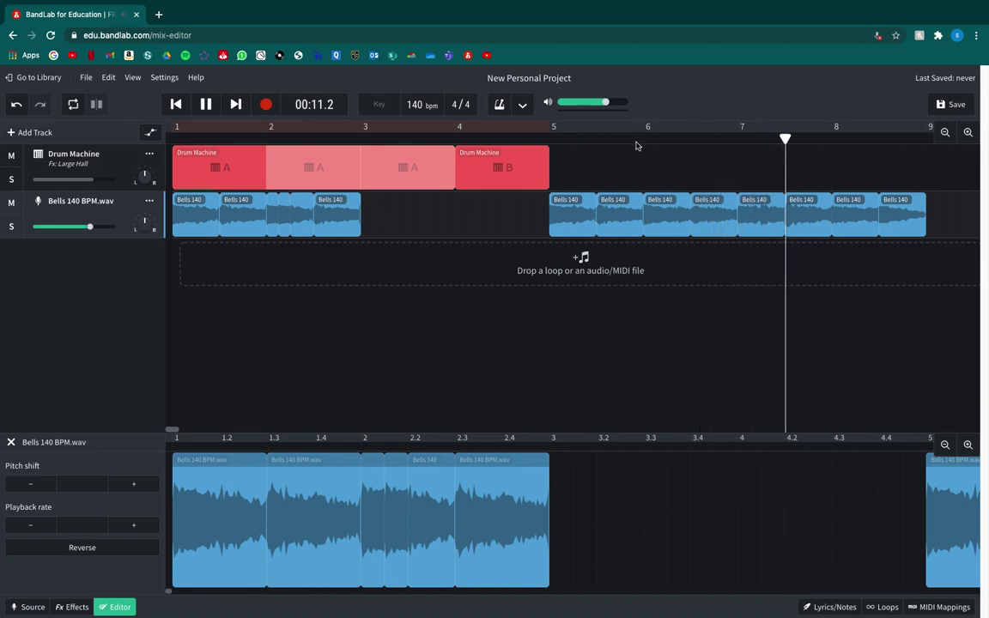
key(space)
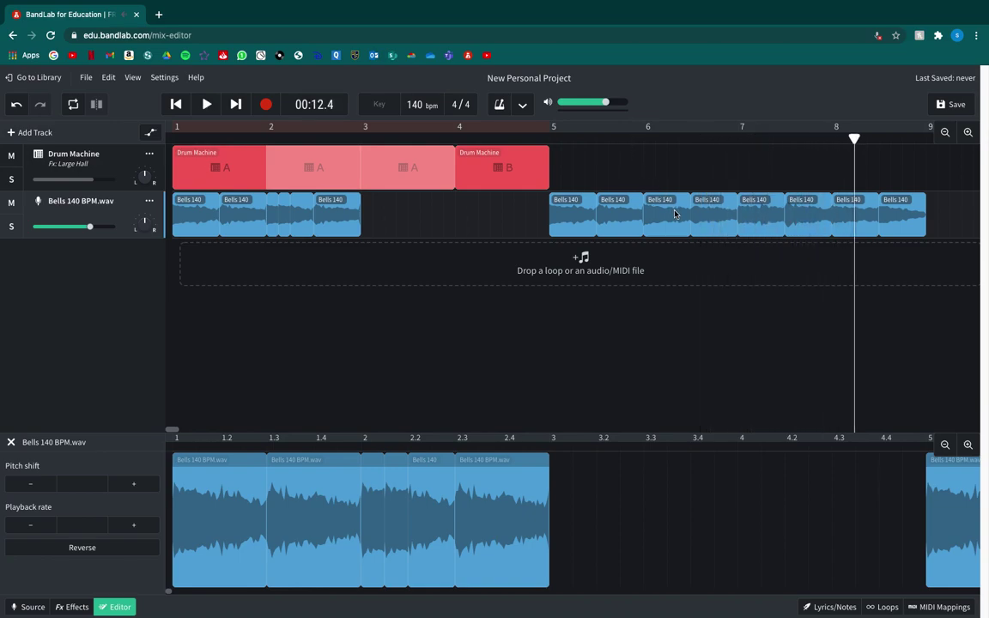
- Copy the two half-bar Bells slices of bar 6 into bar 3, and duplicate bar 3's first slice into the first half of bar 4
click(674, 213)
shift+click(698, 221)
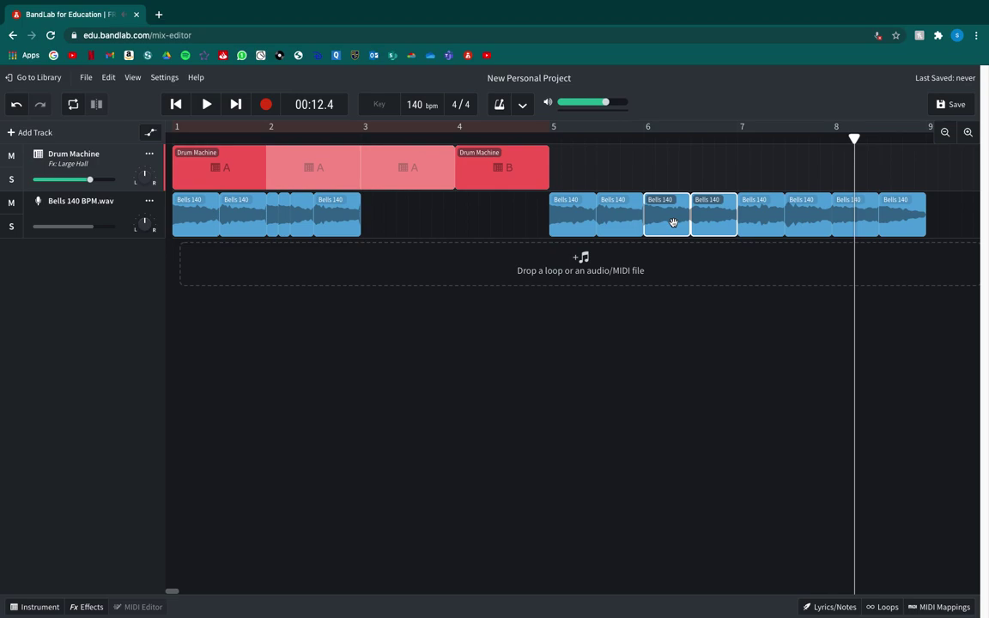
drag(674, 223, 392, 226)
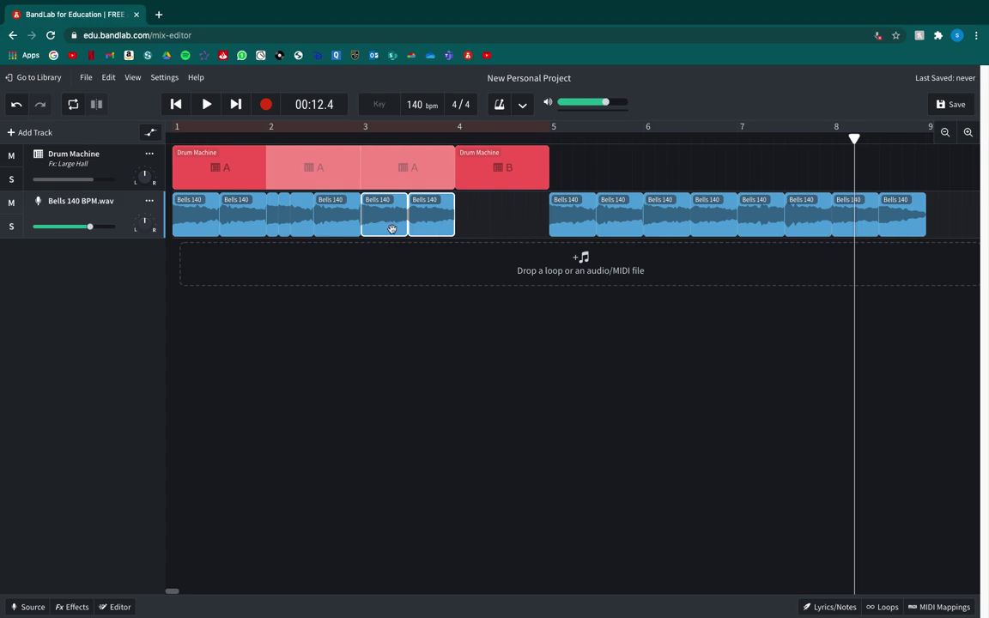
click(384, 223)
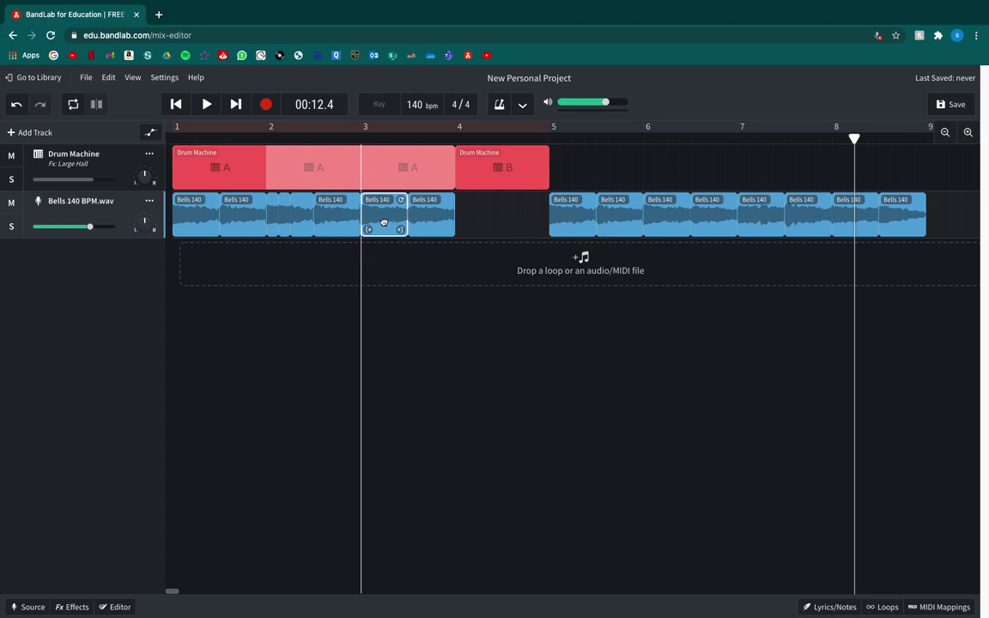
drag(384, 223, 481, 227)
click(521, 229)
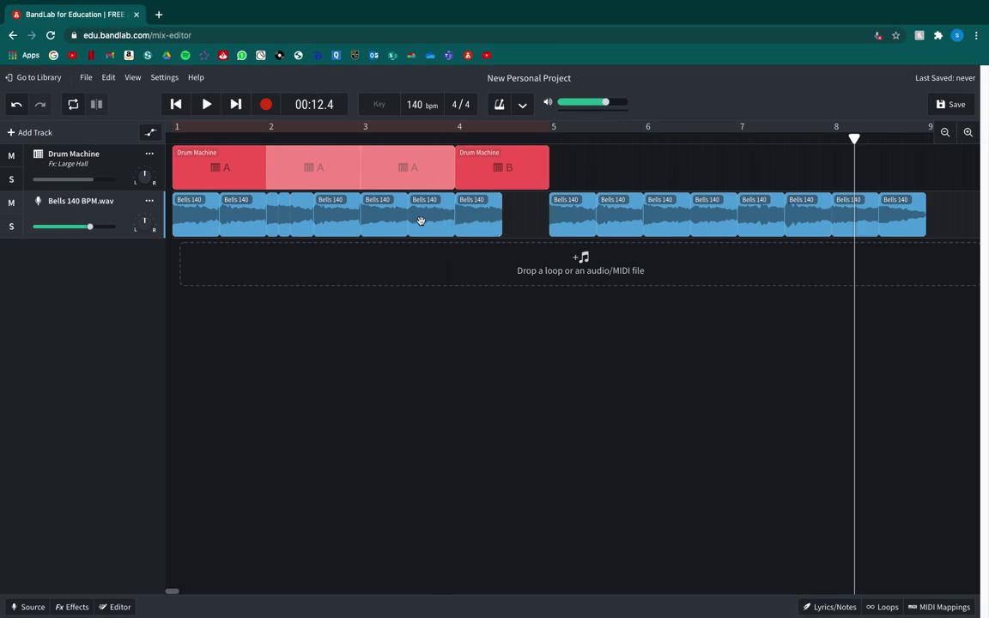
- Fill the second half of bar 4 with one quarter-bar and two eighth-bar Bells slices, and play bars 1–4 in the cycle region
drag(891, 215, 518, 231)
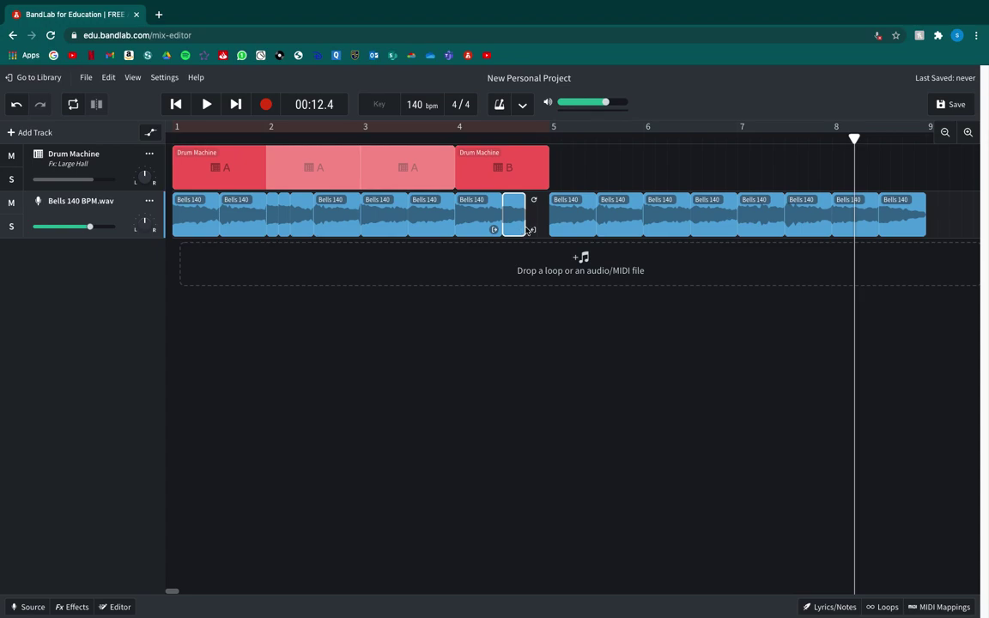
drag(508, 226, 542, 227)
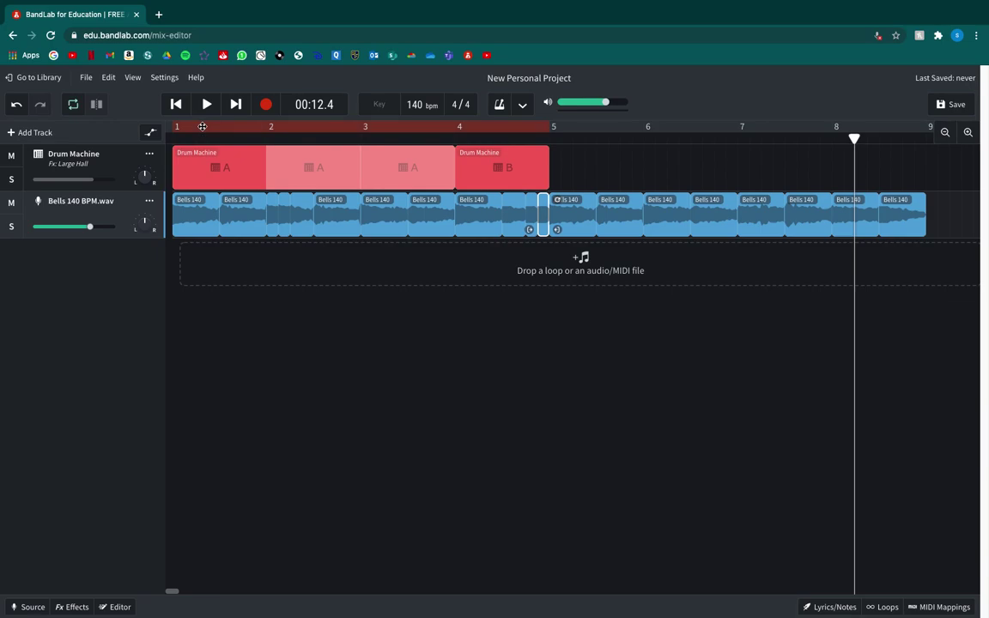
click(203, 127)
key(space)
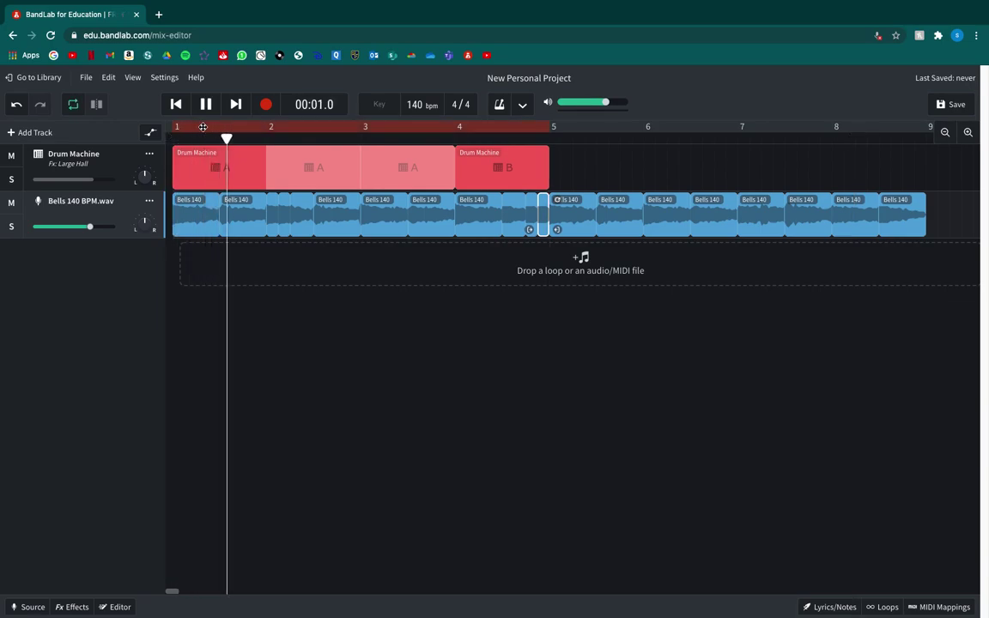
mouse_move(93, 183)
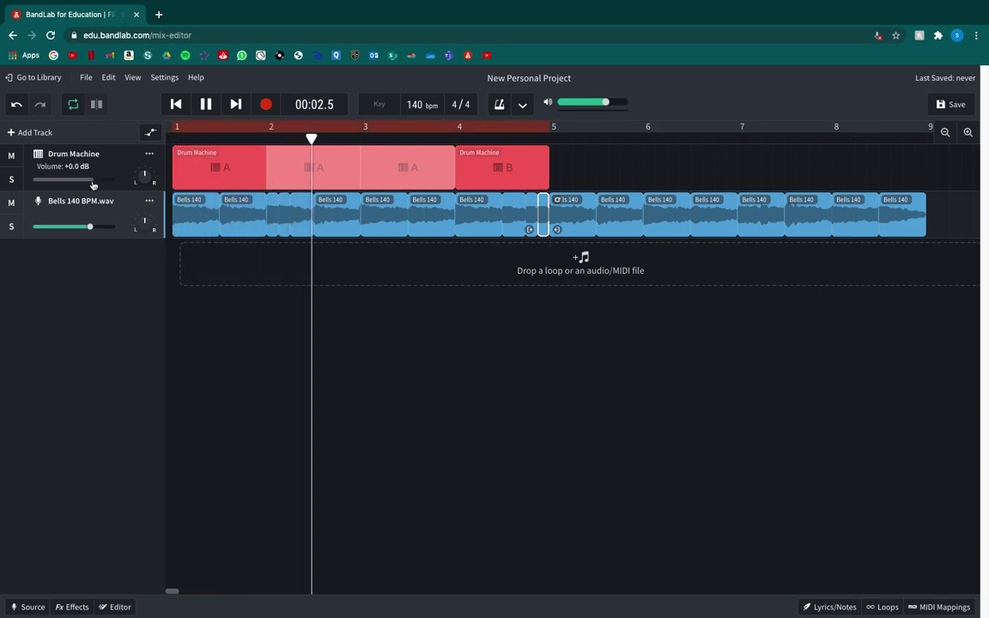
- Move all the original Bells slices starting at bar 5 about three quarters of a bar further along the timeline, and stop playback
click(927, 233)
drag(582, 218, 656, 218)
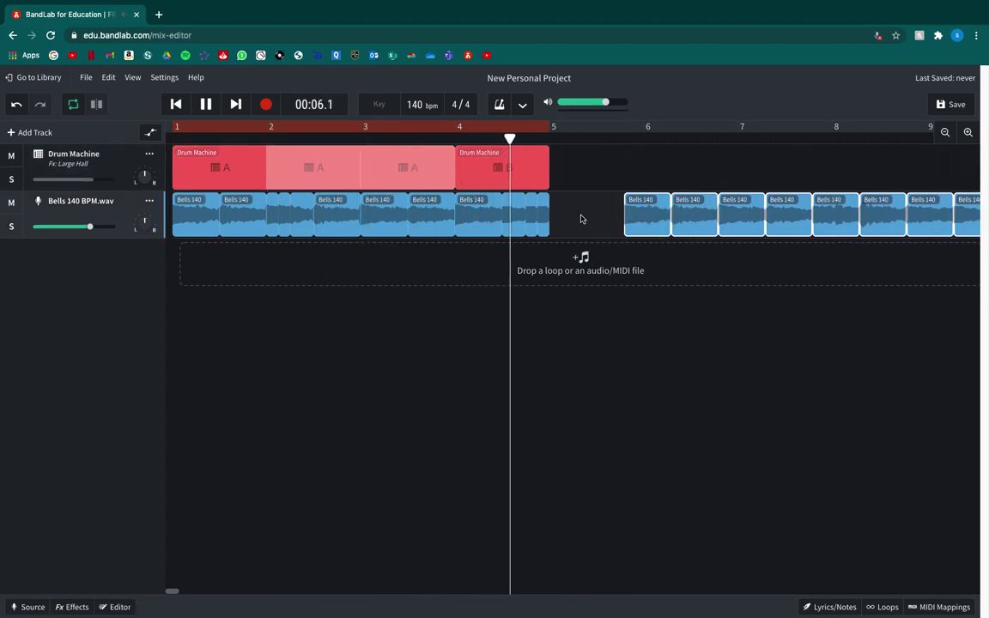
key(space)
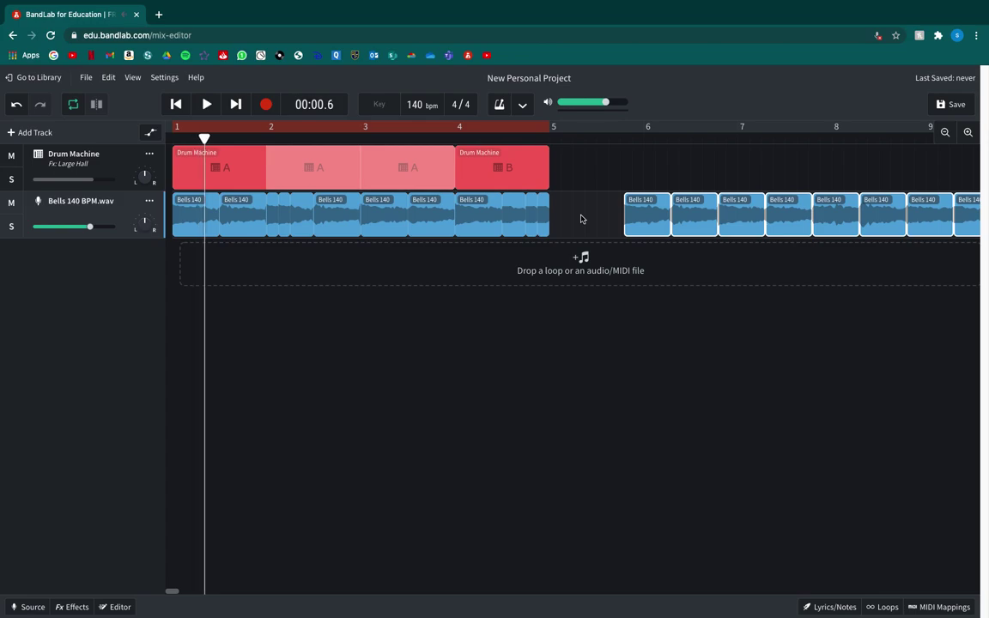
- Try to adjust the last eighth-bar Bells slice at the end of bar 4, undoing each attempt
click(543, 140)
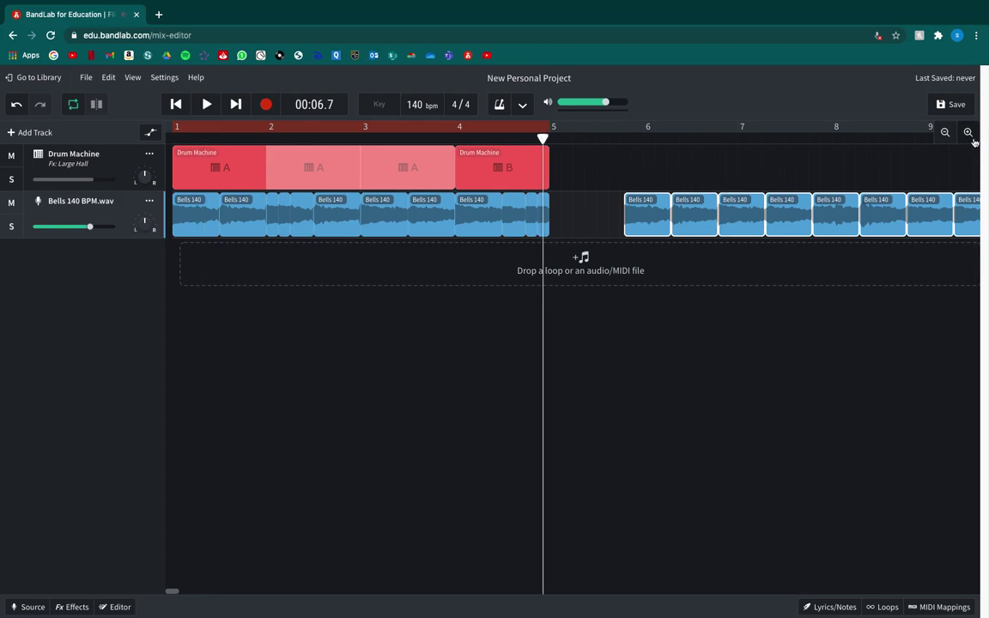
click(968, 134)
click(968, 133)
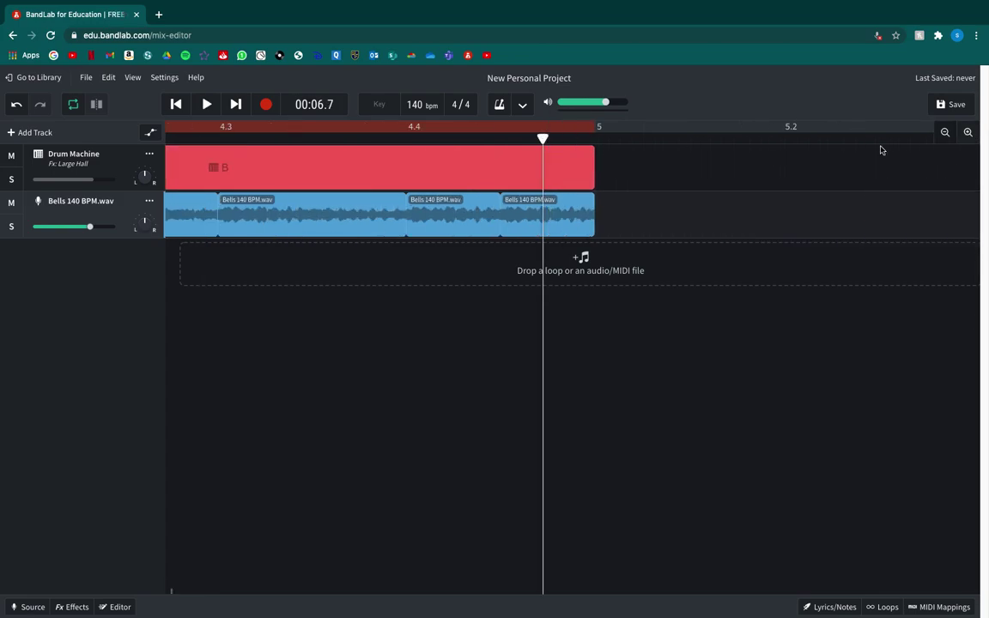
click(569, 224)
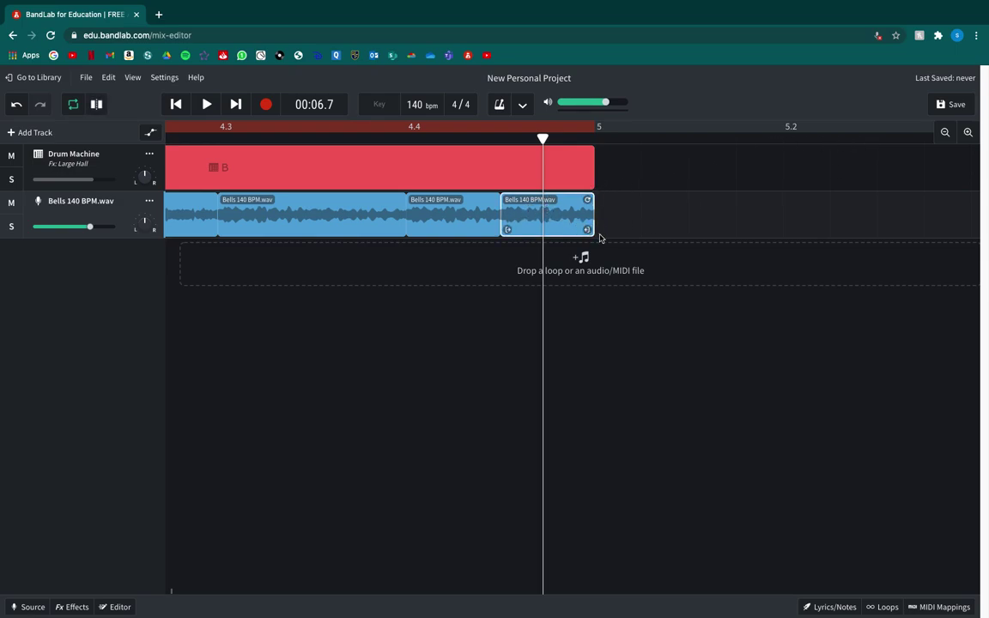
drag(586, 229, 538, 232)
key(Delete)
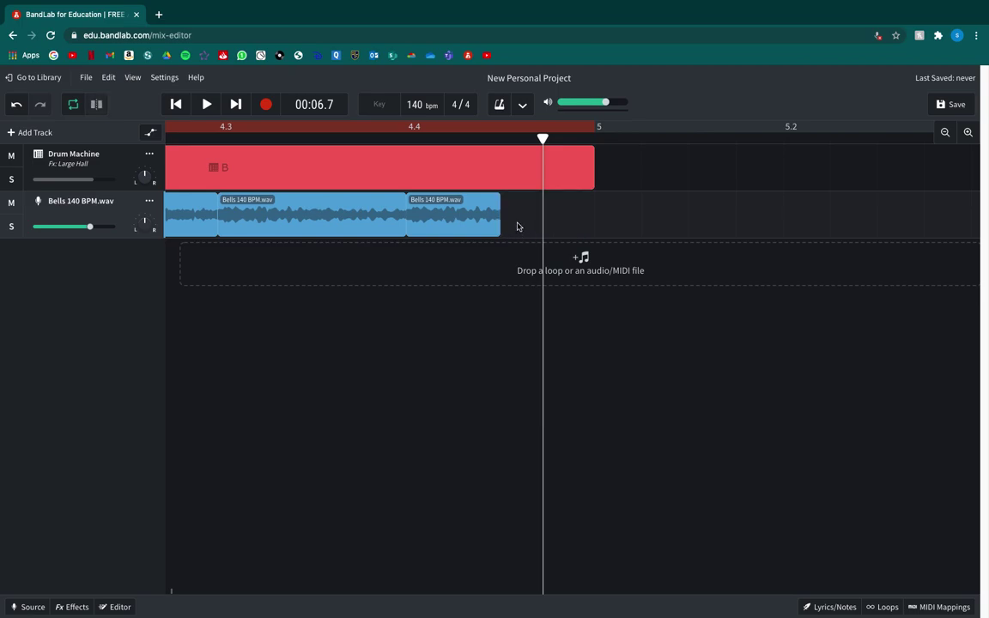
key(ctrl+z)
key(ctrl+z)
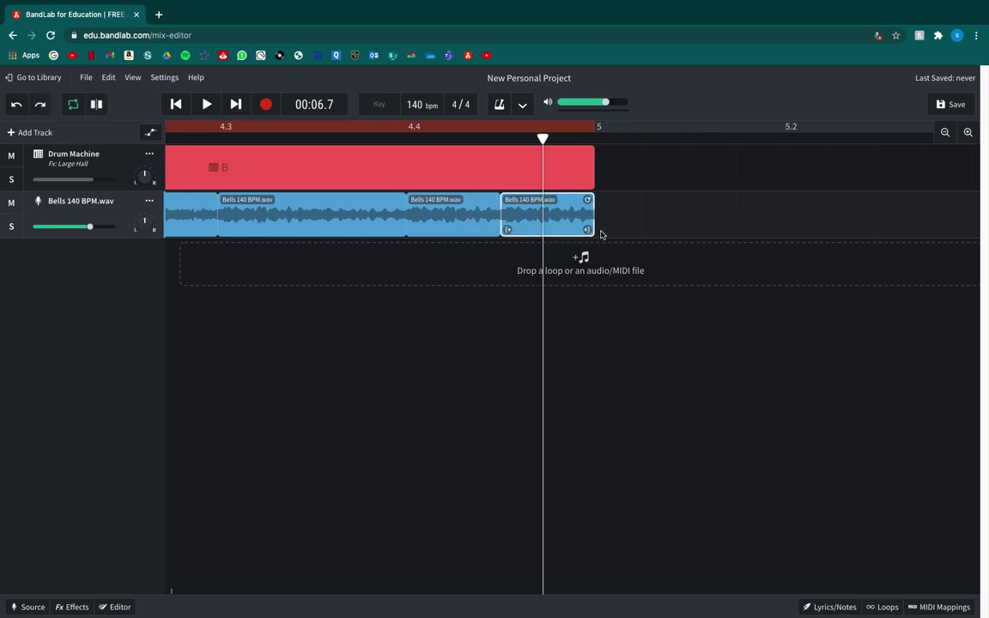
drag(594, 239, 576, 239)
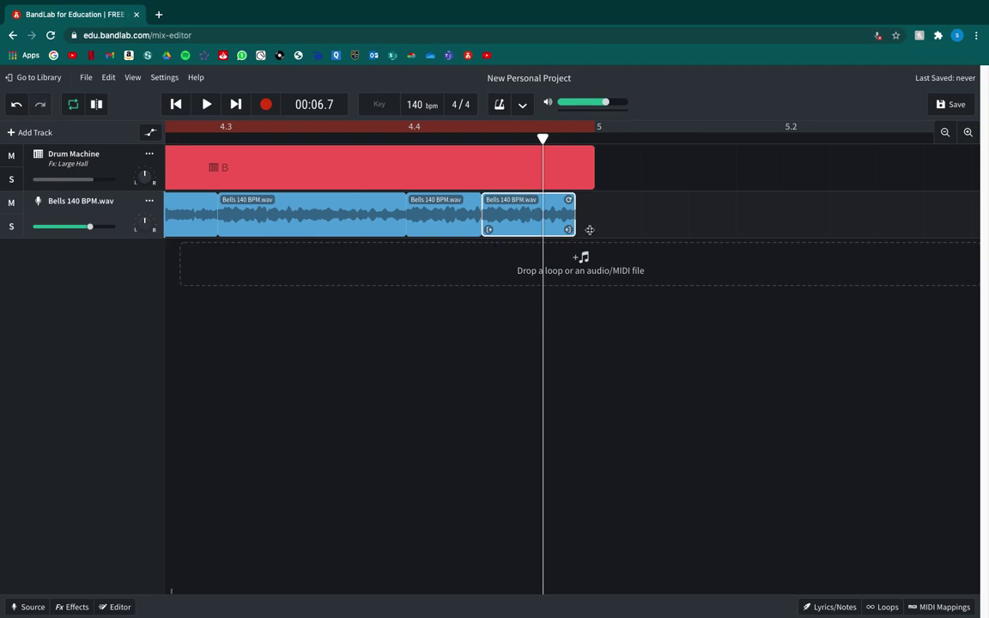
key(ctrl+z)
- Trim the end of the last Bells slice in bar 4 slightly and play the whole pattern
mouse_move(588, 230)
mouse_down()
mouse_move(542, 232)
mouse_move(524, 218)
mouse_move(581, 222)
mouse_move(571, 223)
mouse_up()
key(space)
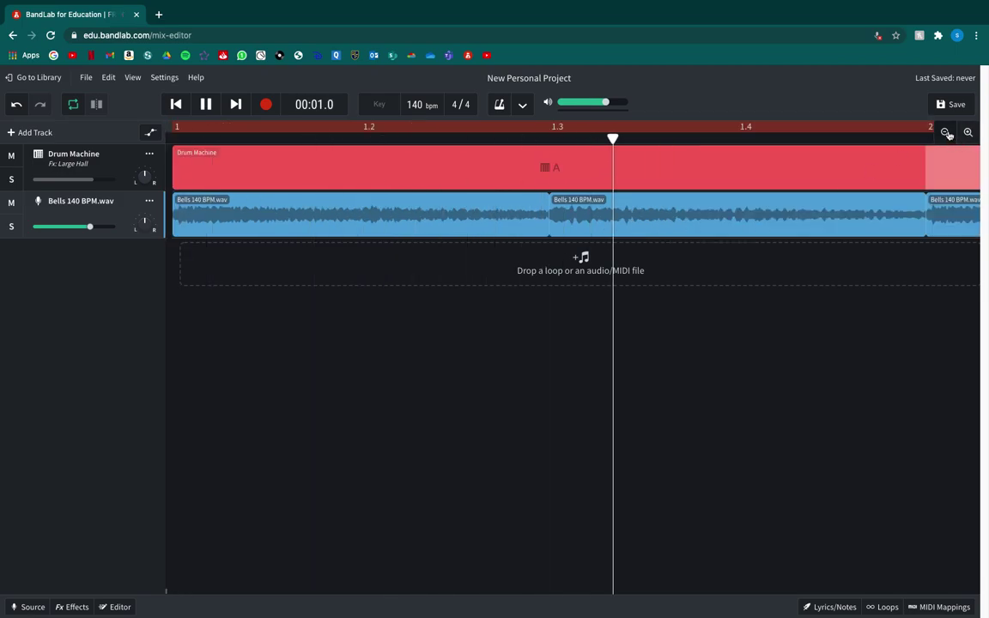
click(947, 133)
click(947, 133)
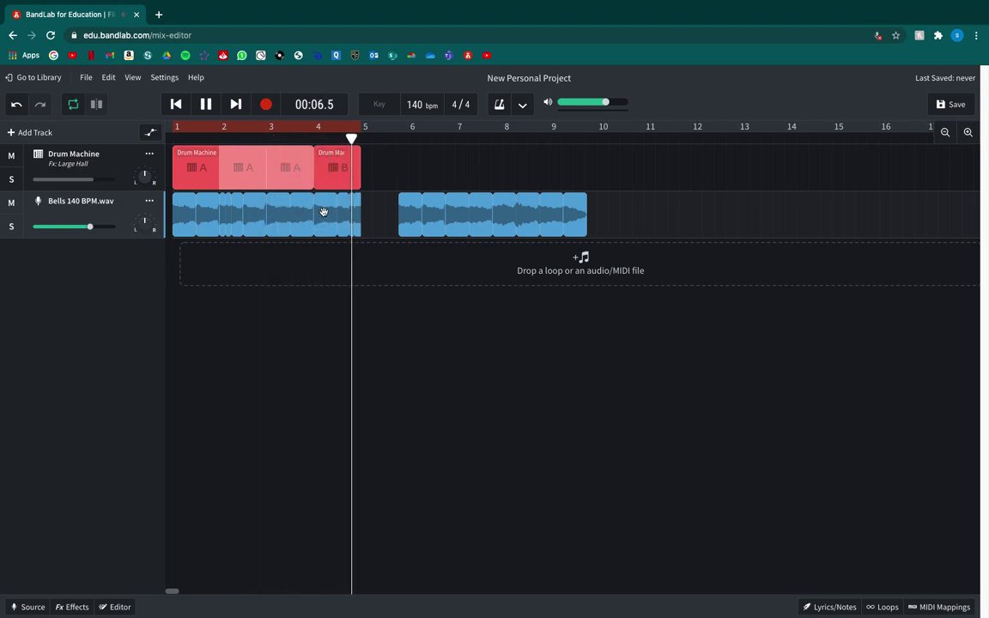
- Stop playback, mute the Bells track, and move its original slices about half a bar further along the timeline
key(space)
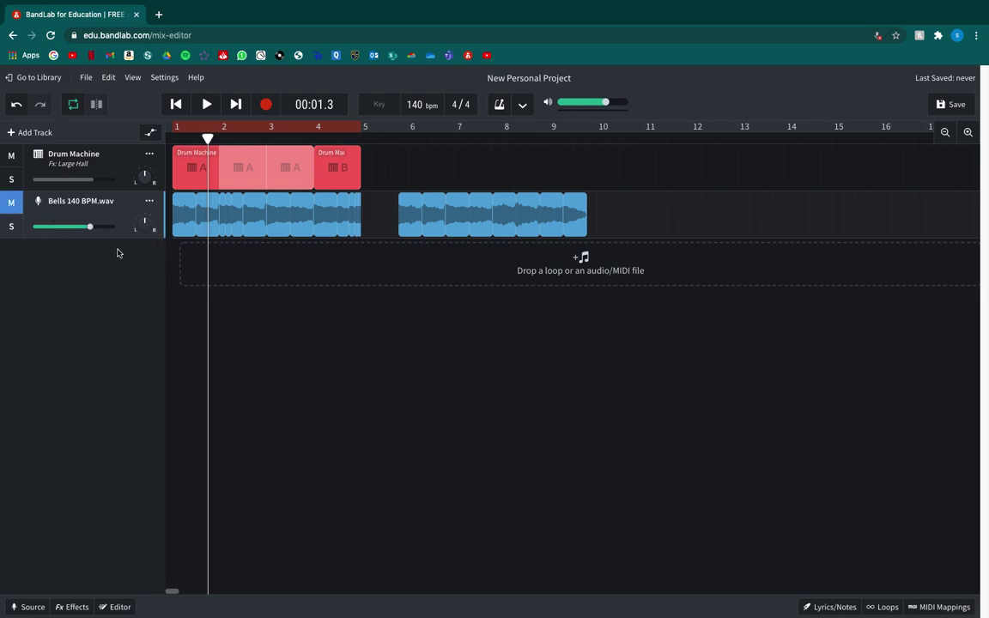
click(467, 211)
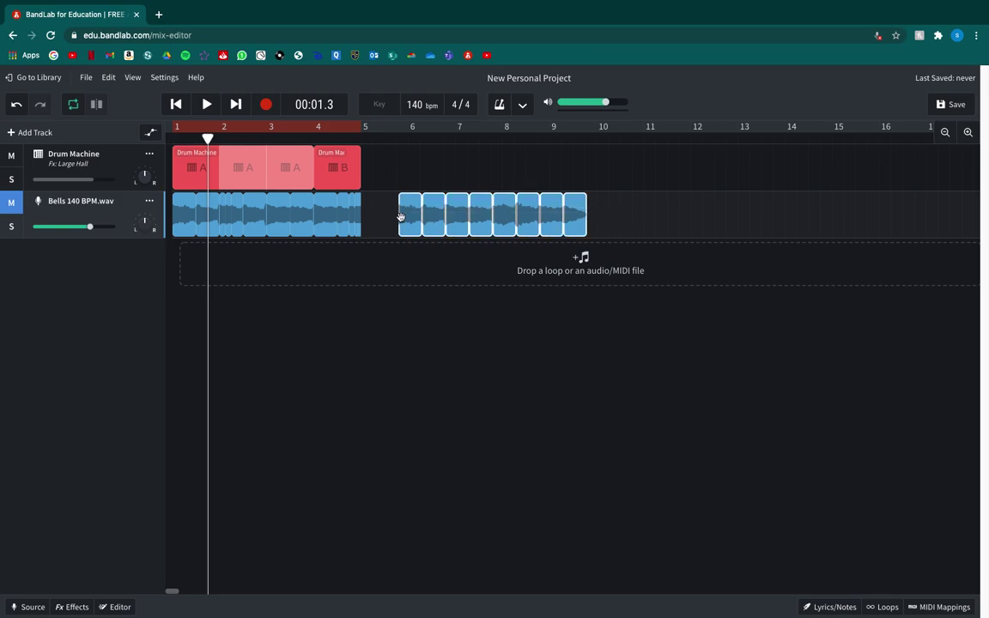
drag(396, 228, 425, 210)
click(13, 133)
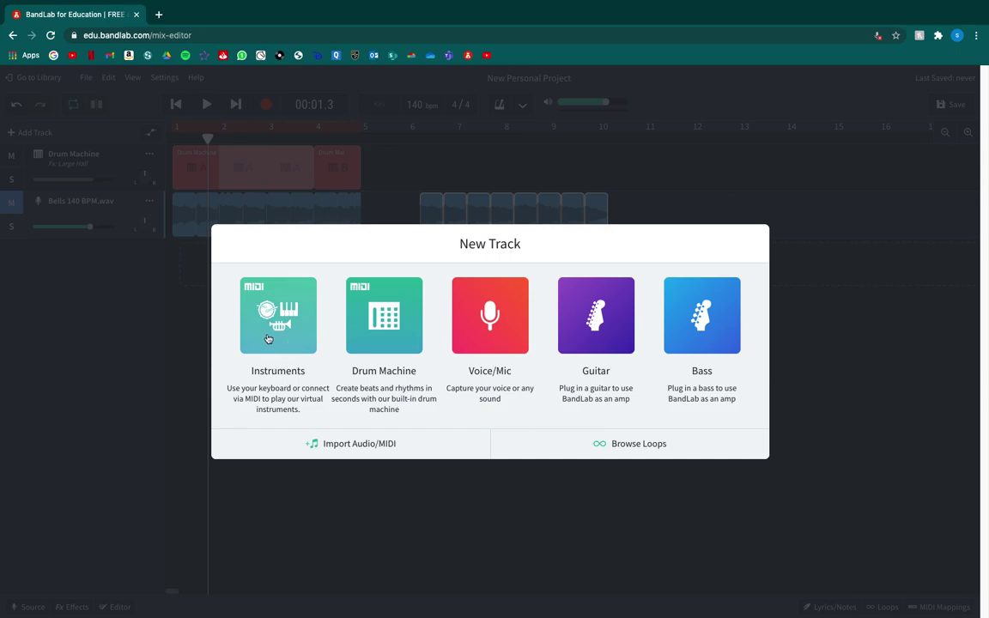
click(21, 201)
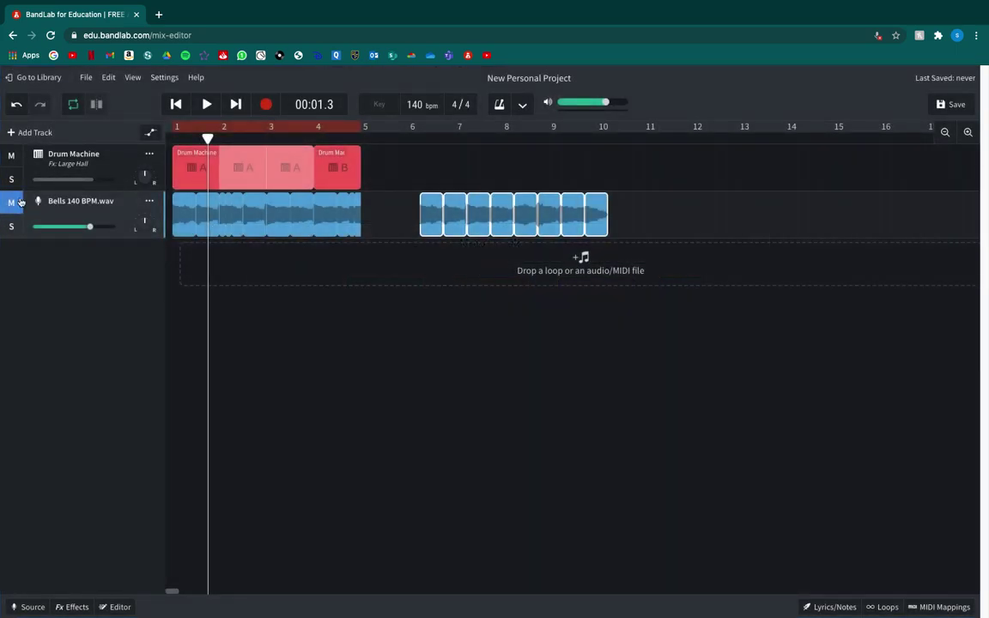
right_click(94, 207)
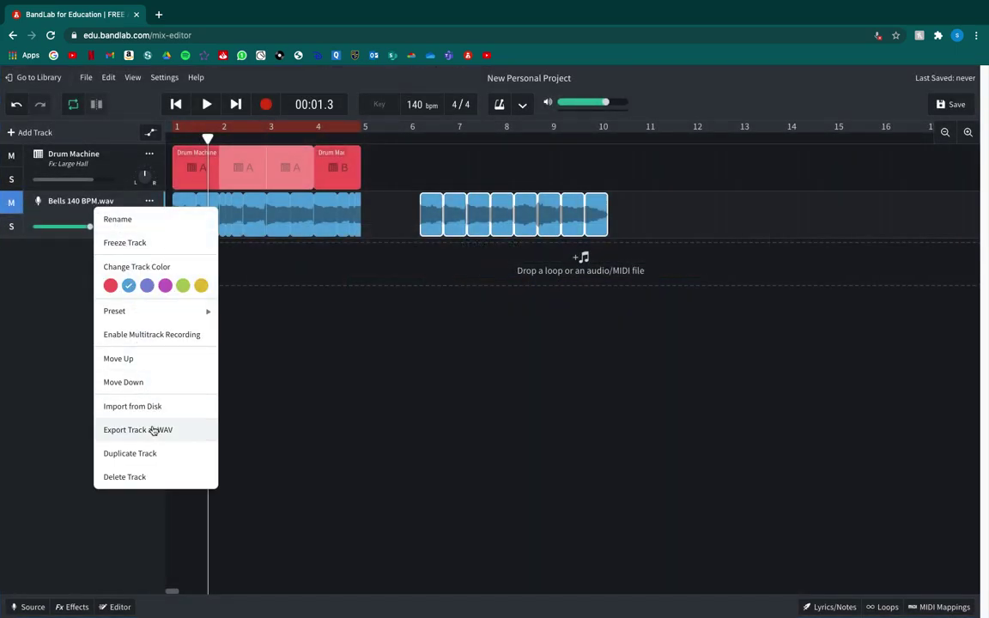
click(95, 336)
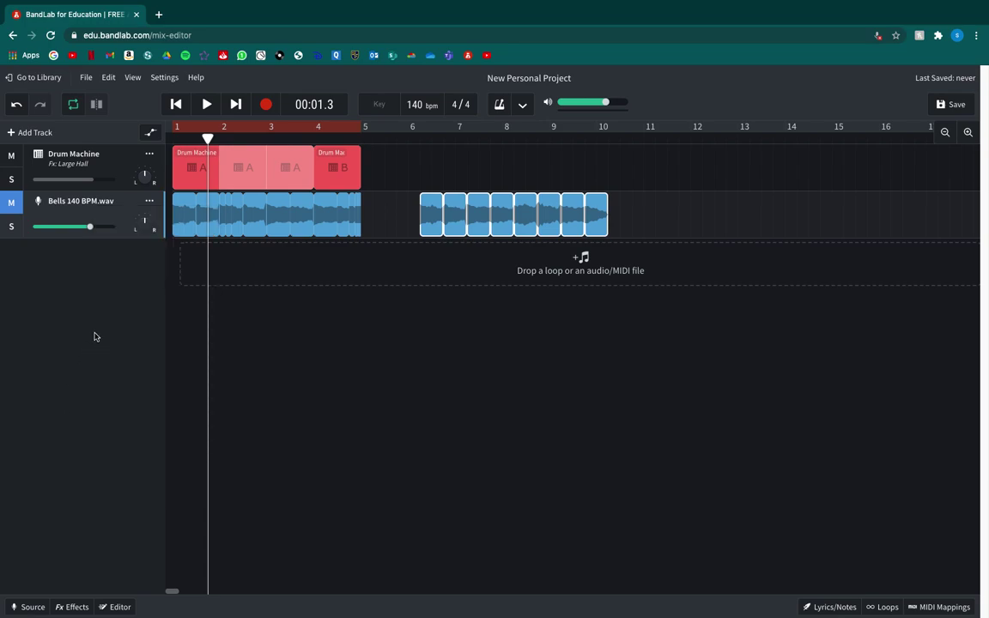
- Duplicate the Bells track and delete the rearranged slices in bars 1–4 of the copy
right_click(118, 202)
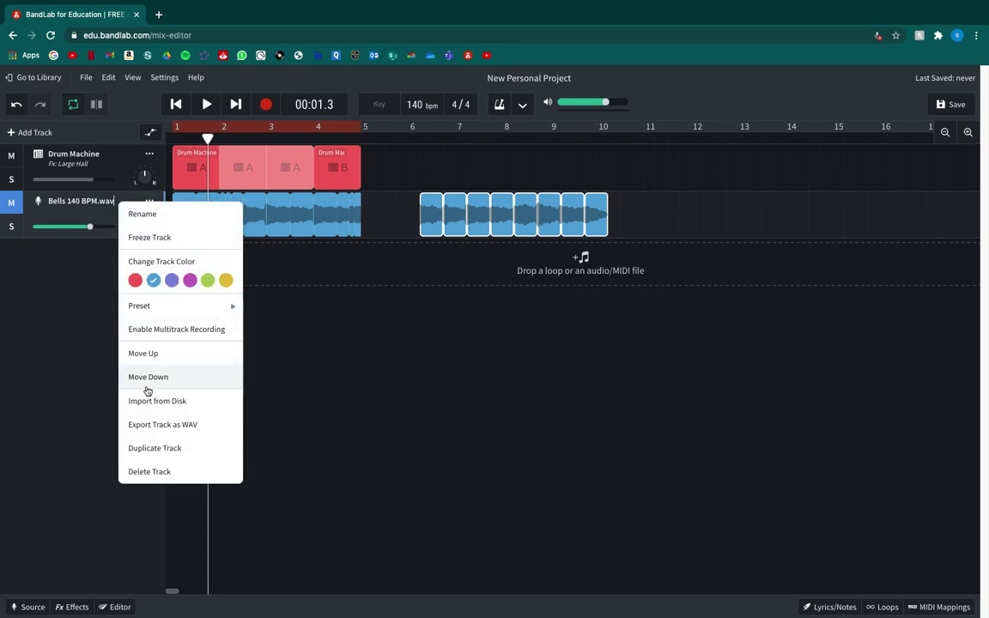
click(170, 453)
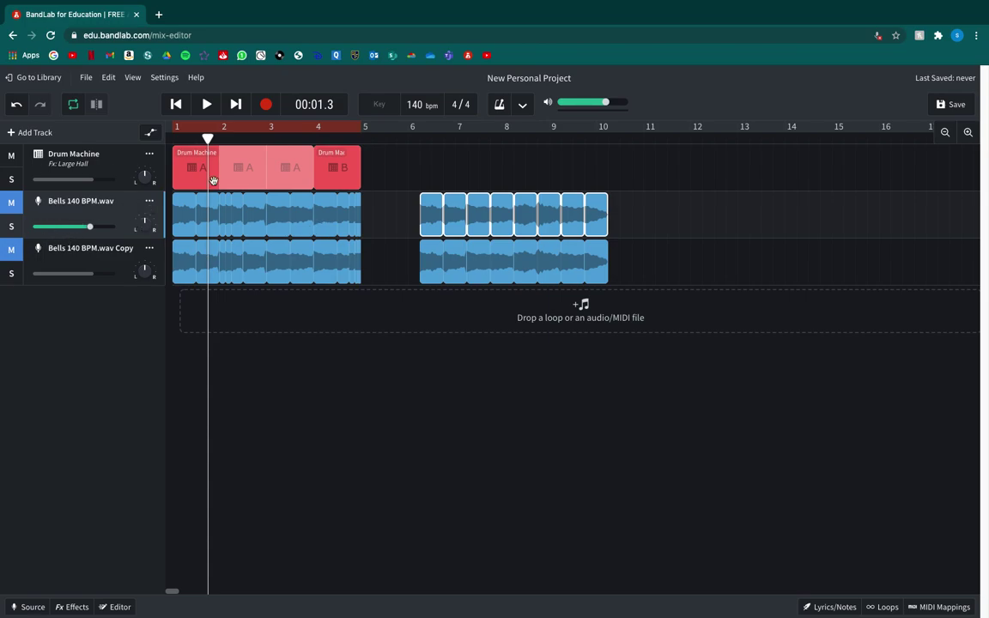
click(342, 259)
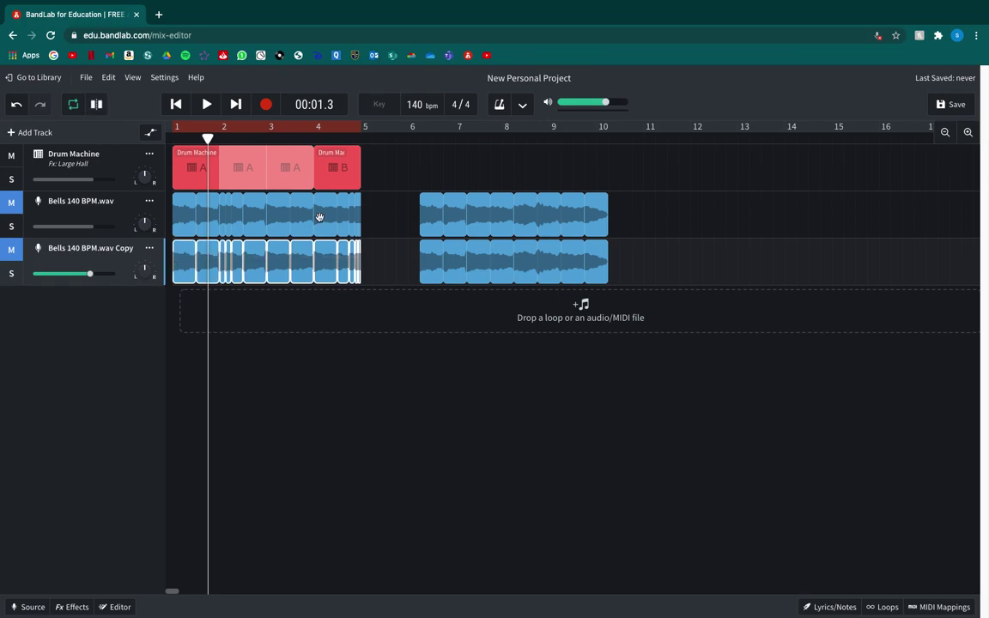
key(Delete)
- Turn off the cycle, unmute the copied Bells track, and play its original slices from around bar 6
drag(408, 272, 632, 272)
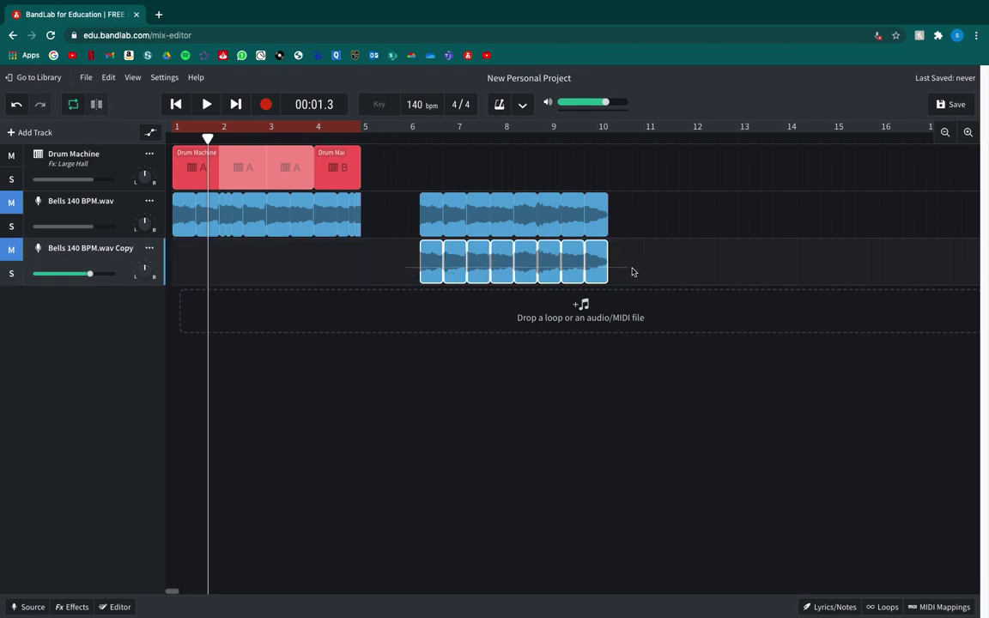
key(c)
click(416, 136)
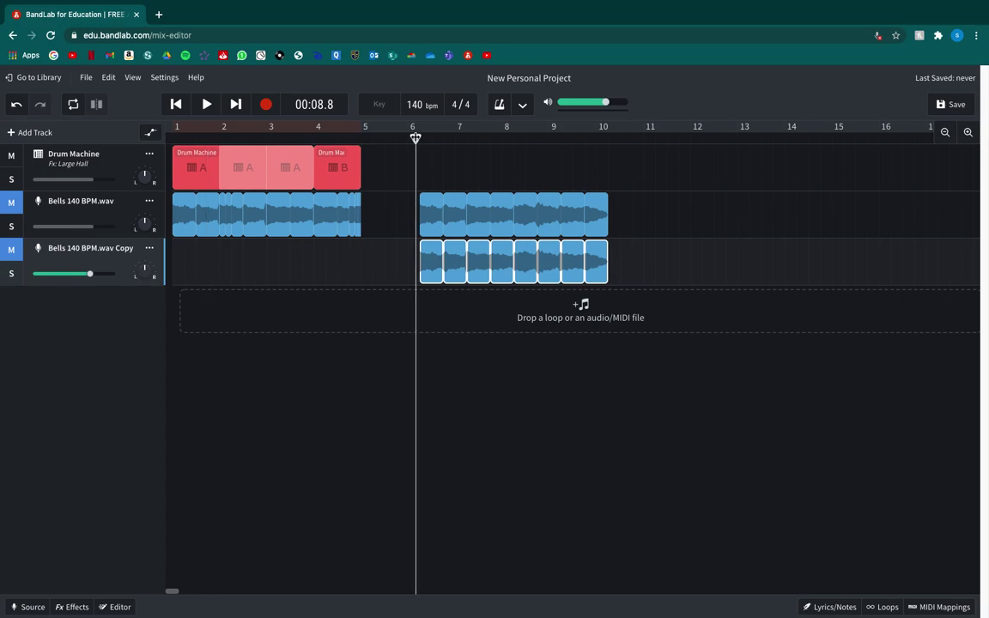
key(space)
key(space)
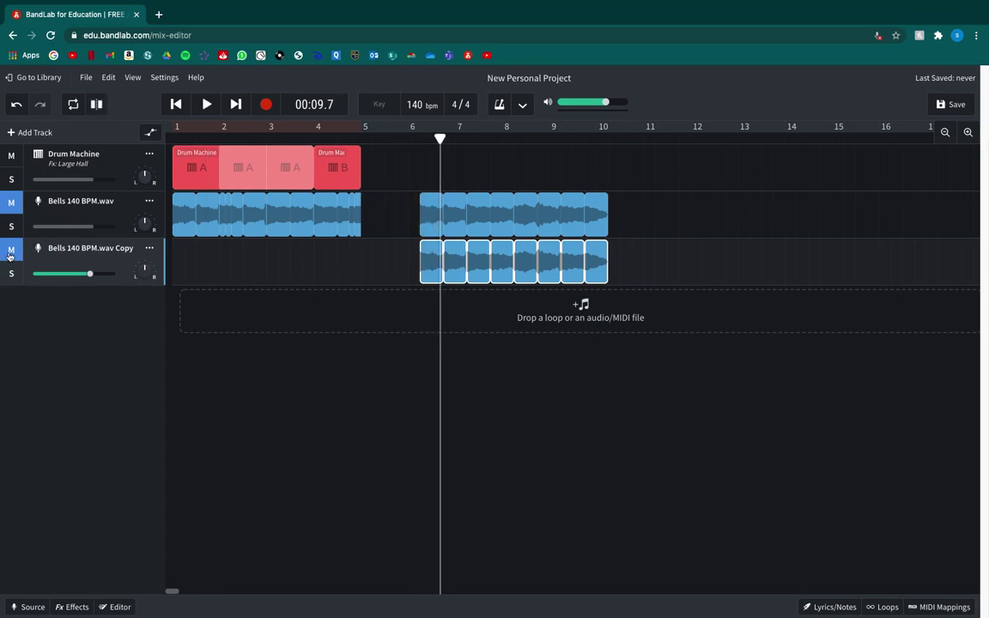
click(9, 253)
click(415, 137)
key(space)
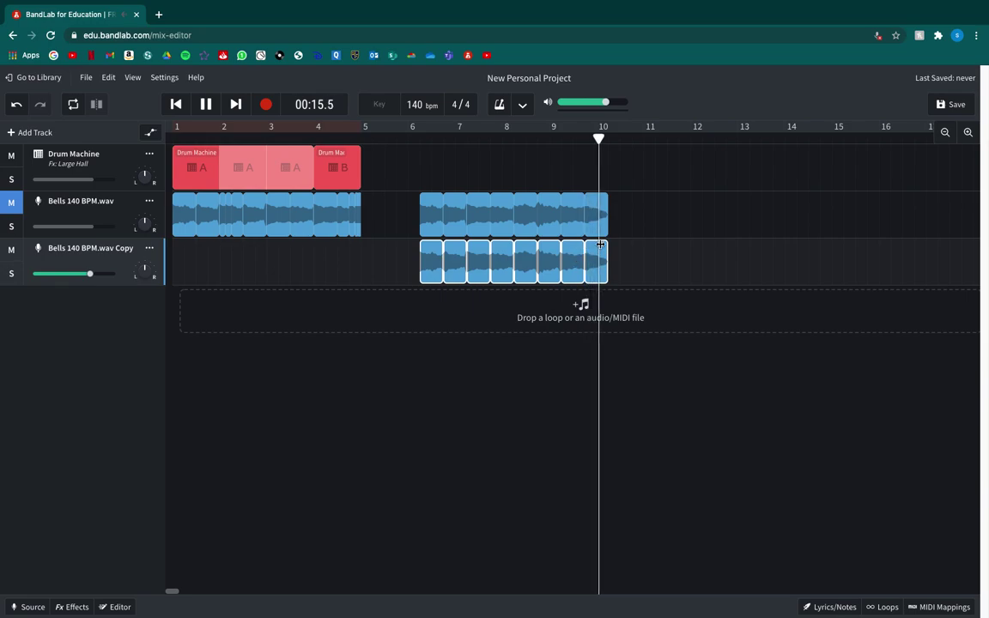
key(ctrl+j)
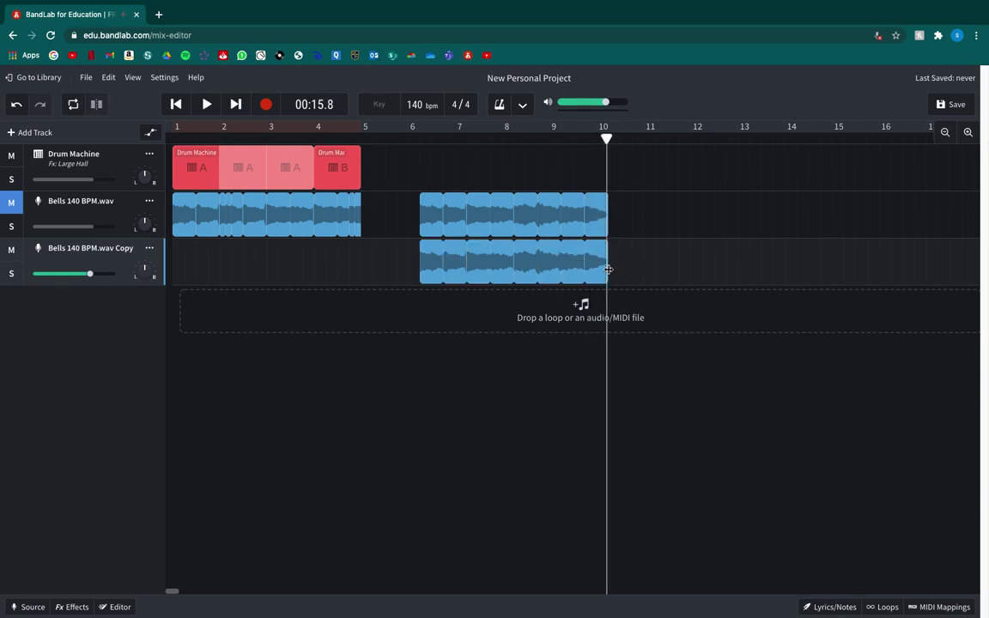
- Try to place the last three original slices of the copied Bells track in reverse order from bar 1, undoing each placement
drag(598, 268, 186, 275)
drag(572, 263, 207, 281)
drag(551, 274, 236, 272)
key(ctrl+z)
key(ctrl+z)
key(ctrl+z)
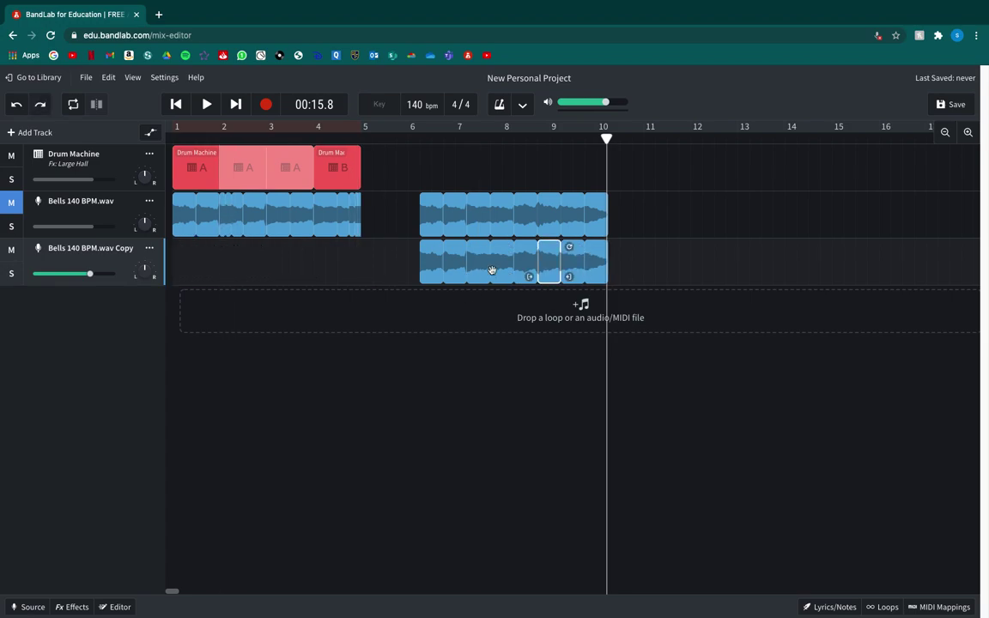
- Move the original Bells slices on both tracks about one bar earlier, so they start just after bar 5 begins
click(596, 265)
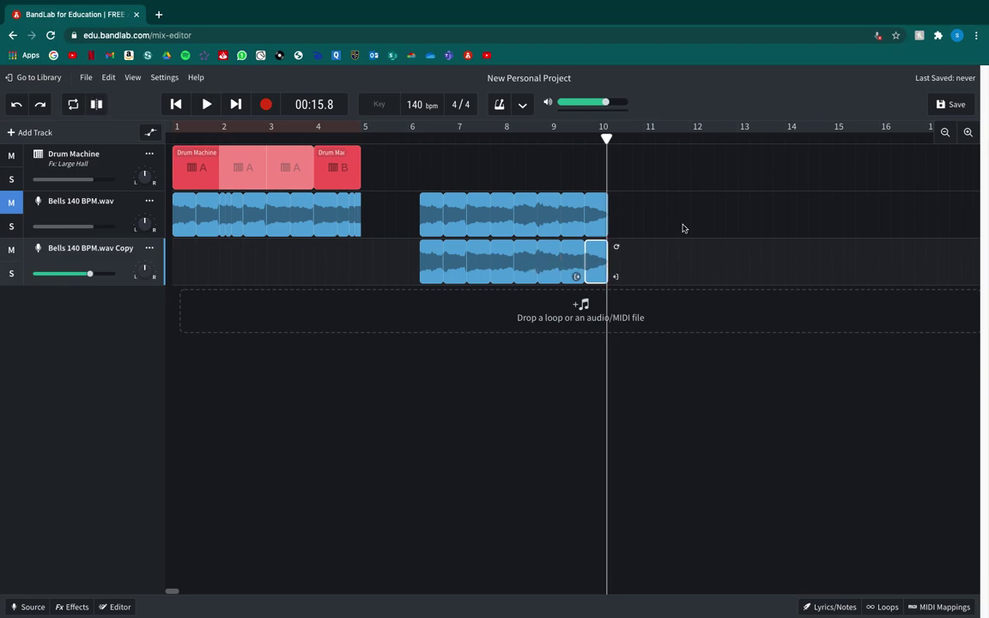
key(ctrl+equal)
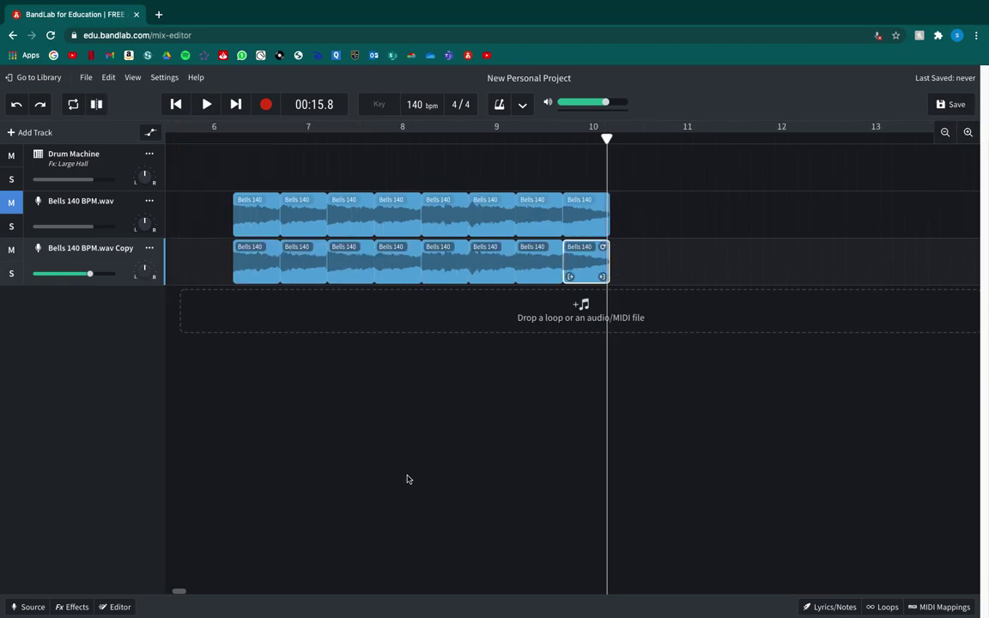
drag(180, 592, 158, 595)
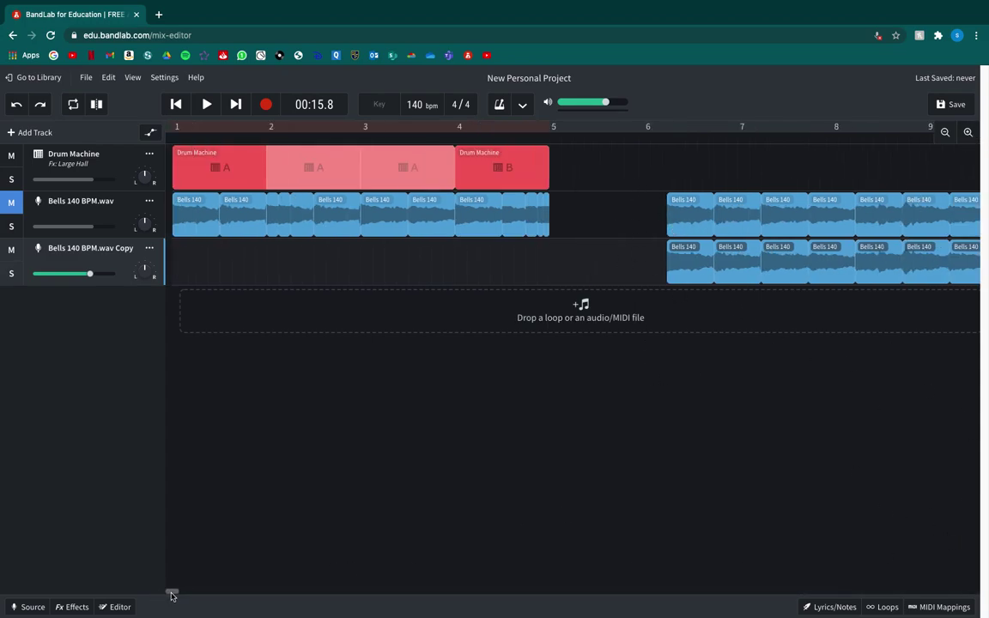
drag(172, 593, 182, 592)
click(440, 136)
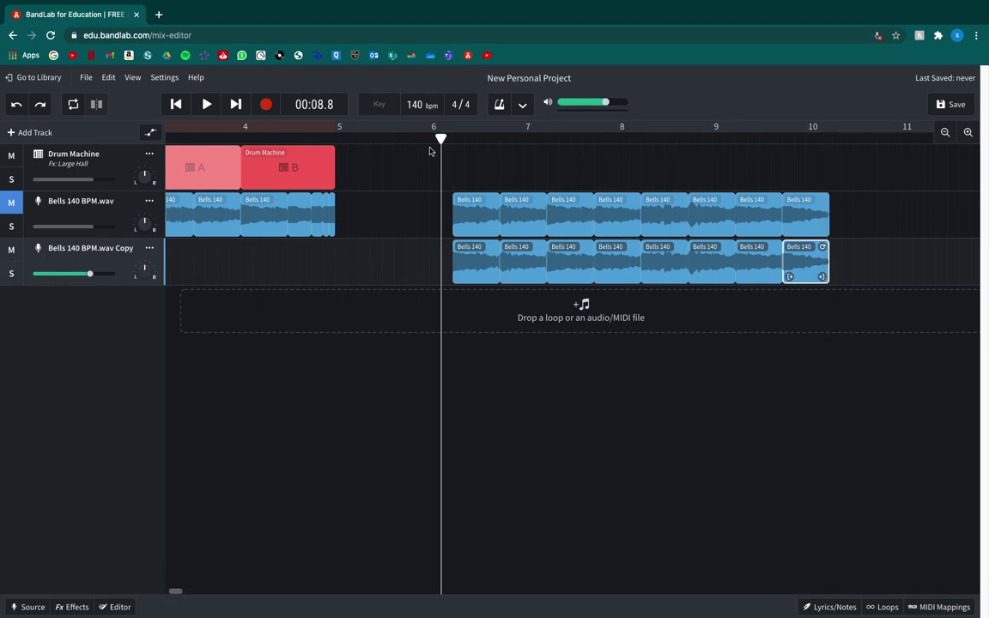
drag(381, 140, 852, 277)
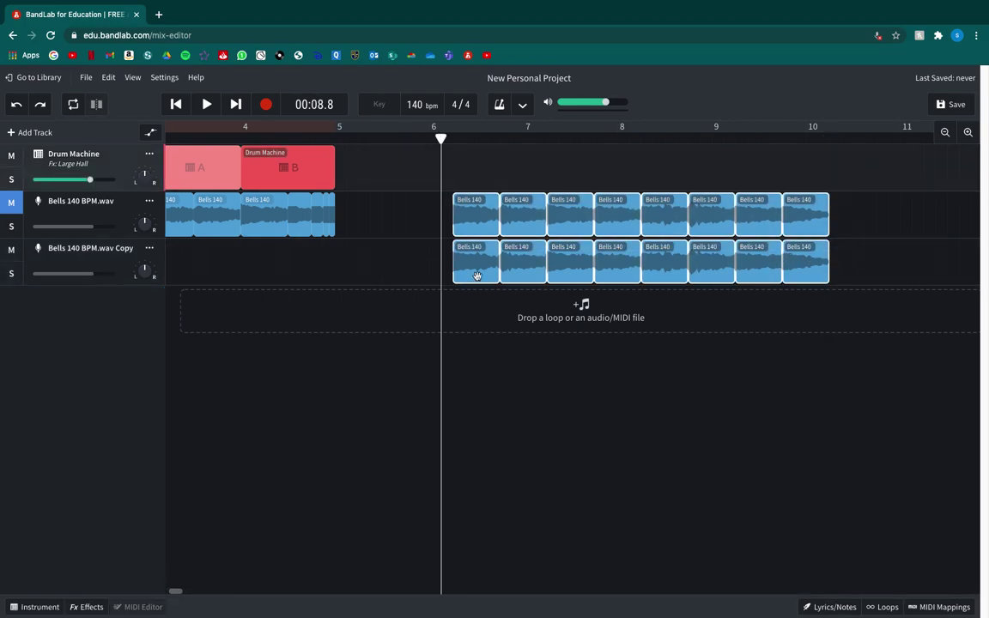
drag(464, 267, 382, 274)
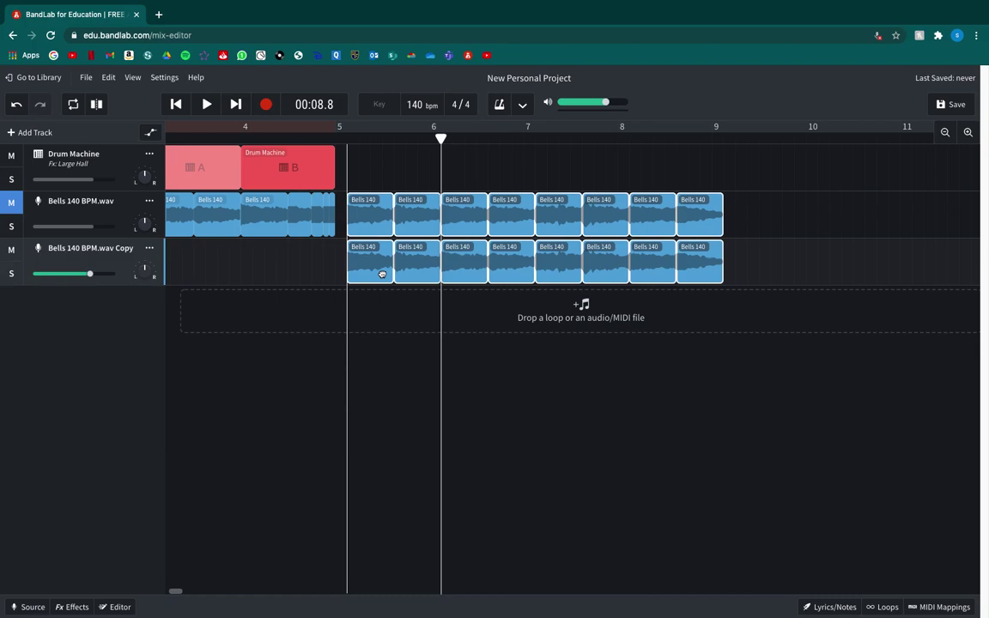
click(471, 384)
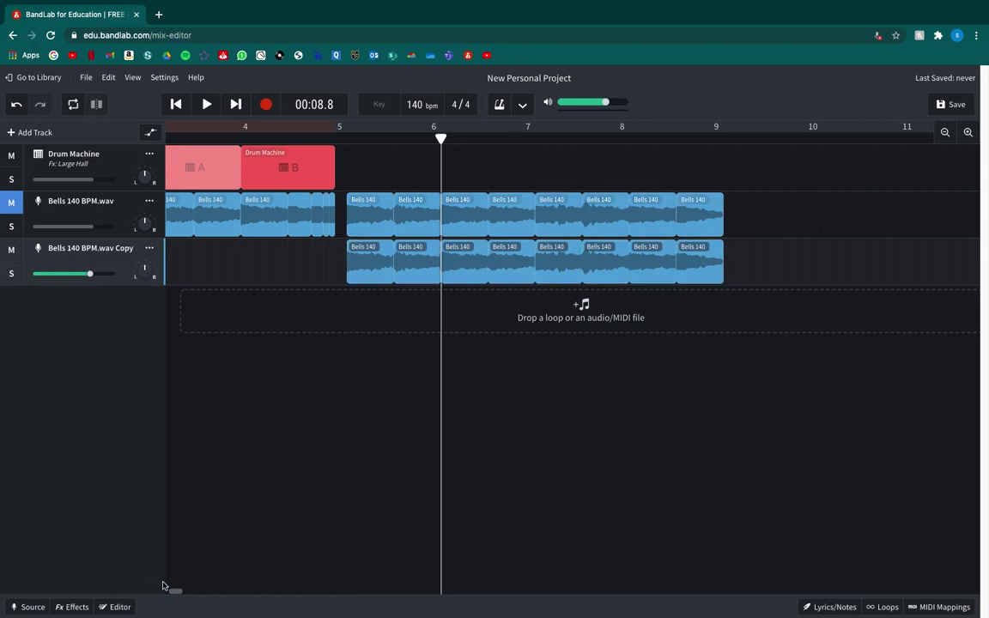
drag(172, 591, 110, 592)
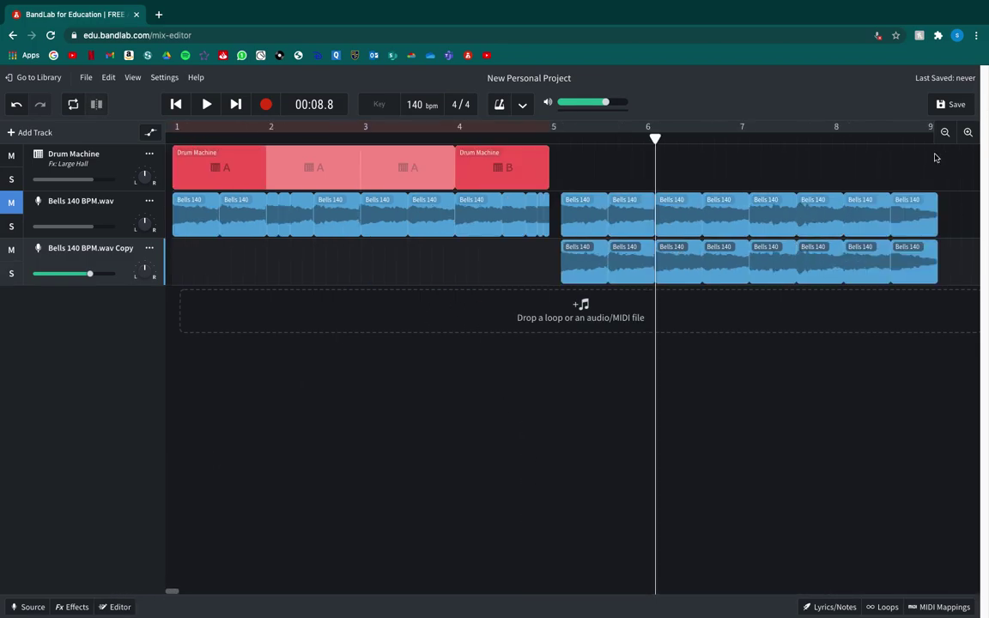
- Fill bars 1–4 of the copied Bells track with its half-bar slices in reverse order, starting with the last slice
drag(907, 265, 192, 275)
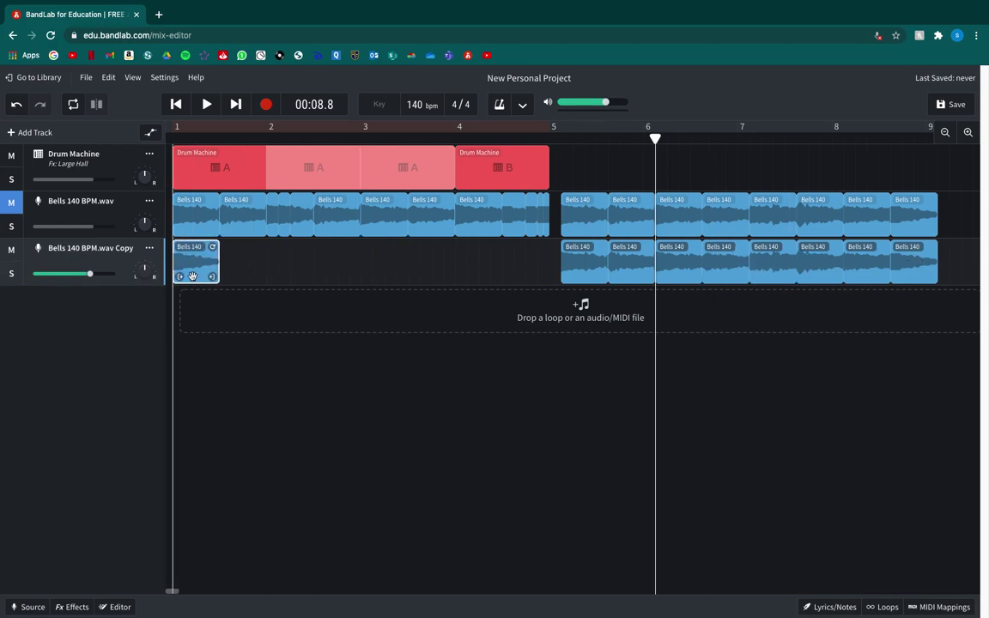
drag(882, 269, 259, 274)
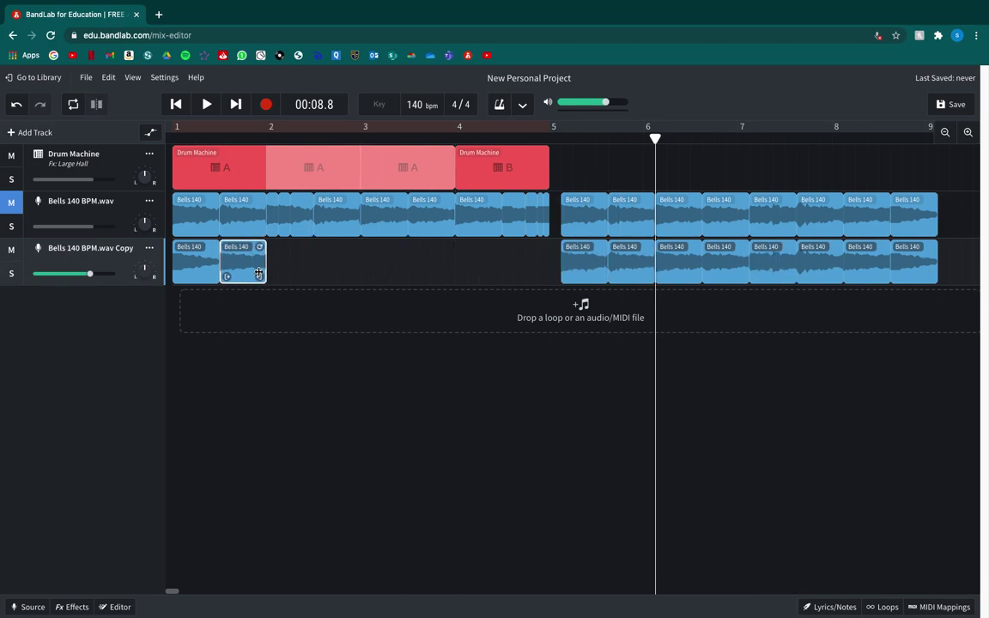
drag(807, 267, 302, 269)
drag(762, 257, 322, 290)
drag(660, 283, 439, 268)
key(Delete)
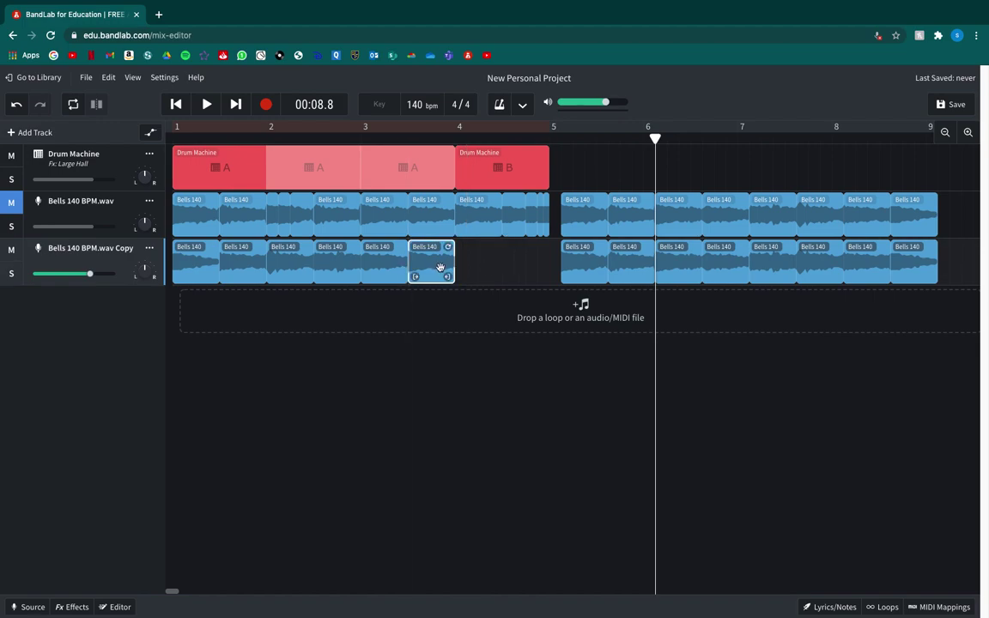
drag(616, 273, 522, 270)
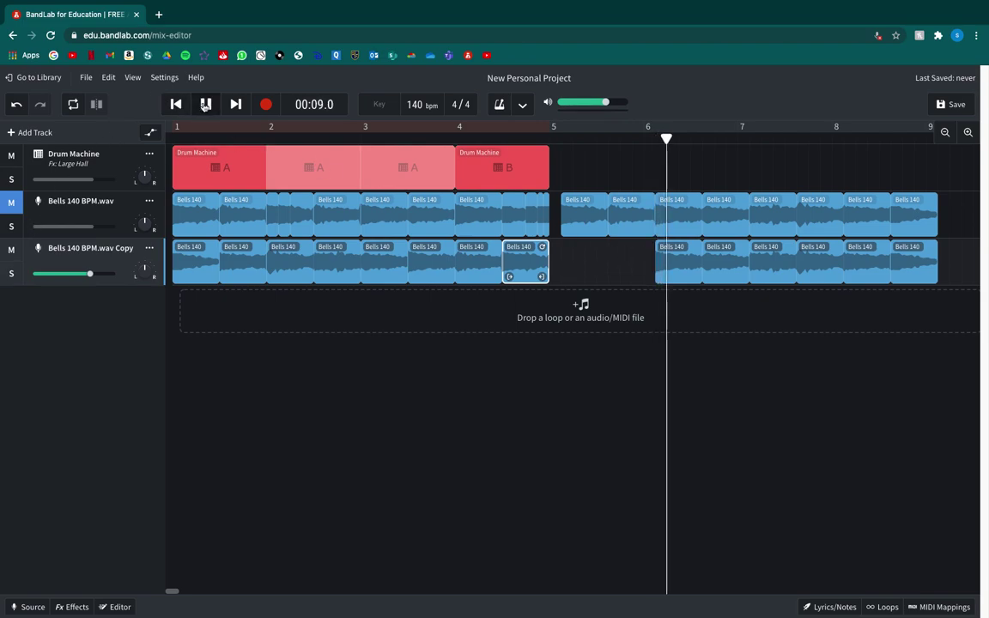
- Turn on the cycle over bars 1–4 and play the reversed Bells pattern with the drums from the start
click(212, 123)
click(207, 104)
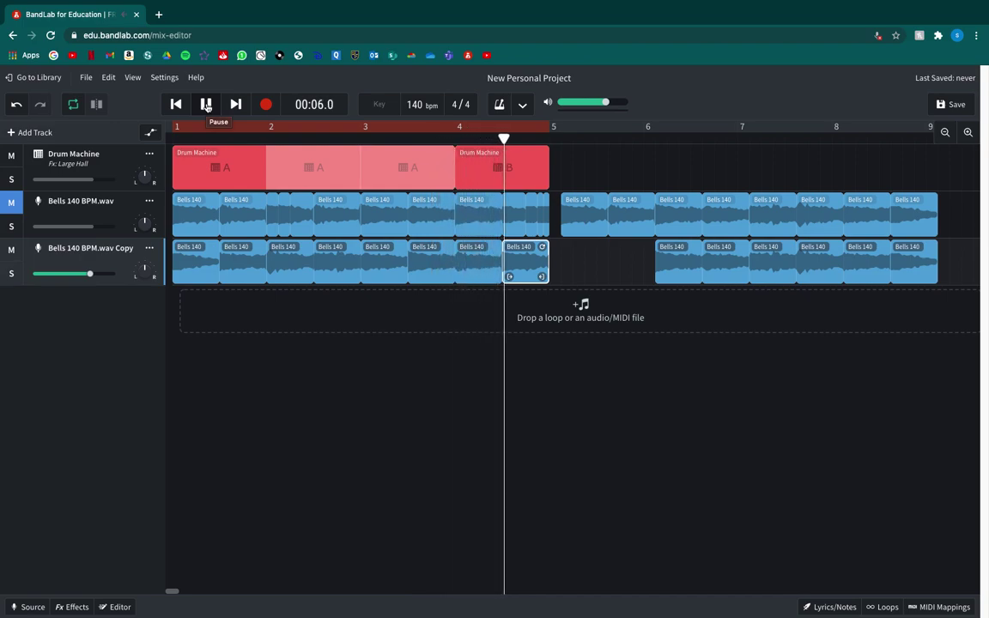
click(206, 105)
drag(581, 271, 191, 270)
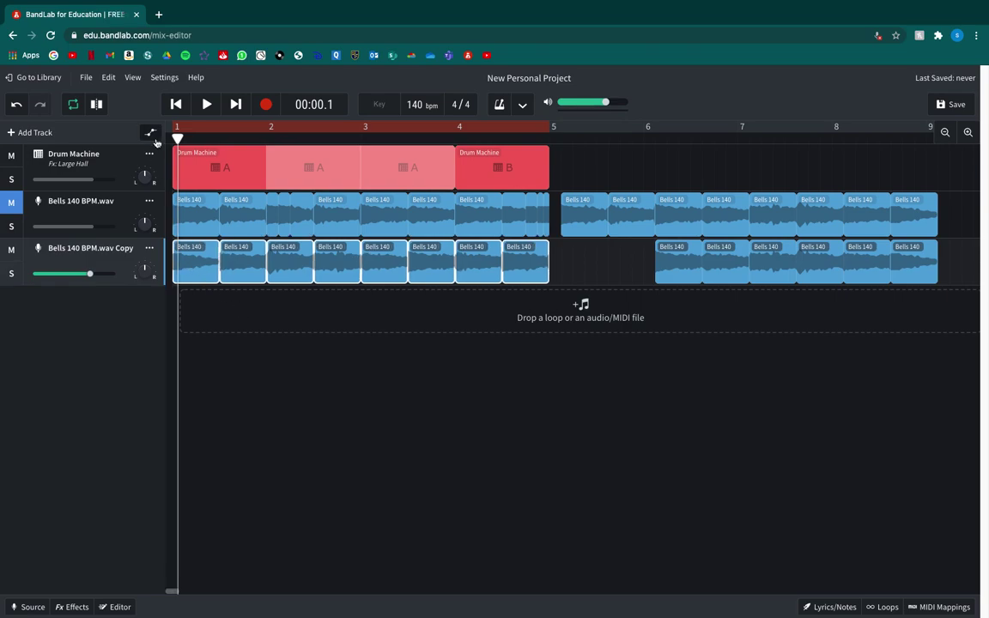
click(567, 275)
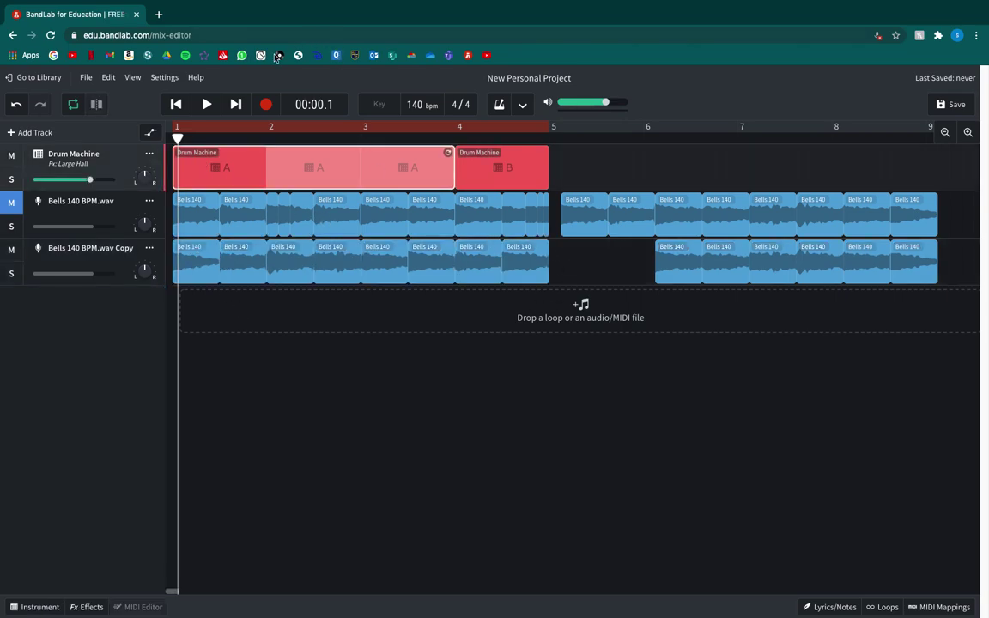
click(176, 104)
click(206, 104)
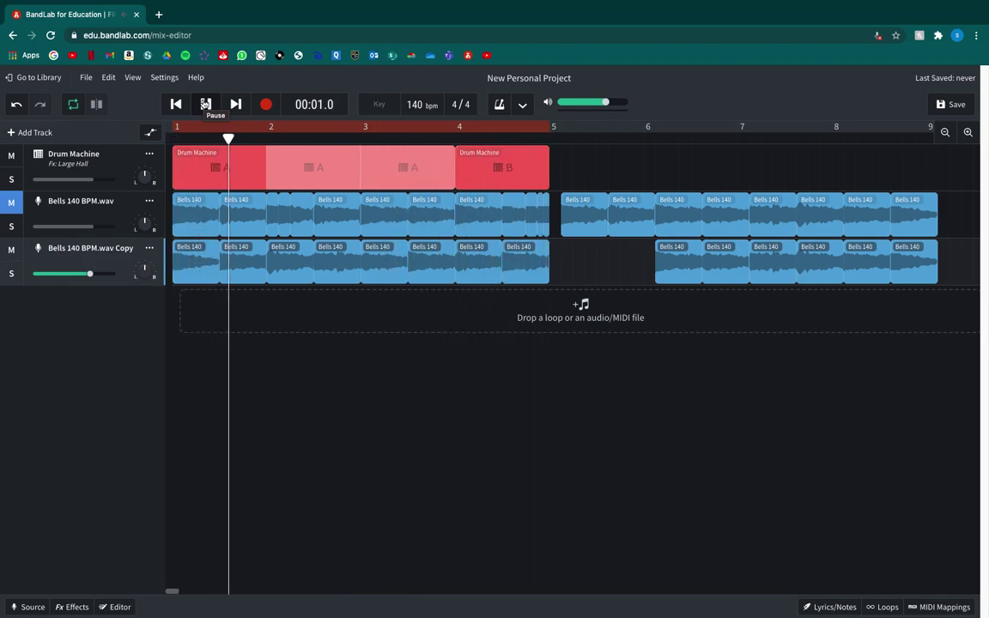
click(204, 104)
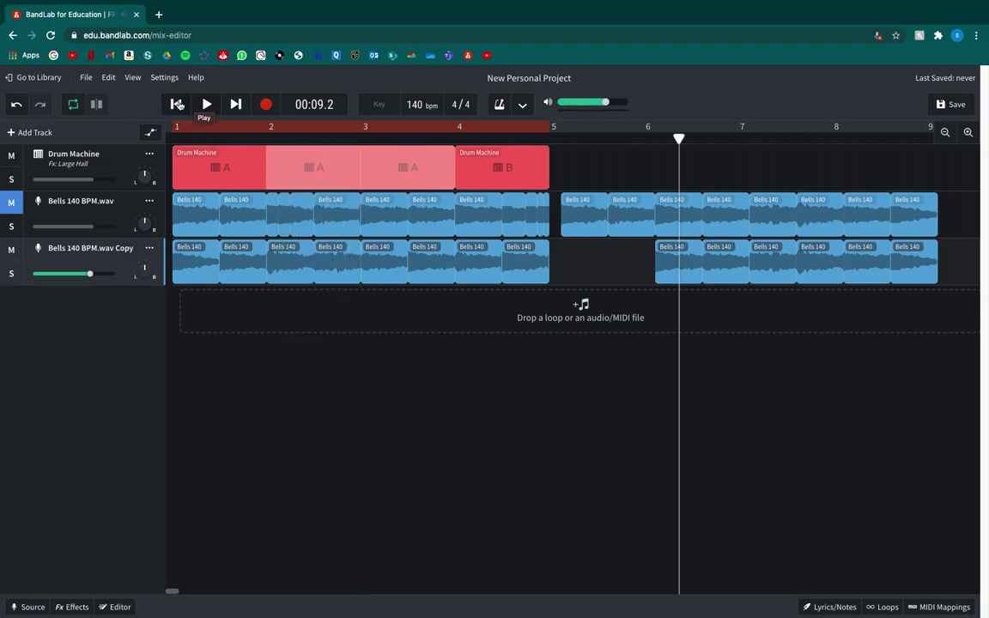
click(177, 103)
click(202, 104)
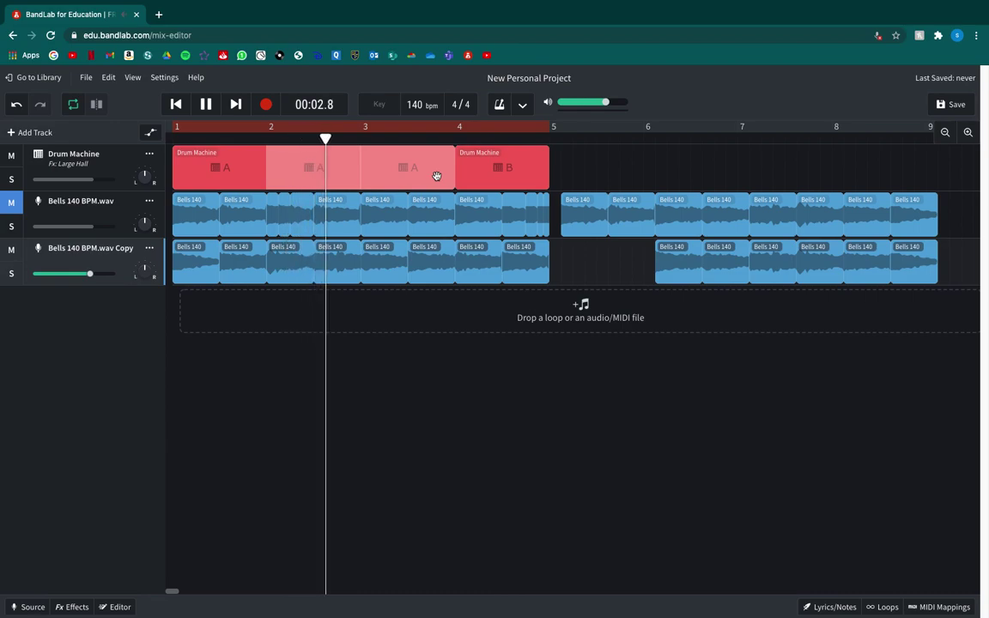
key(space)
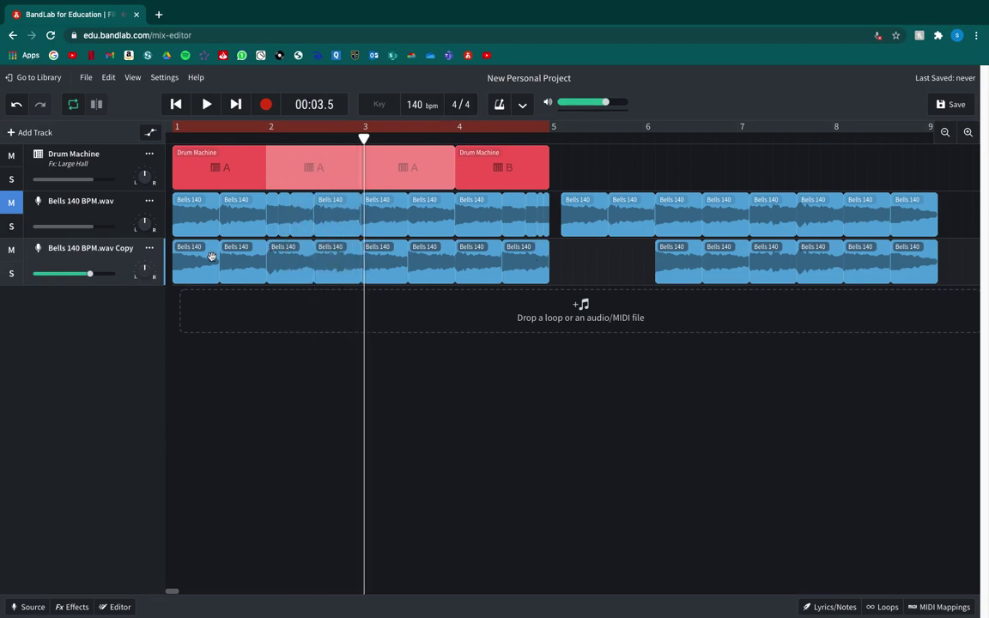
- Replace the copied Bells track's slices in bars 3–4 with a repeat of its slices from bars 1–2
drag(566, 267, 388, 274)
key(Delete)
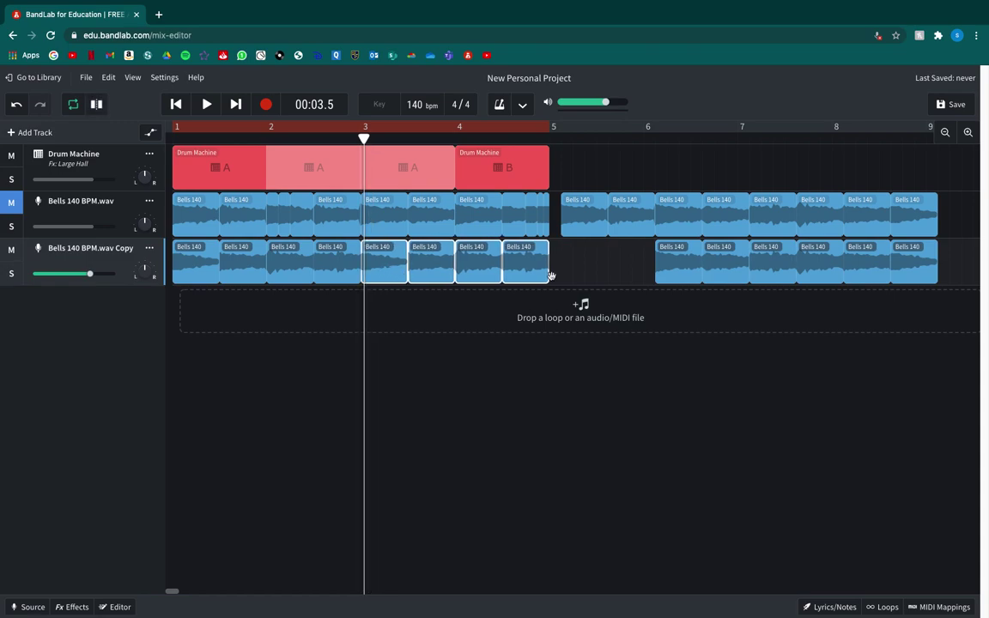
- Play the repeated two-bar Bells pattern with the drums from the start of the project
click(568, 276)
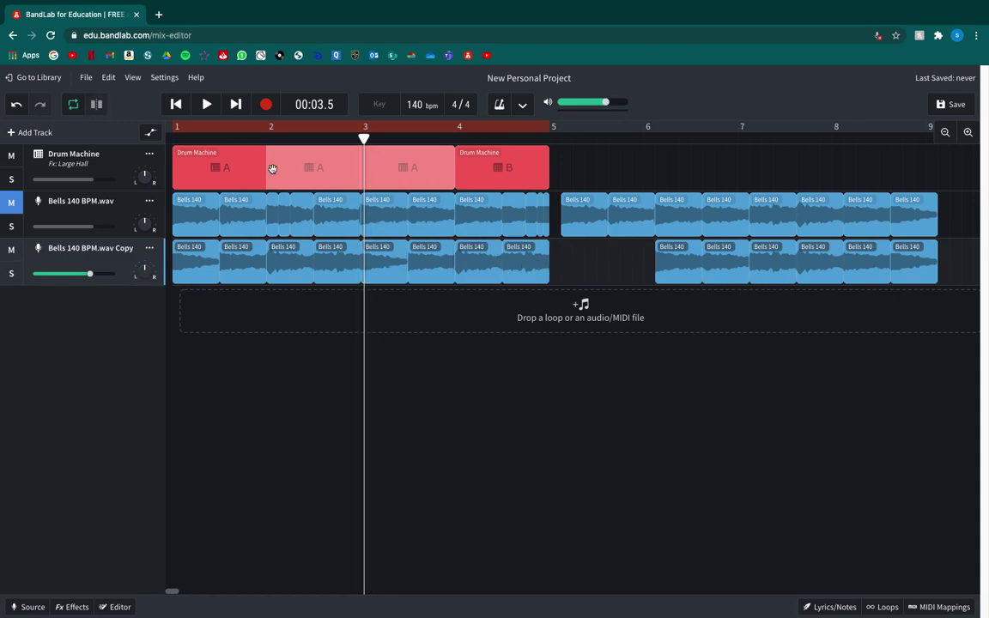
key(Return)
key(space)
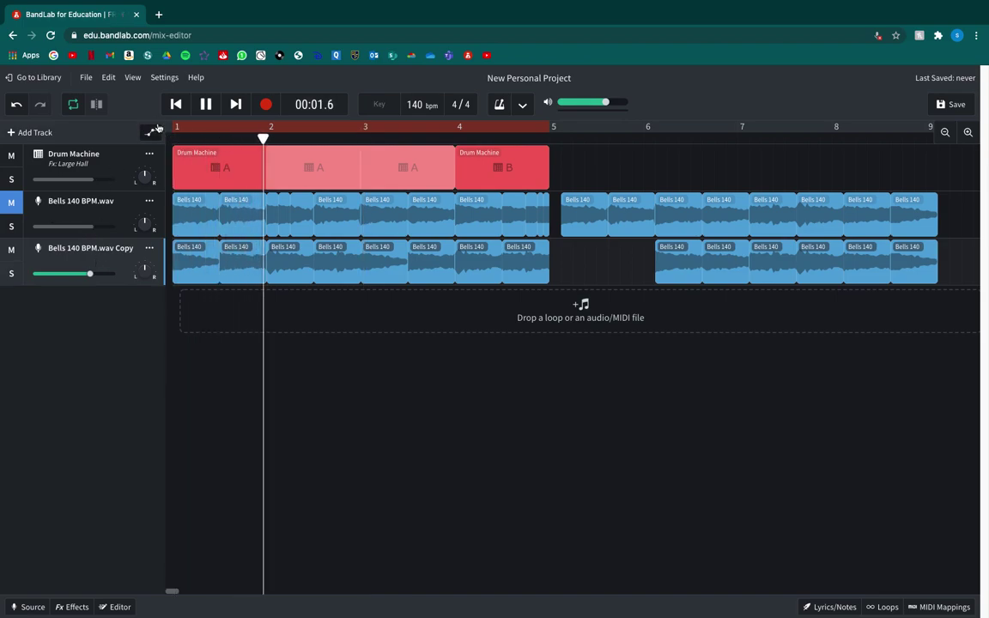
- Stop playback and open the bar 4 drum region's pattern B in the drum machine to review its beats
click(486, 164)
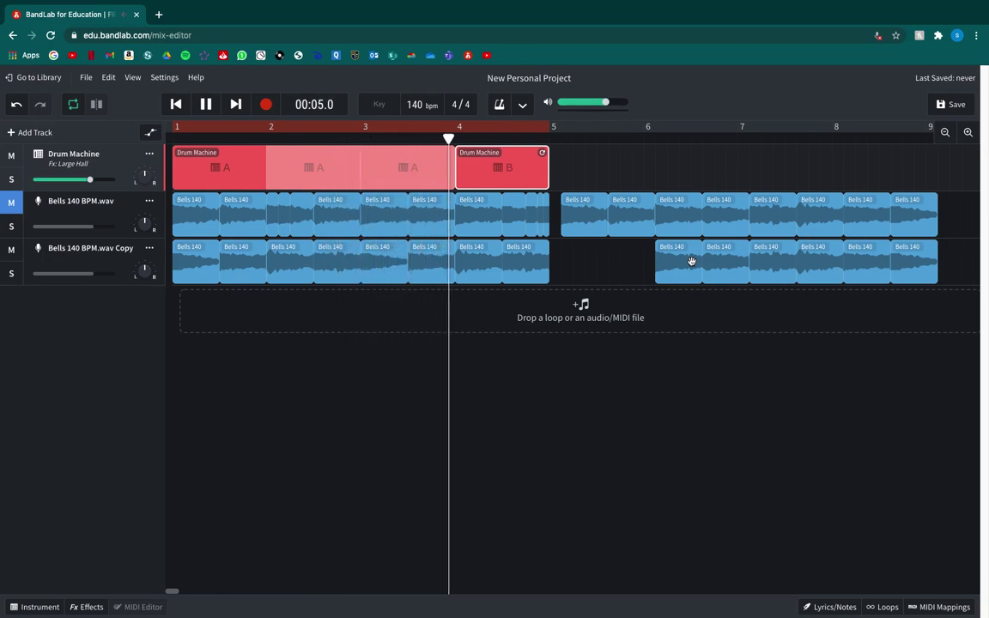
key(space)
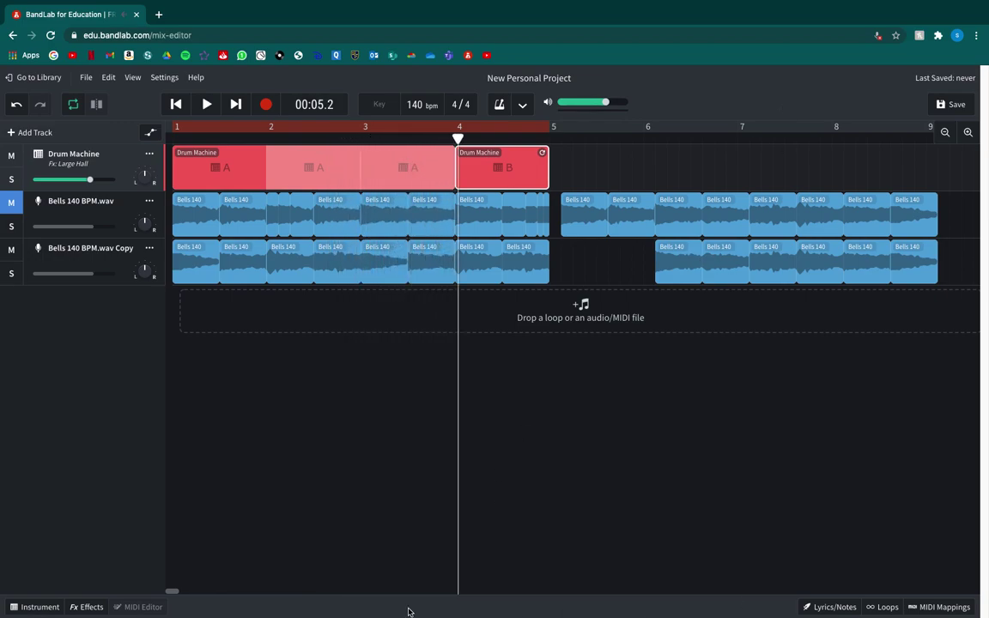
click(38, 607)
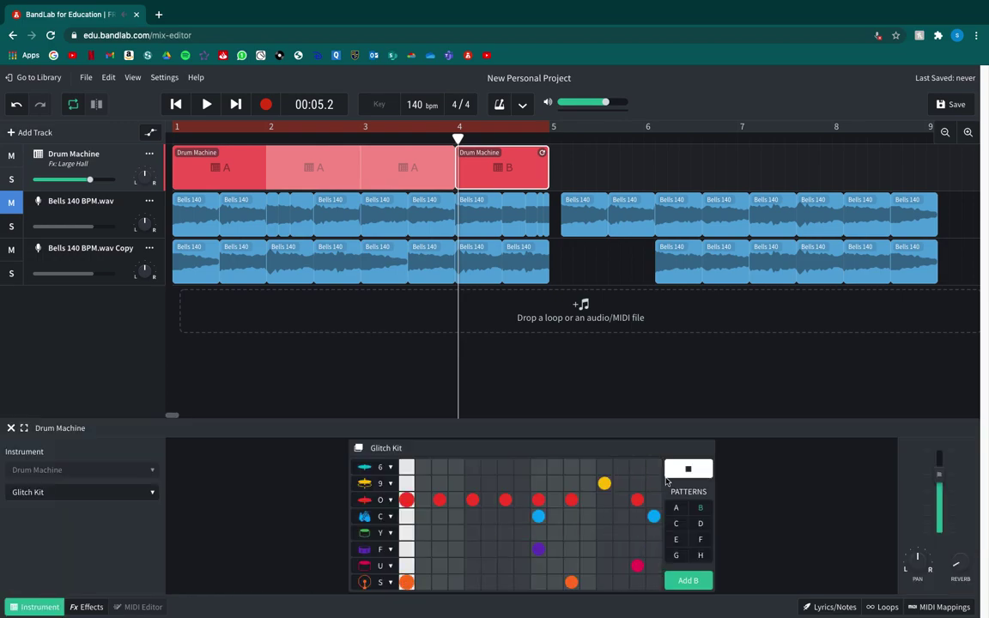
click(688, 469)
click(401, 366)
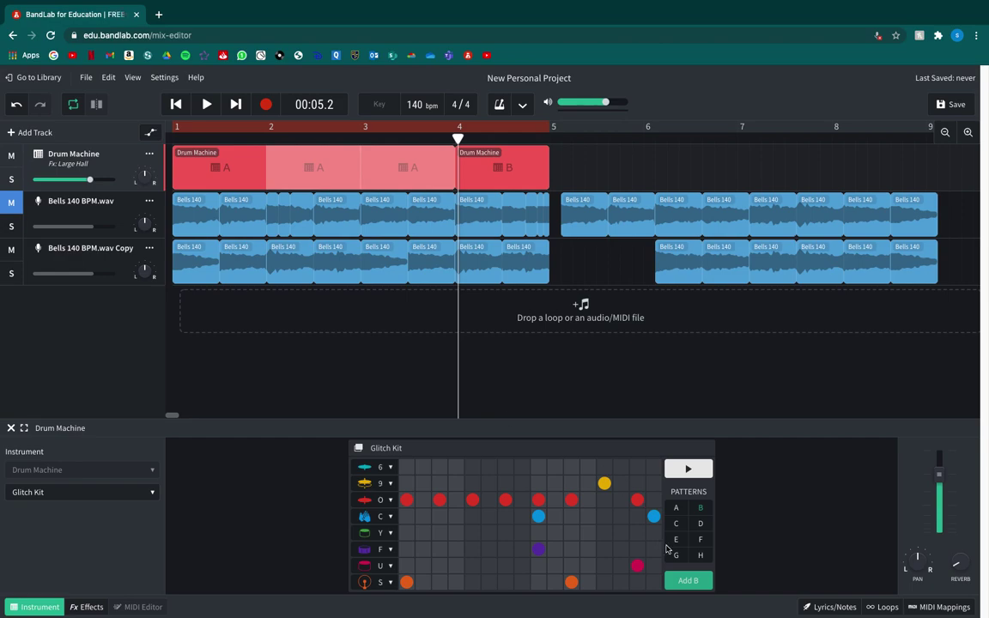
- Replace both Bells tracks with the imported Heart Guitar 127 BPM.wav audio, starting at bar 1
click(804, 612)
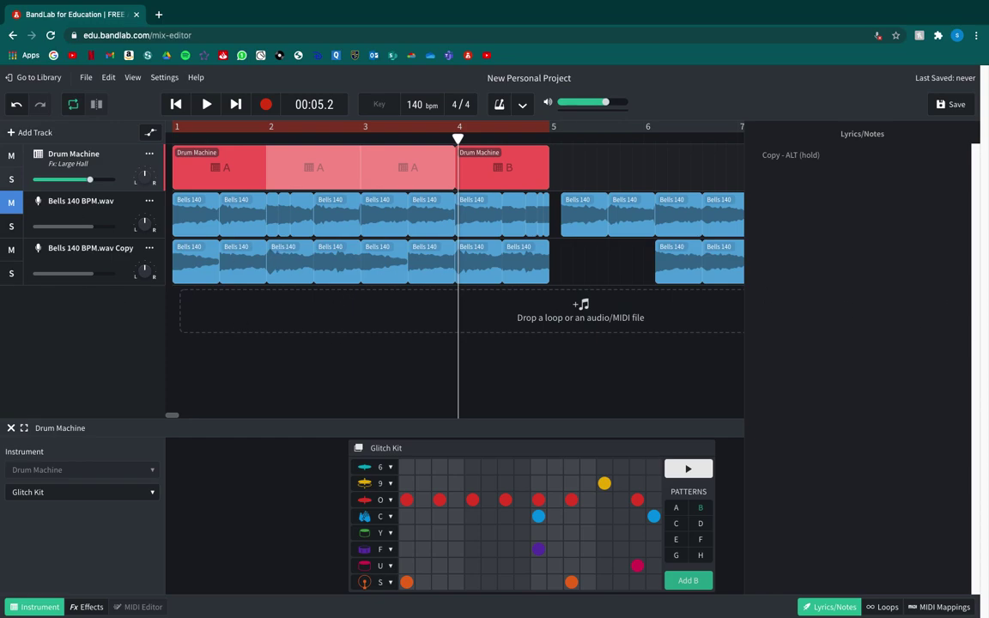
drag(0, 297, 254, 301)
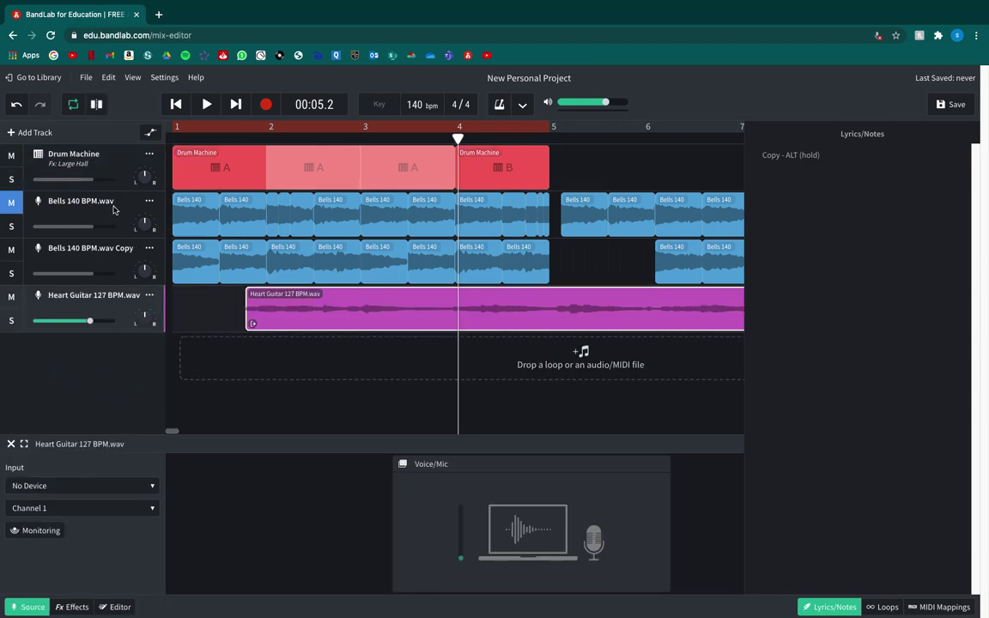
right_click(115, 210)
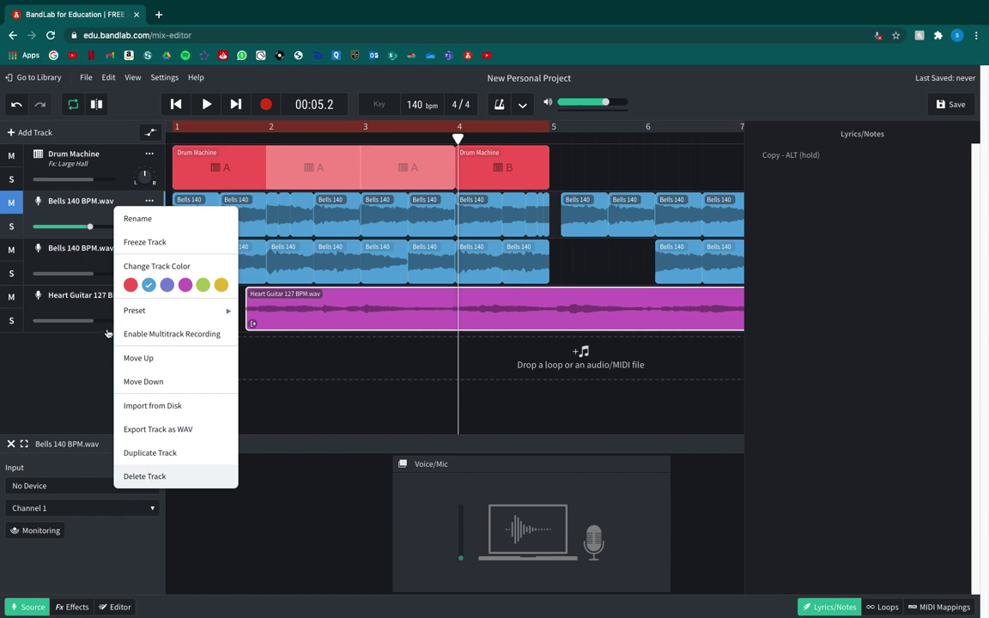
click(137, 476)
right_click(115, 201)
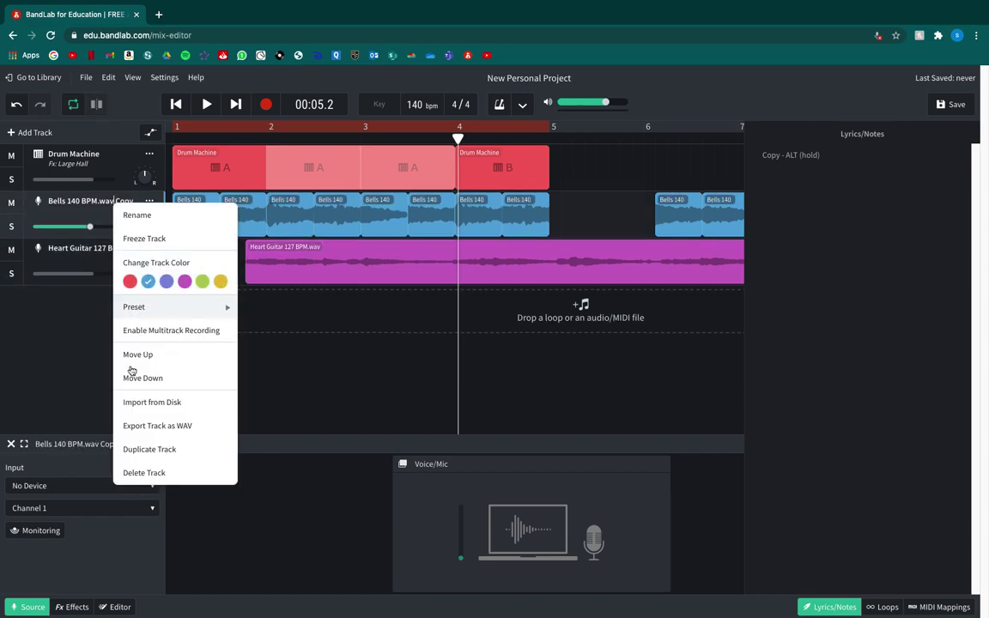
click(138, 472)
drag(250, 225, 178, 225)
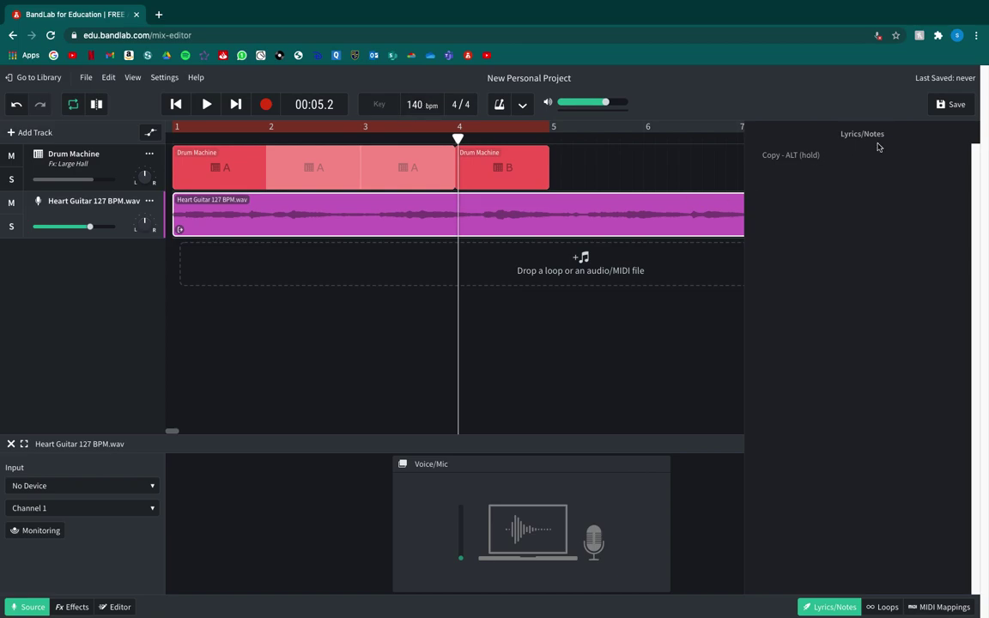
click(830, 607)
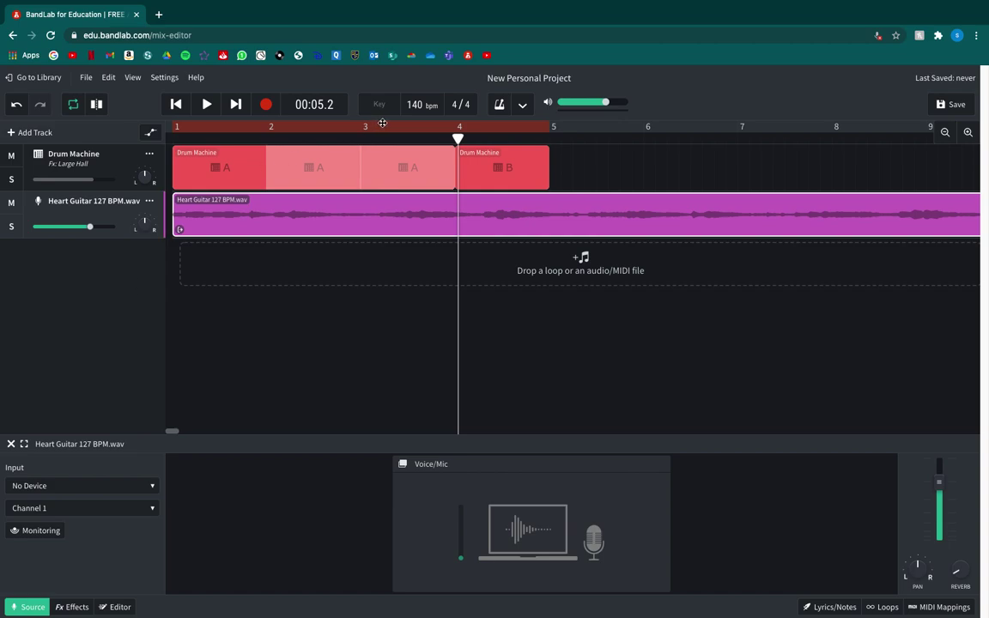
- Set the project tempo to 127 bpm without adjusting the existing audio regions
click(420, 105)
text(127)
key(Return)
click(376, 372)
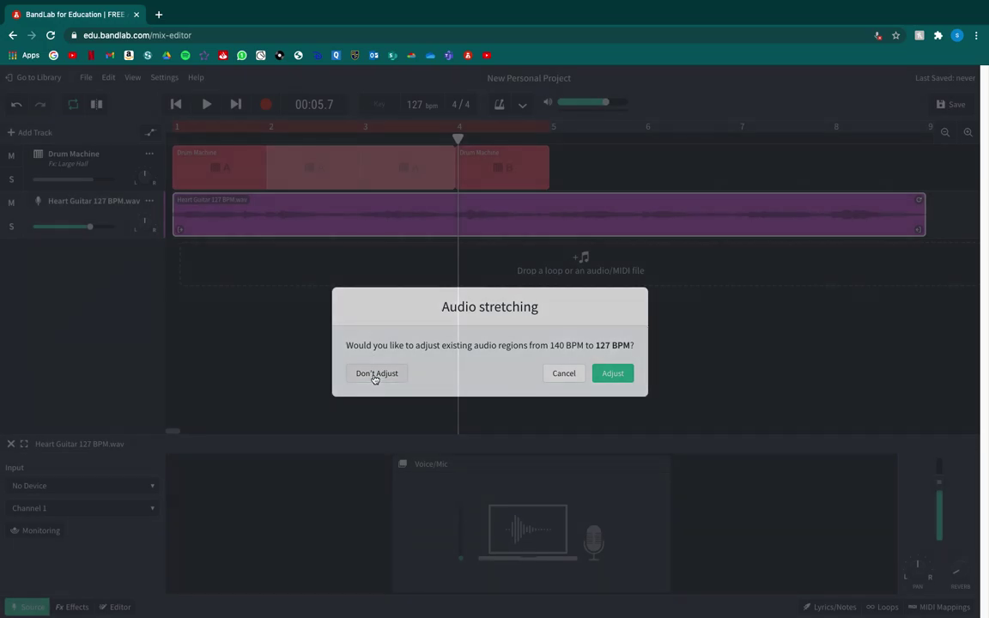
- Copy the four-bar drum pattern into bars 5–8 and extend the cycle to cover bars 1–8
click(399, 159)
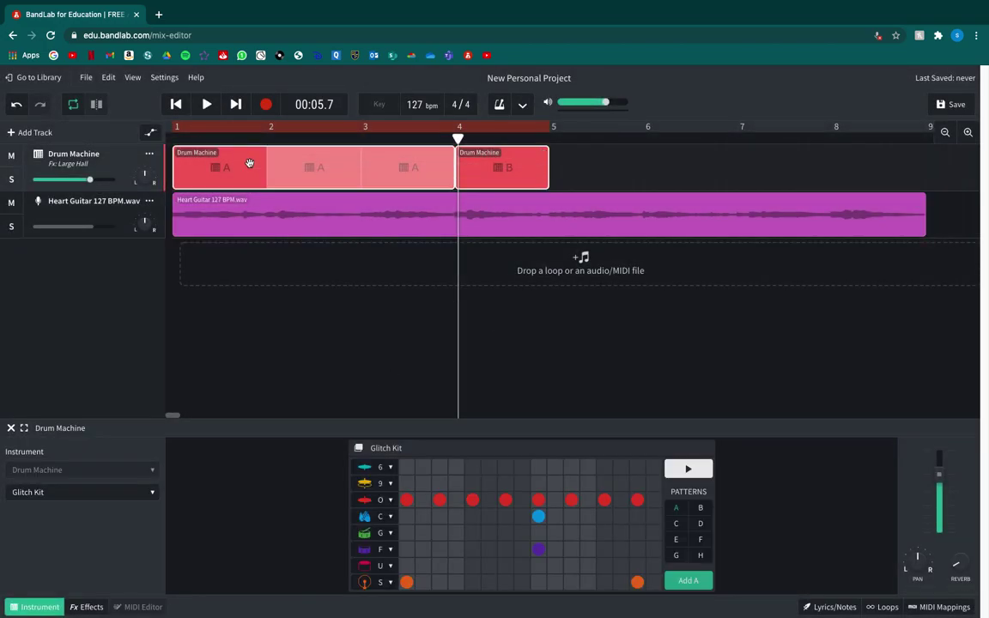
drag(243, 166, 622, 165)
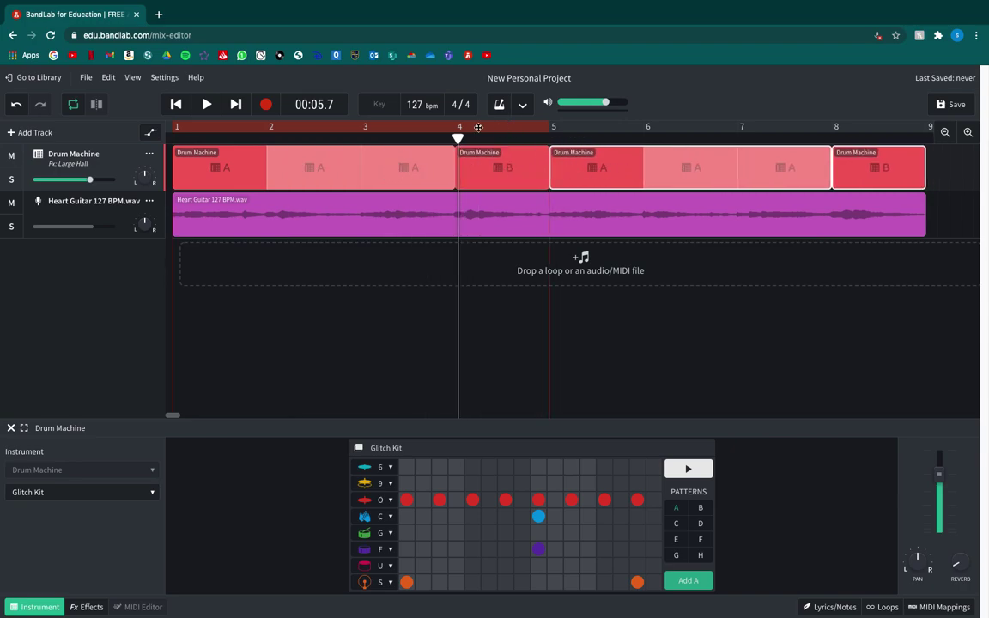
drag(176, 126, 889, 136)
key(space)
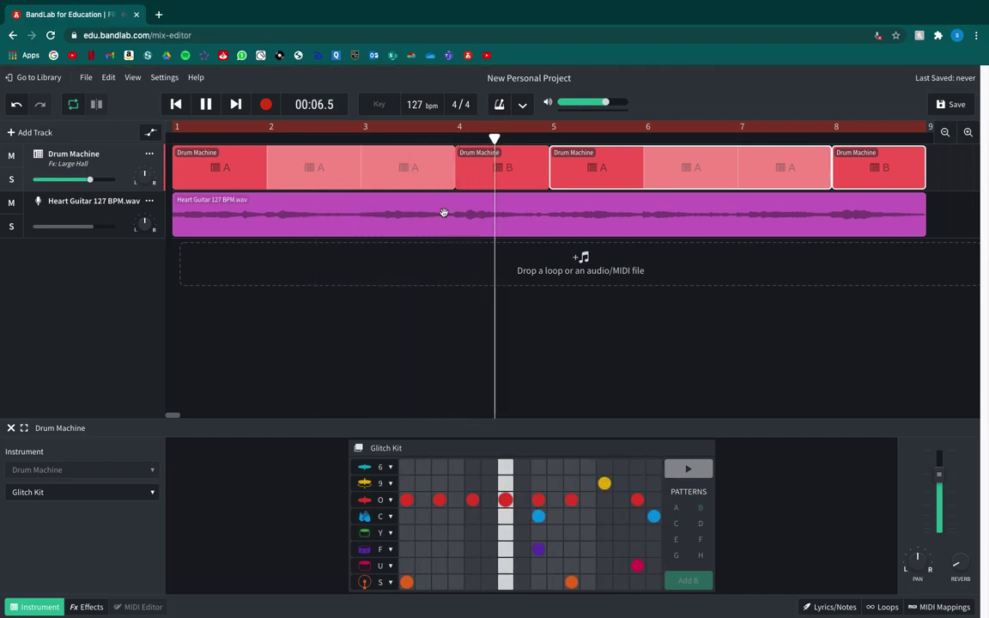
key(space)
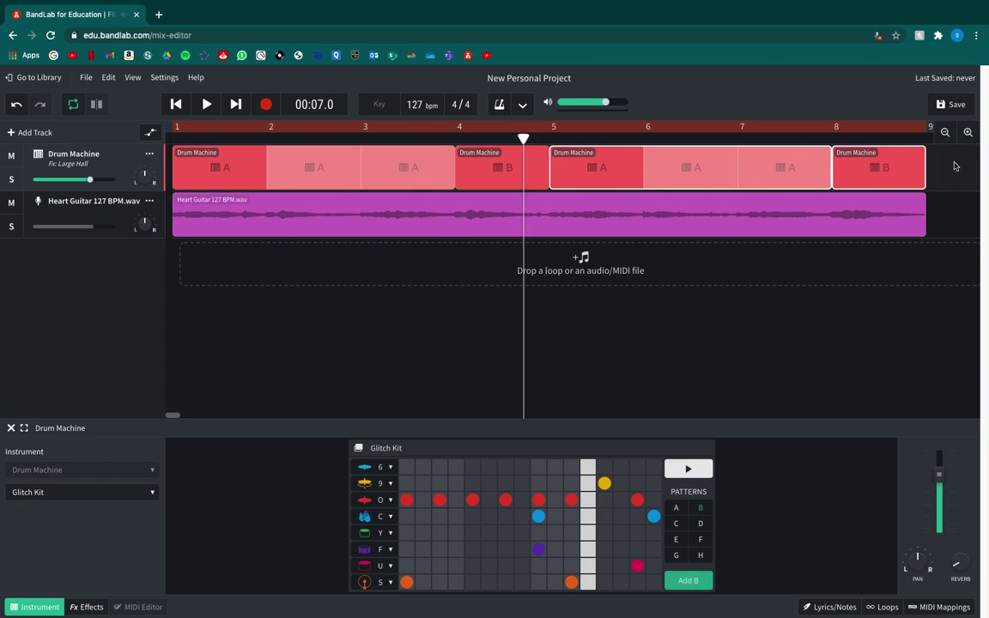
- Split the Heart Guitar region at the starts of bars 2 and 3
click(945, 132)
click(944, 132)
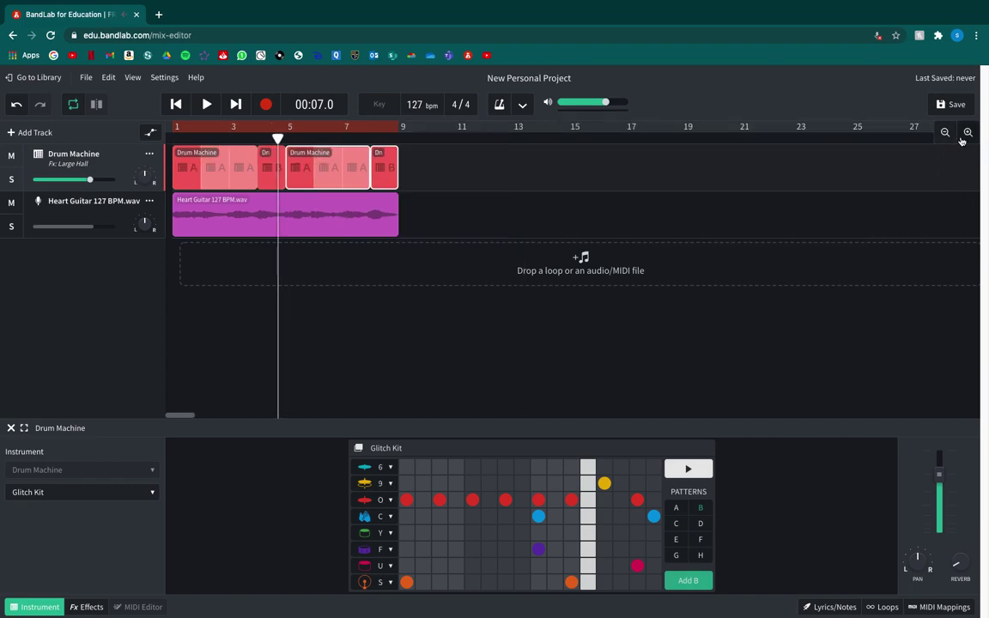
scroll(361, 149, up, 2)
click(177, 104)
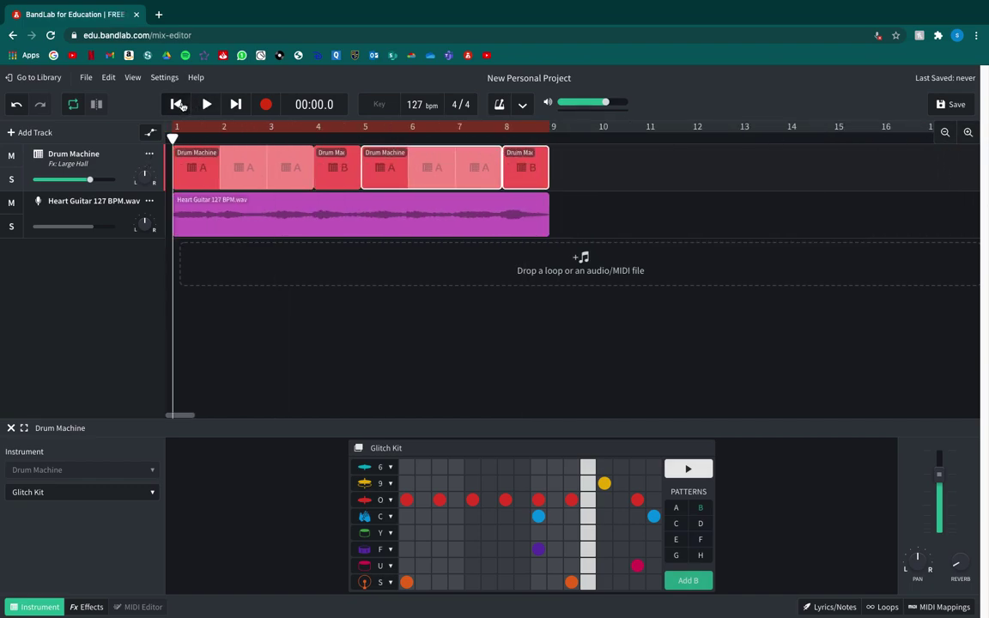
key(space)
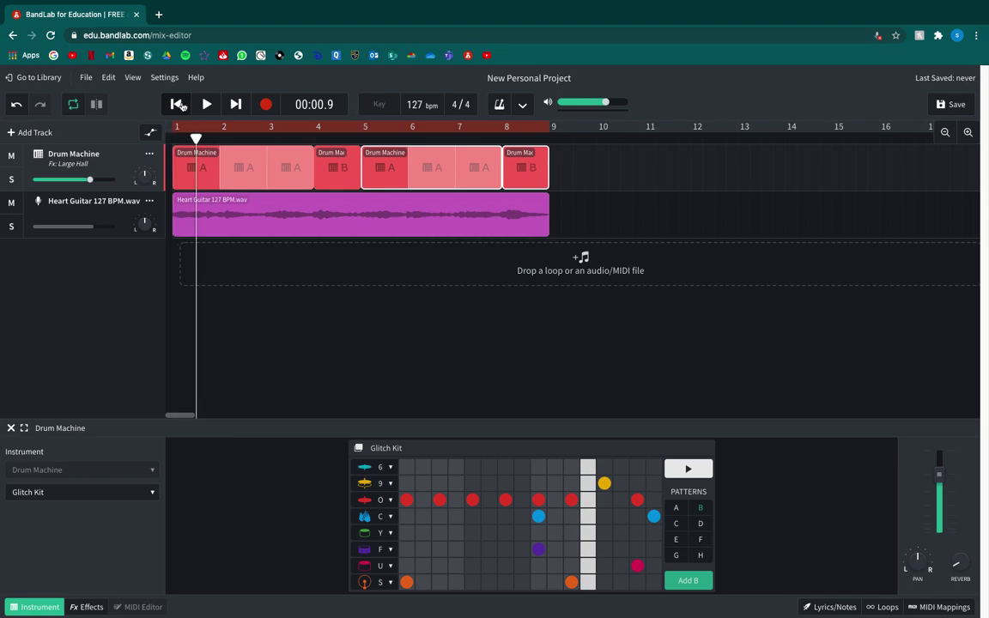
click(178, 104)
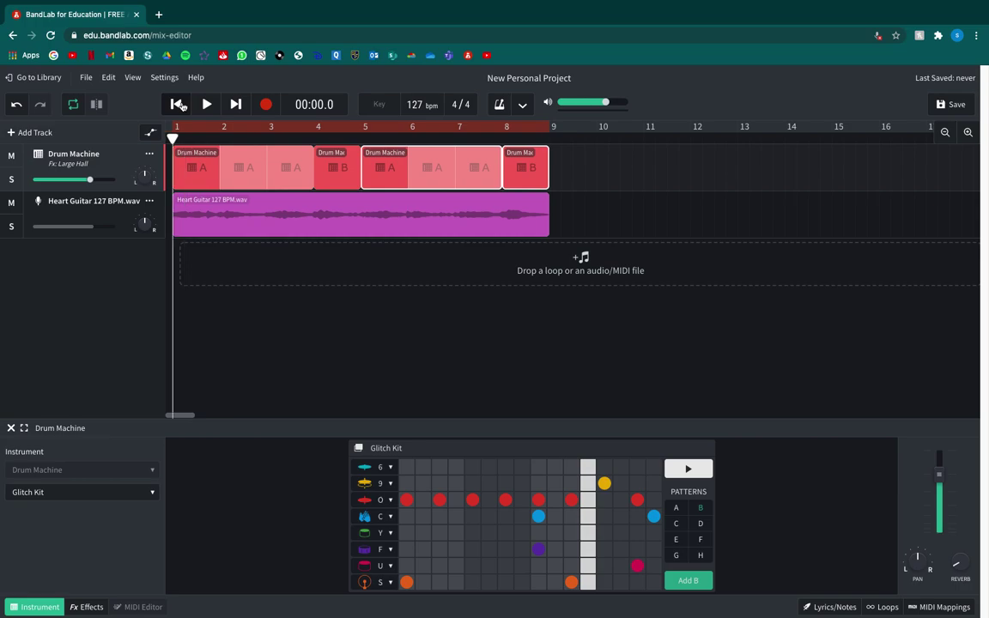
key(space)
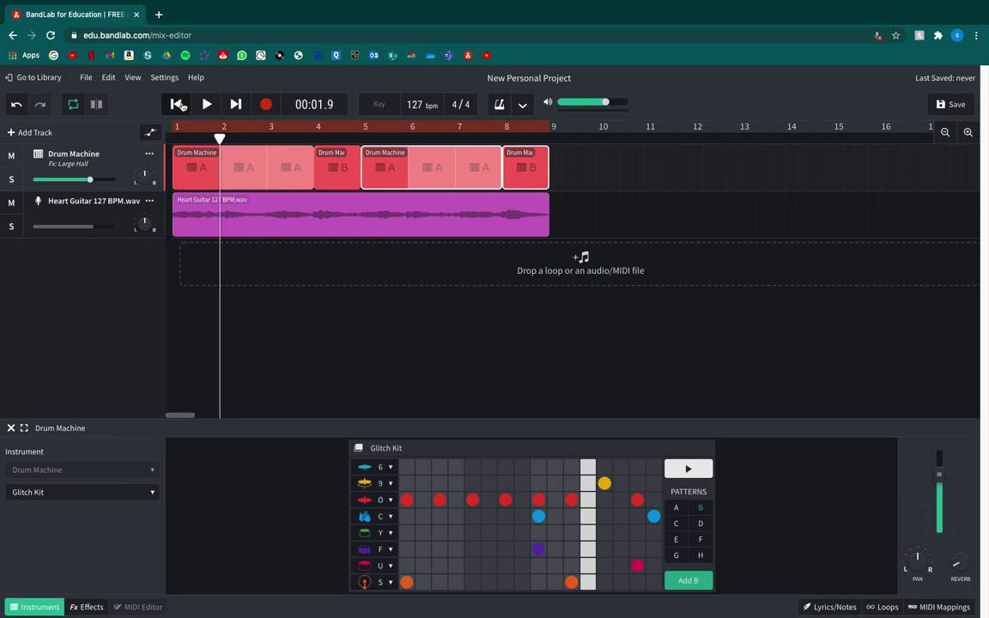
click(290, 219)
key(s)
key(space)
key(s)
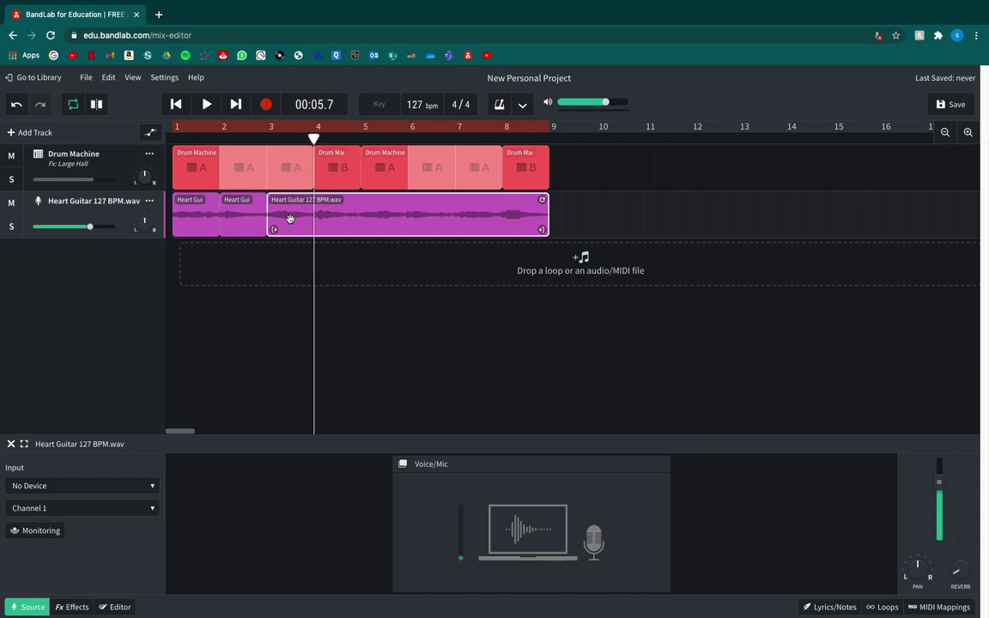
- Split the rest of the Heart Guitar region at the start of each bar from 4 to 8
key(s)
key(s)
key(s)
key(s)
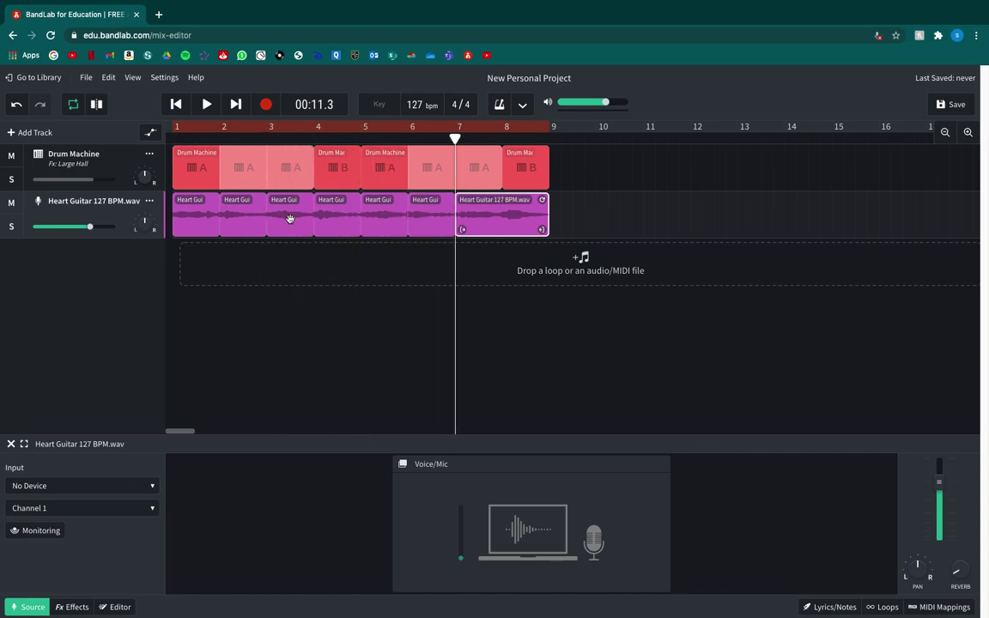
key(s)
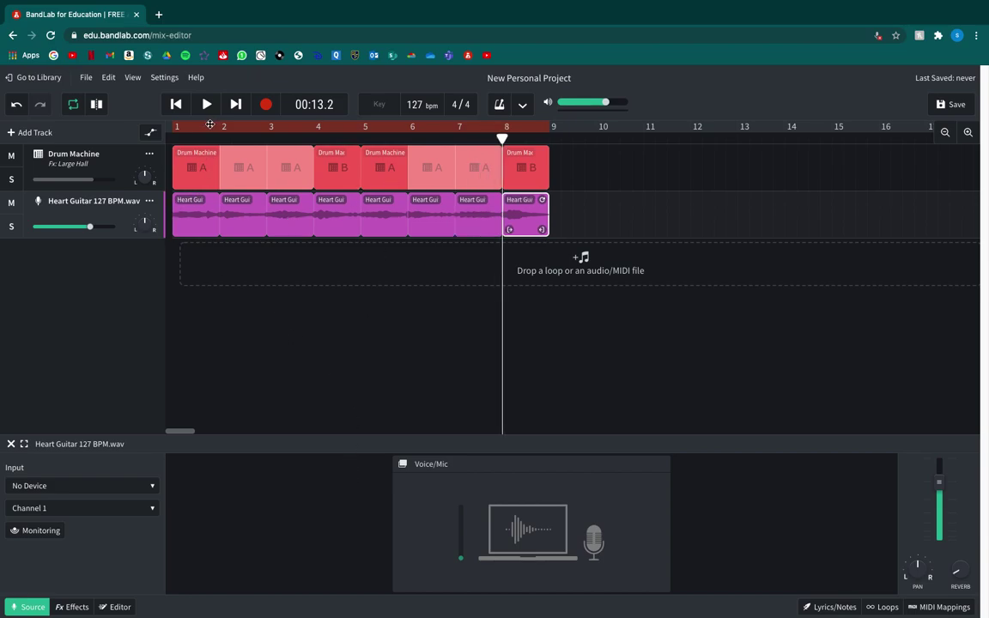
- Split the bar 8 guitar slice at its midpoint and place the playhead in the middle of bar 7
key(space)
key(space)
key(s)
key(Left)
key(Left)
key(Right)
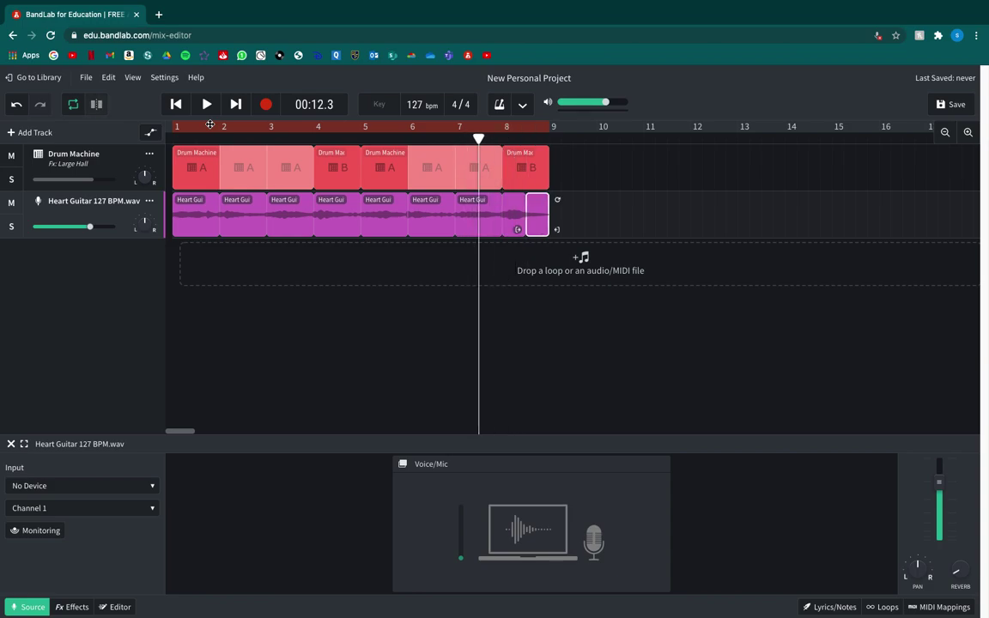